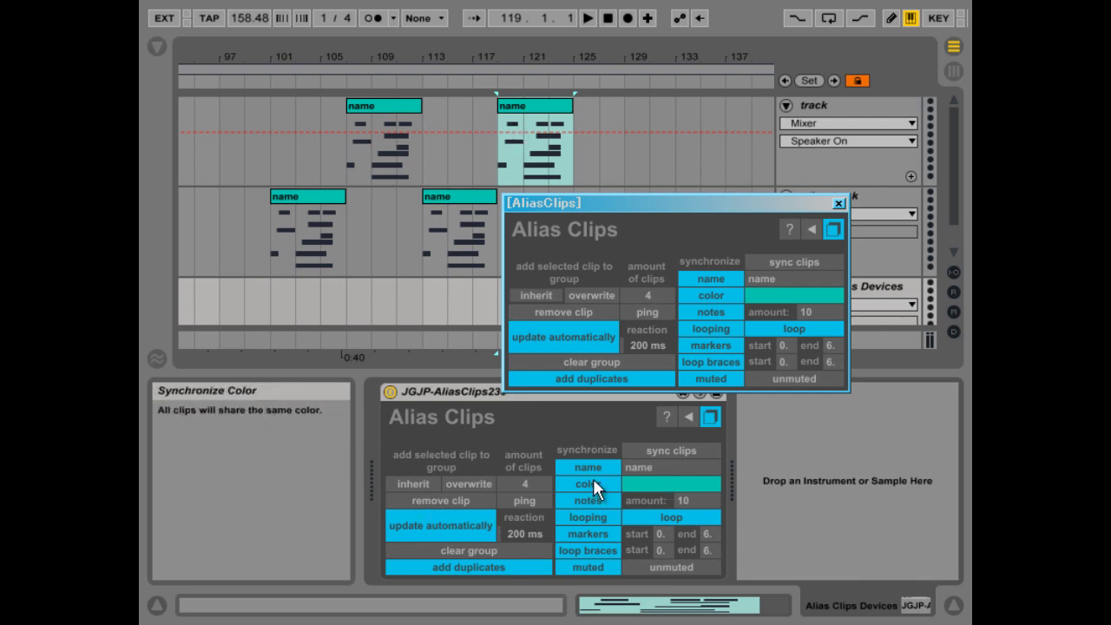
# Step: Open the 'name' clip at bar 101 on the second track in the MIDI Note Editor
pyautogui.click(294, 193)
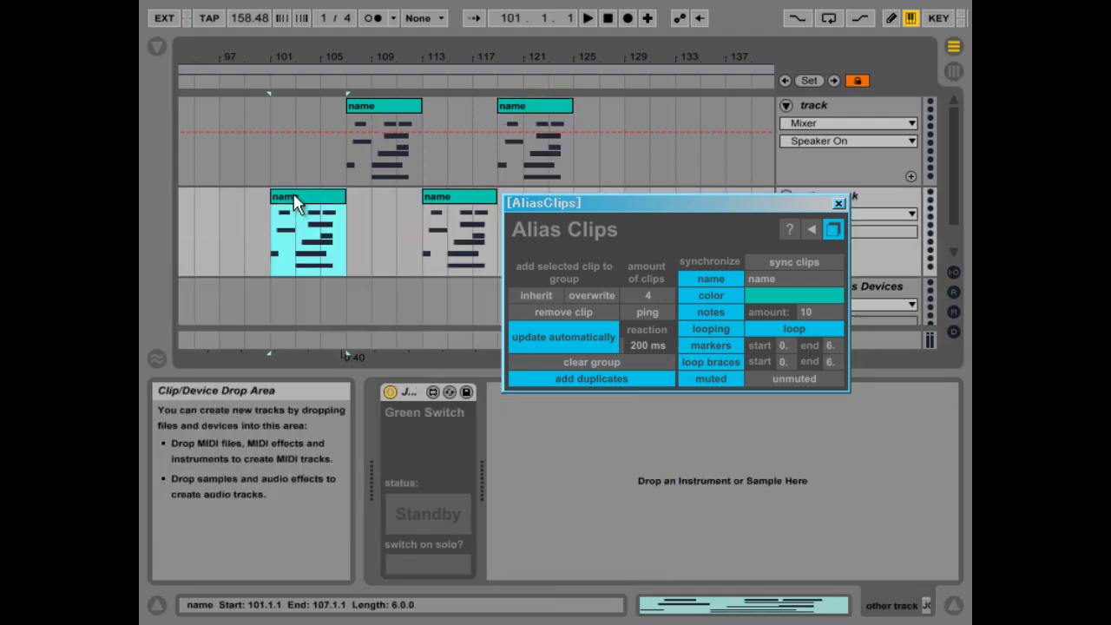
# Step: Select the two lowest notes and nudge them to start at 3.1.1, spanning D3–E3
pyautogui.moveTo(739, 509); pyautogui.dragTo(770, 522)
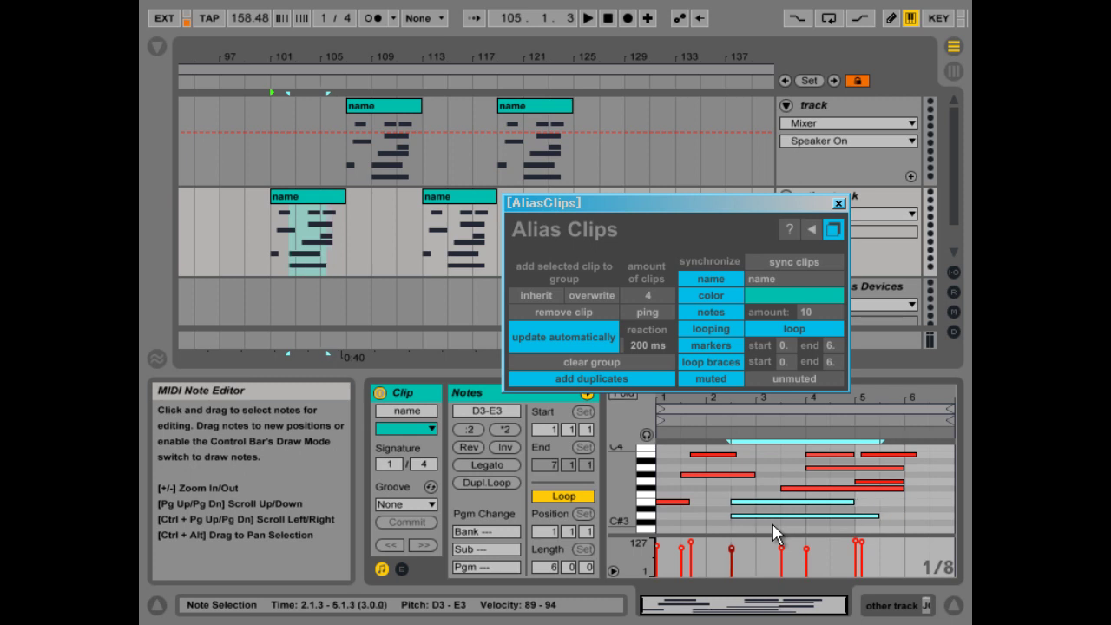
pyautogui.press('Up')
pyautogui.press('Down')
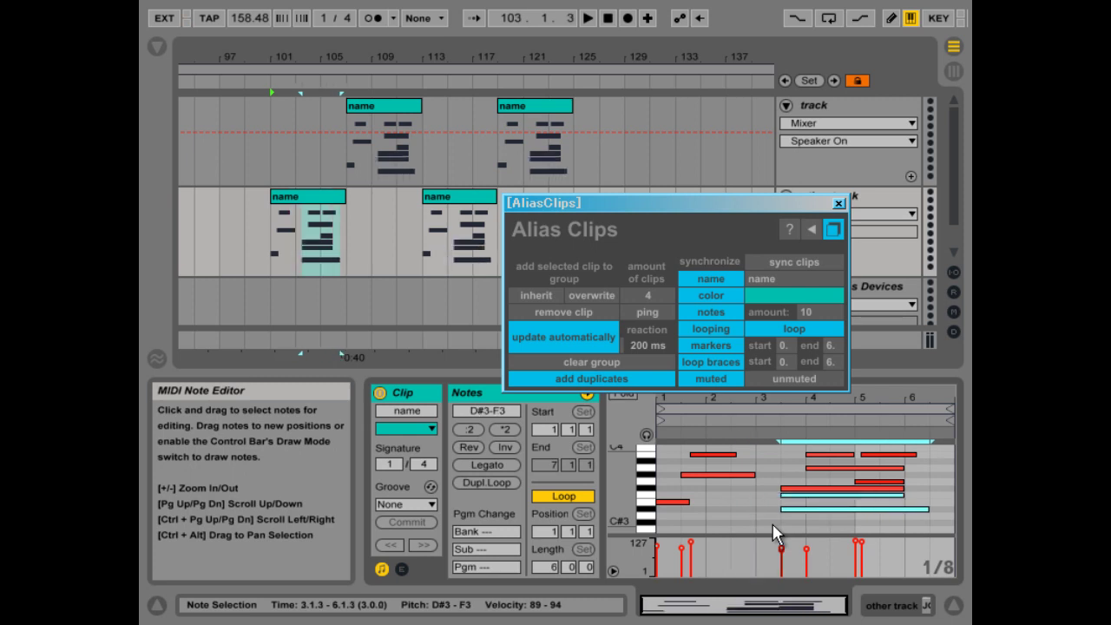
pyautogui.press('Right')
pyautogui.press('Right')
pyautogui.press('Right')
pyautogui.press('Right')
pyautogui.press('Right')
pyautogui.press('Right')
pyautogui.press('Right')
pyautogui.press('Right')
pyautogui.press('Down')
pyautogui.press('Left')
pyautogui.press('Left')
pyautogui.press('Left')
pyautogui.press('Left')
pyautogui.press('Left')
pyautogui.press('Left')
pyautogui.press('Left')
pyautogui.press('Left')
pyautogui.press('Left')
pyautogui.press('Left')
pyautogui.press('Left')
pyautogui.press('Left')
pyautogui.press('Left')
pyautogui.press('Left')
pyautogui.press('Left')
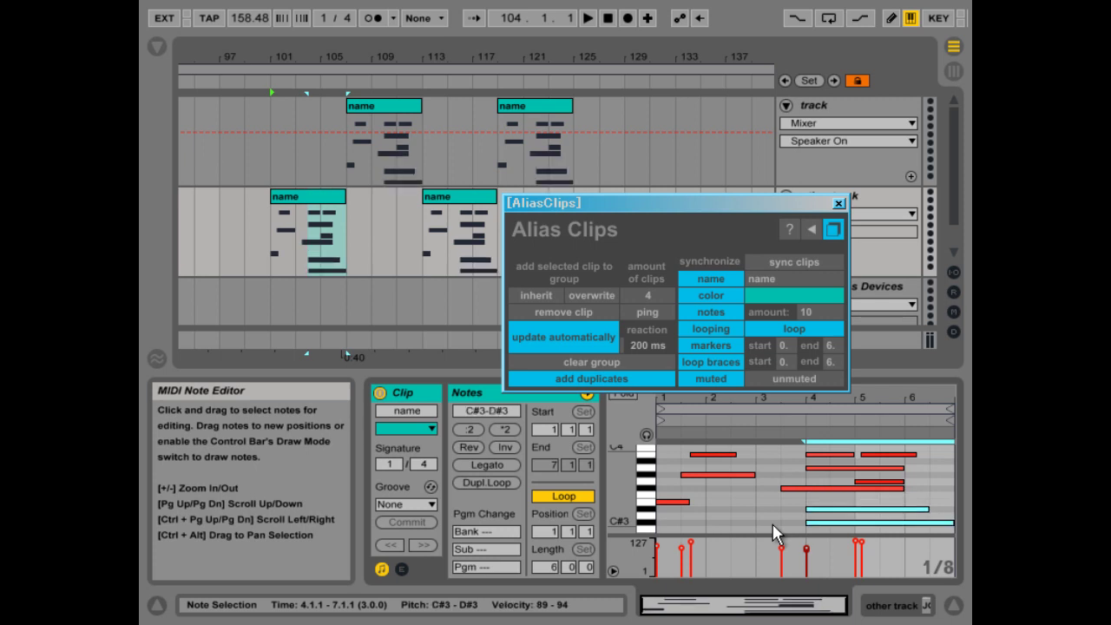
pyautogui.press('Up')
pyautogui.press('Right')
pyautogui.press('Right')
pyautogui.press('Right')
pyautogui.press('Right')
pyautogui.press('Right')
pyautogui.press('Right')
pyautogui.press('Right')
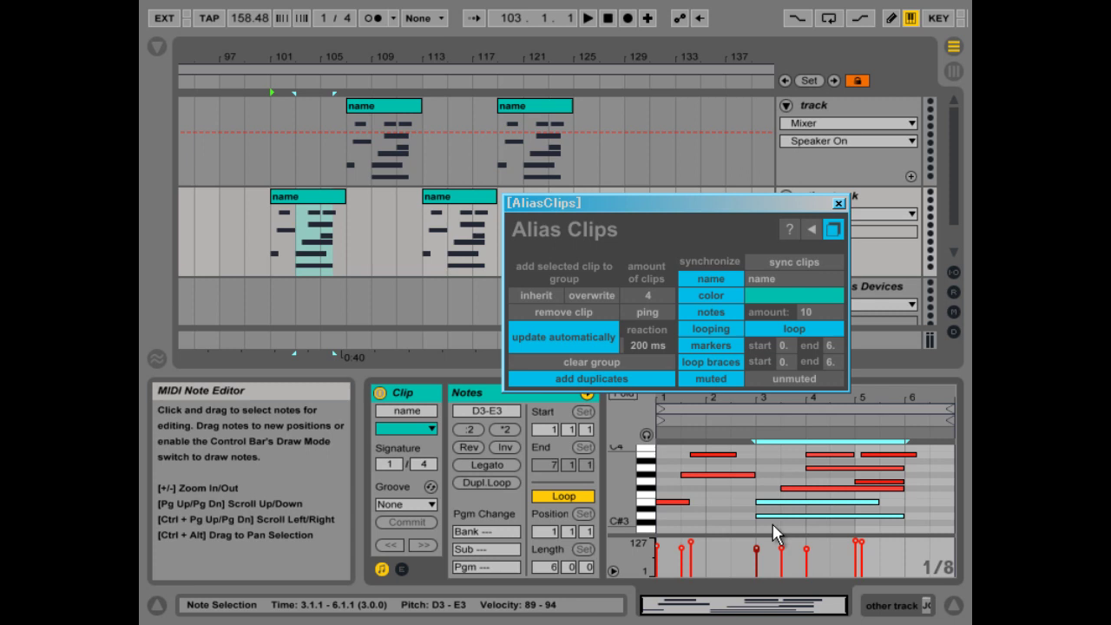
pyautogui.press('Up')
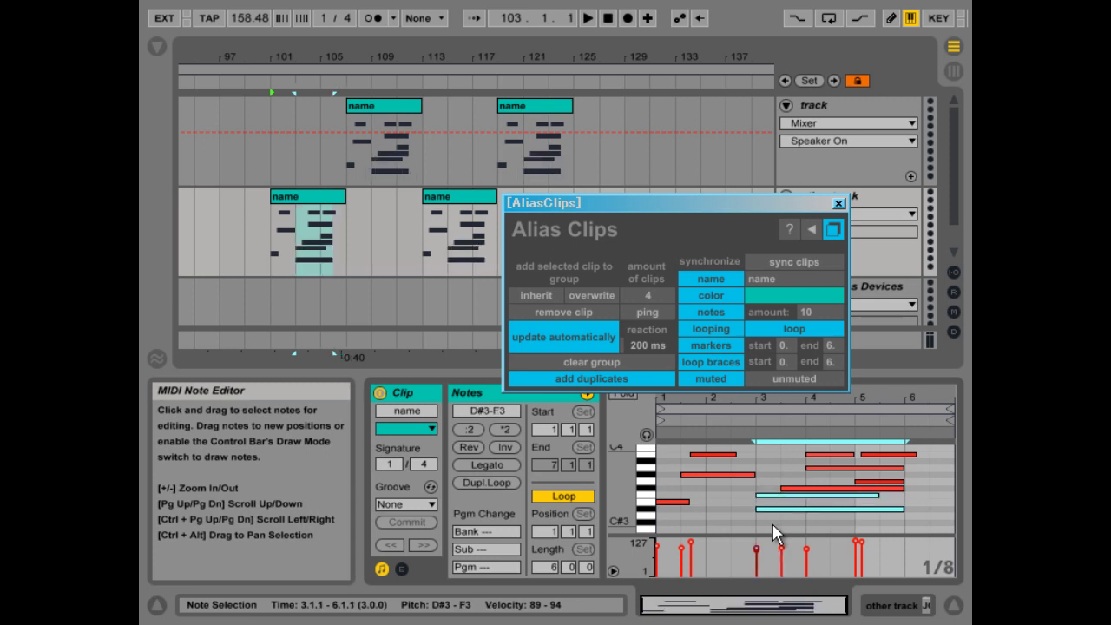
pyautogui.press('Down')
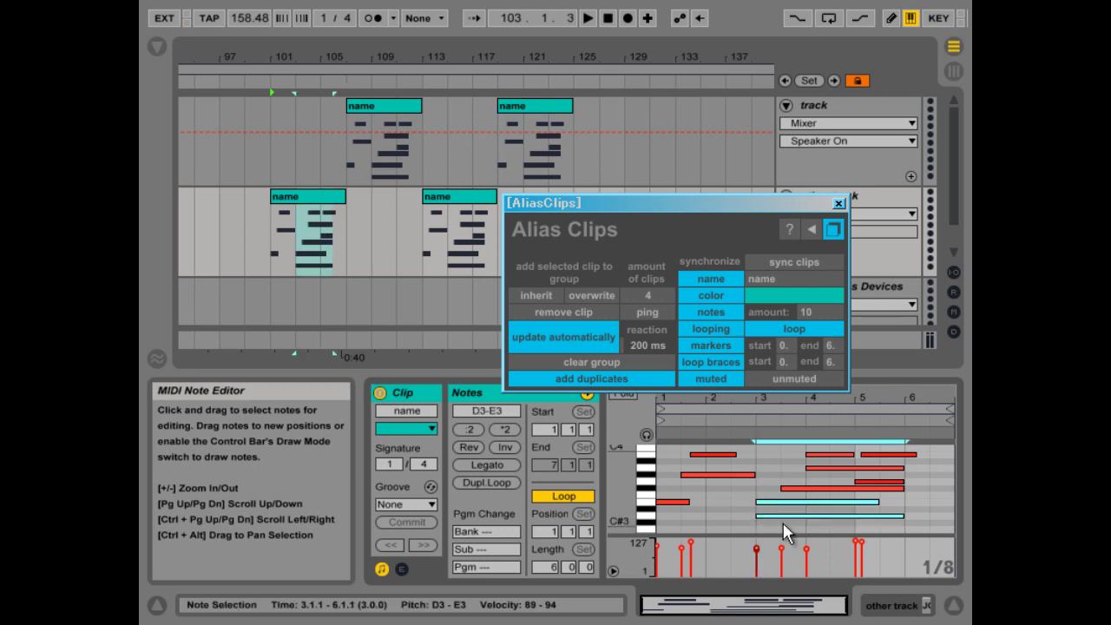
# Step: Add a test C#3 note stretched to bar 4, delete it, and reselect the D3–E3 notes
pyautogui.doubleClick(726, 523)
pyautogui.moveTo(731, 522); pyautogui.dragTo(836, 523)
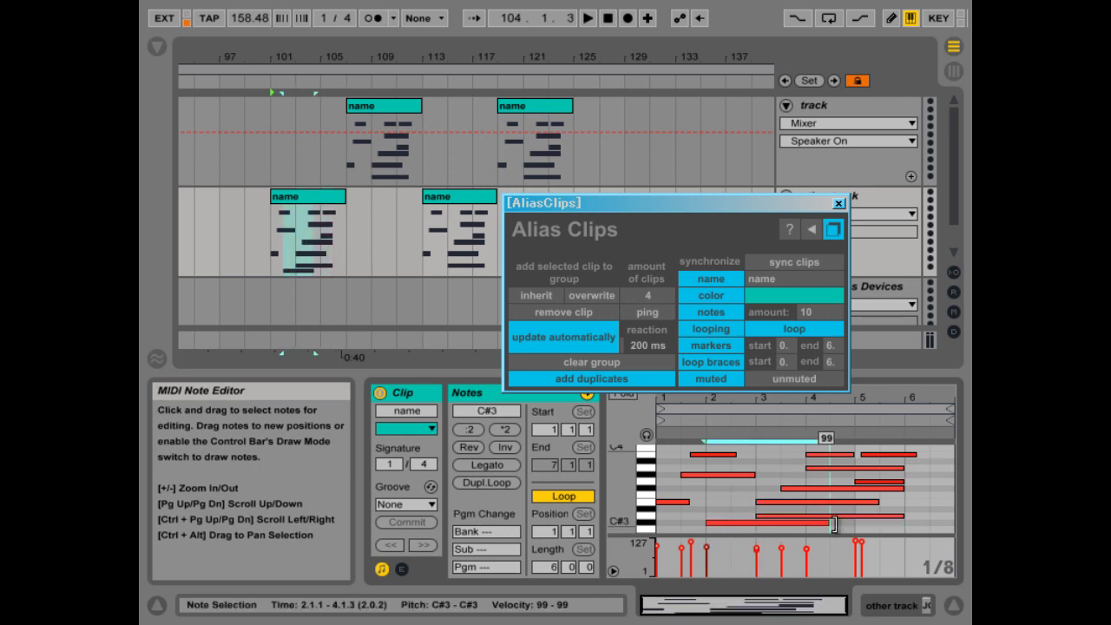
pyautogui.press('Delete')
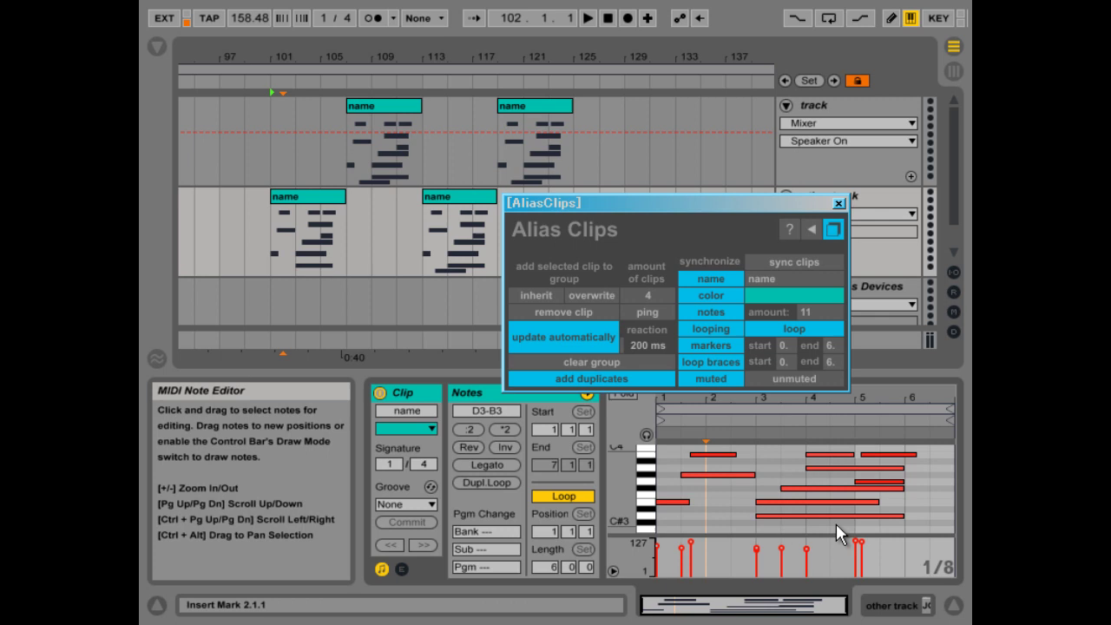
pyautogui.moveTo(741, 496); pyautogui.dragTo(775, 526)
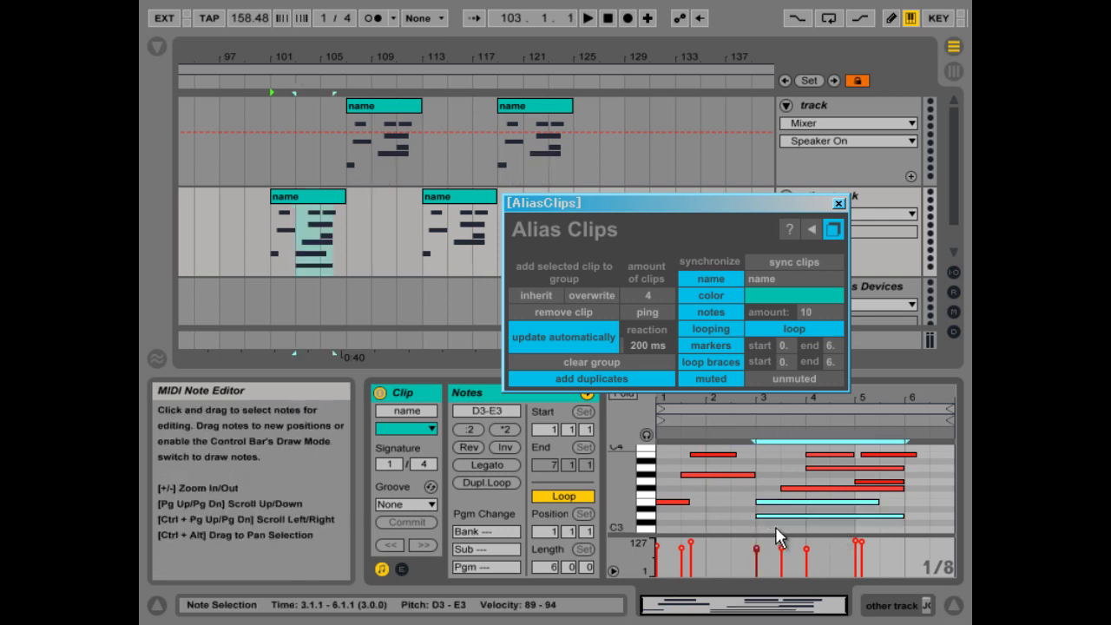
# Step: Recolour the aliased clips blue, then yellow
pyautogui.rightClick(339, 198)
pyautogui.click(462, 490)
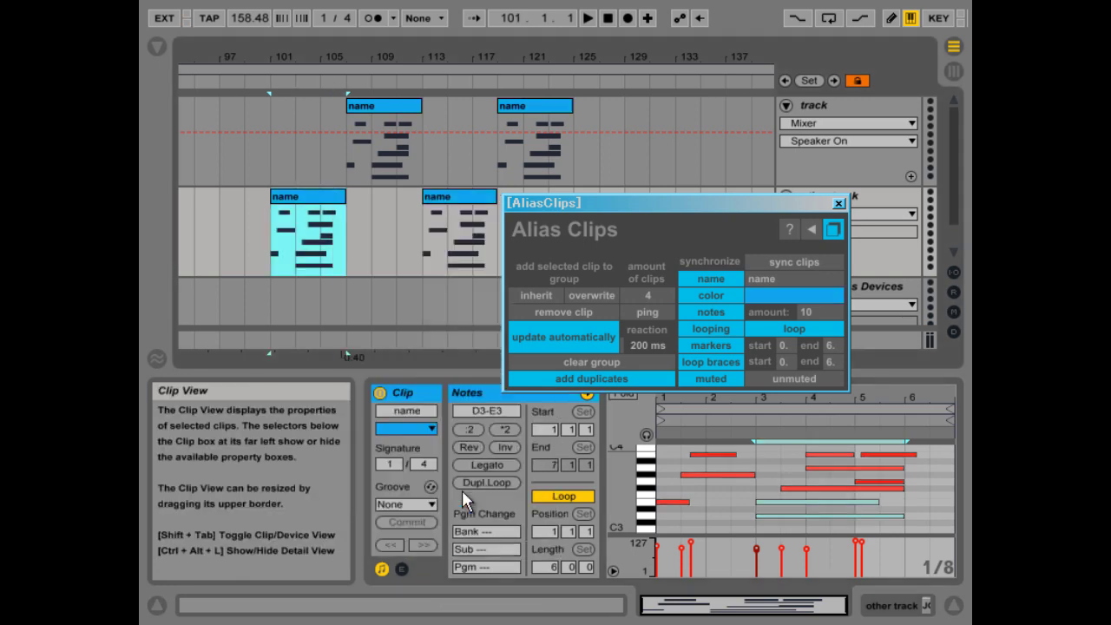
pyautogui.rightClick(294, 198)
pyautogui.click(328, 534)
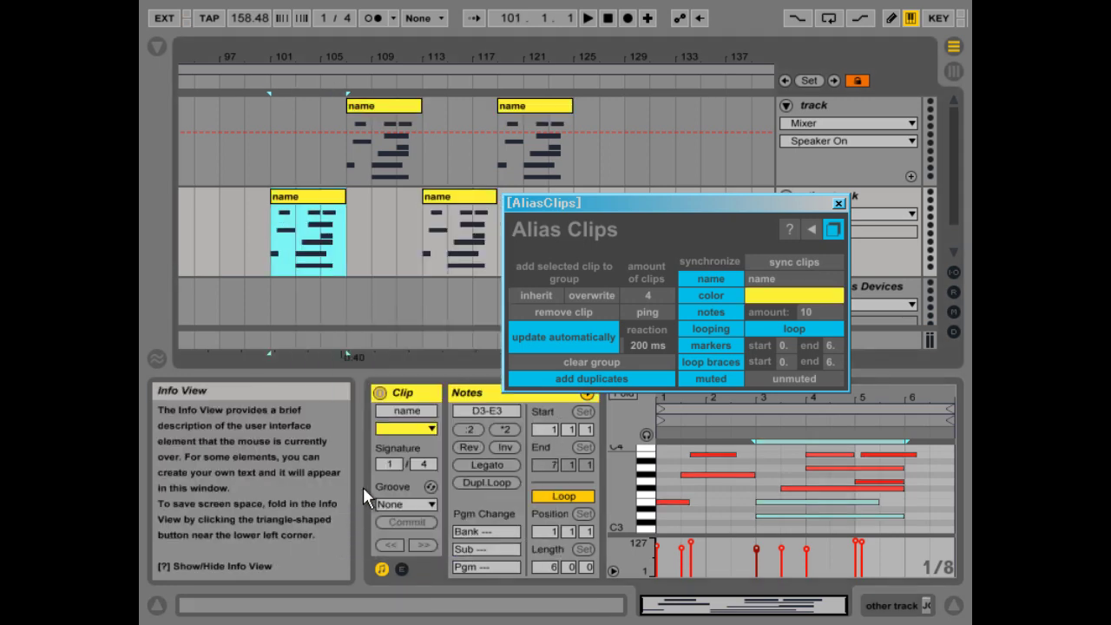
# Step: Rename the clips 'other', shorten their loop region, and leave them unmuted after toggling Muted
pyautogui.click(413, 411)
pyautogui.write('other')
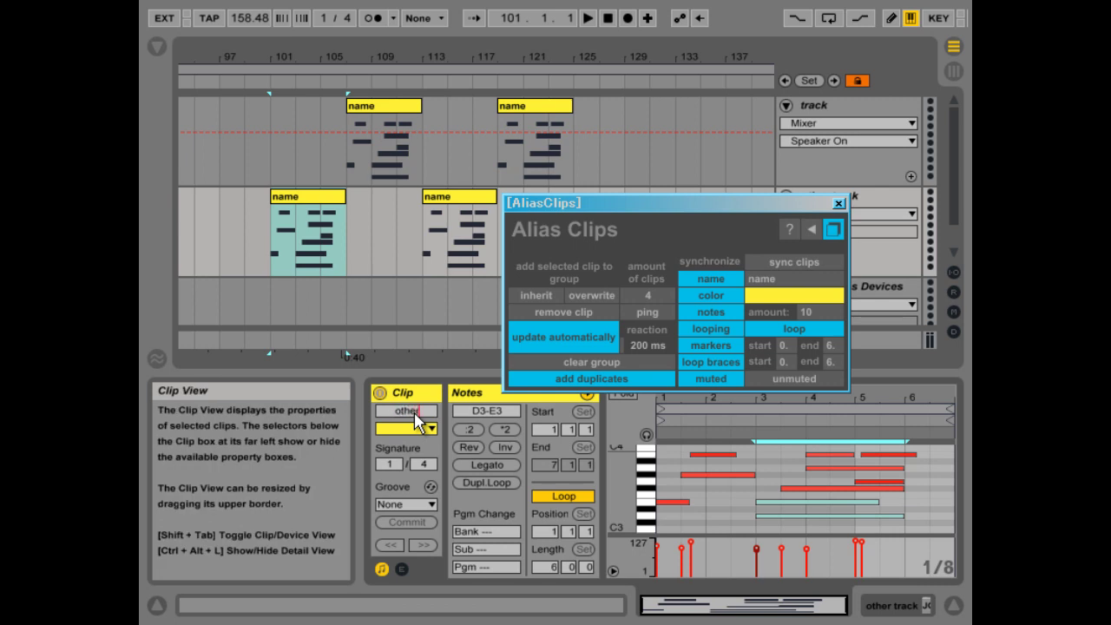
pyautogui.press('Return')
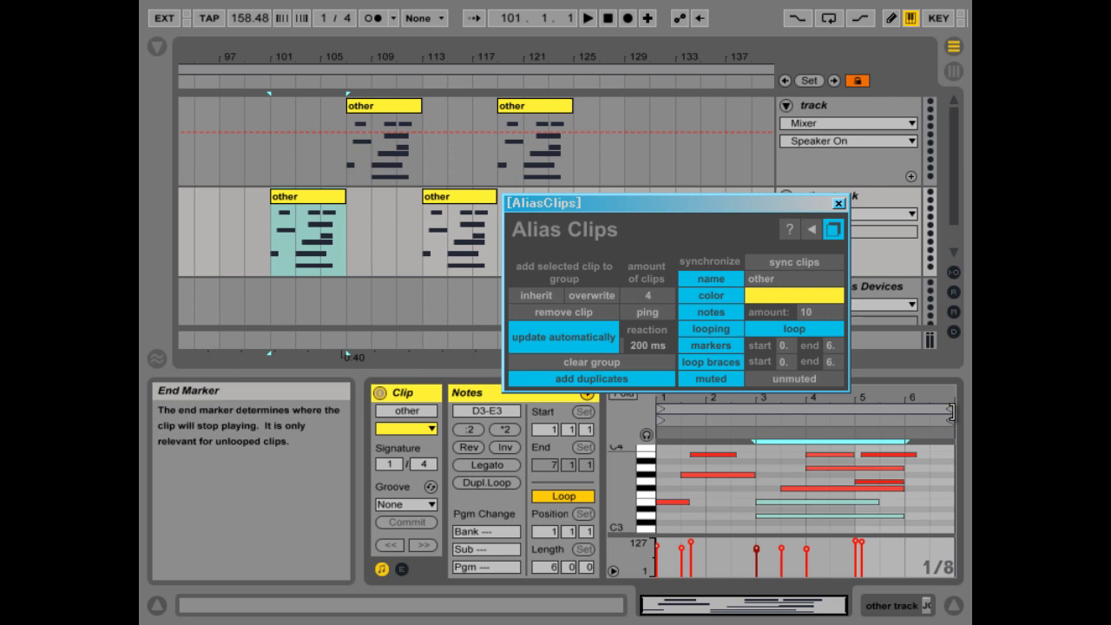
pyautogui.moveTo(948, 417)
pyautogui.mouseDown()
pyautogui.moveTo(735, 415)
pyautogui.moveTo(953, 408)
pyautogui.mouseUp()
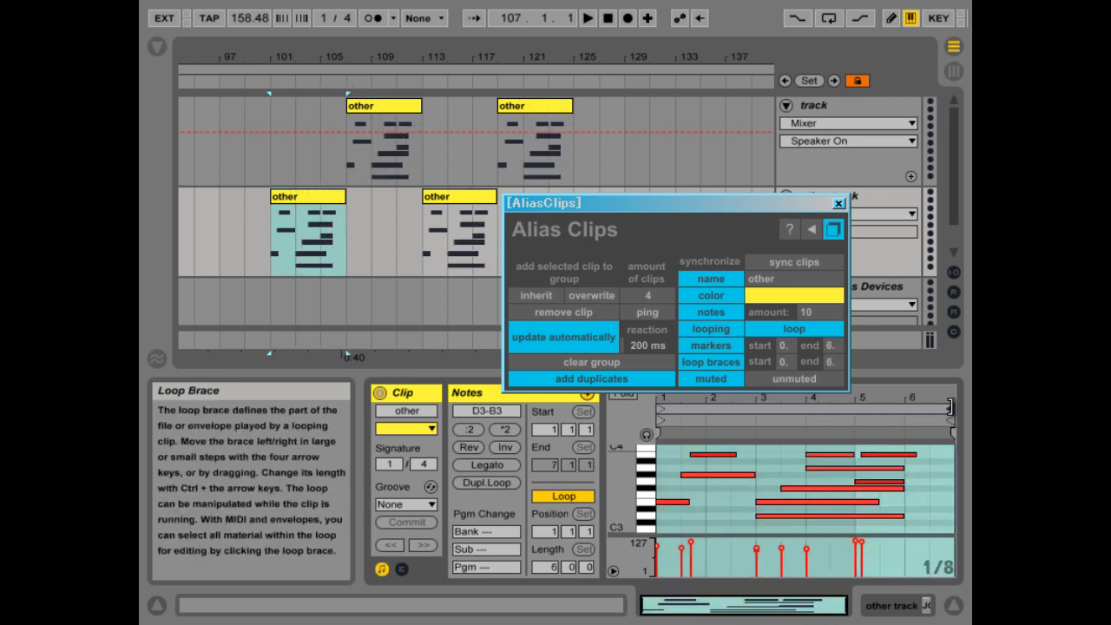
pyautogui.click(804, 379)
pyautogui.click(804, 379)
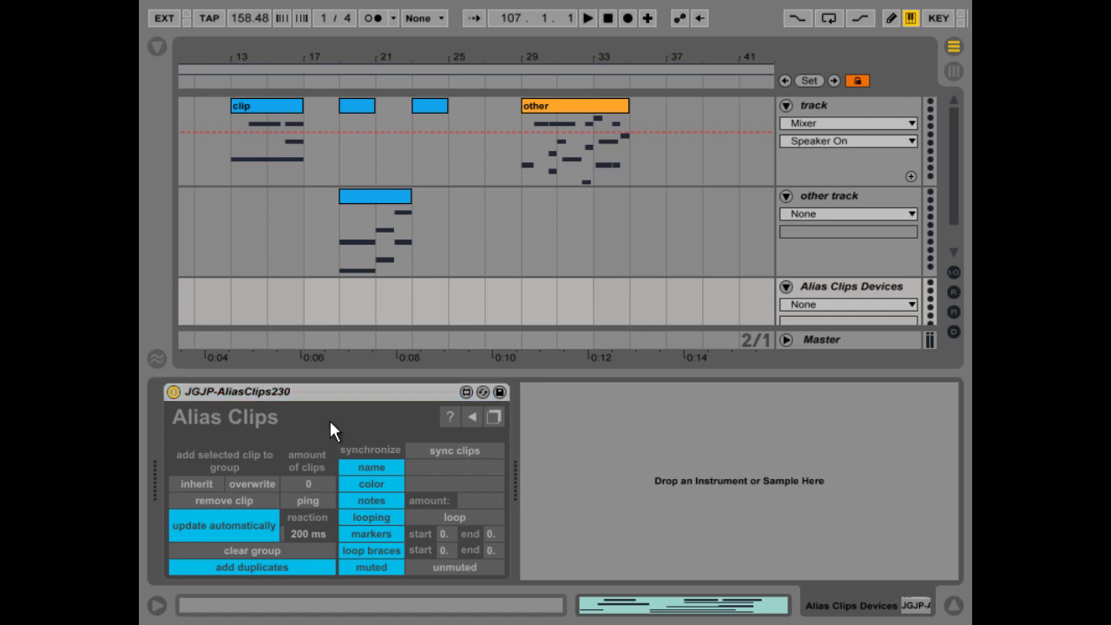
# Step: Show the Info View and select the Alias Clips device to read its help
pyautogui.click(158, 606)
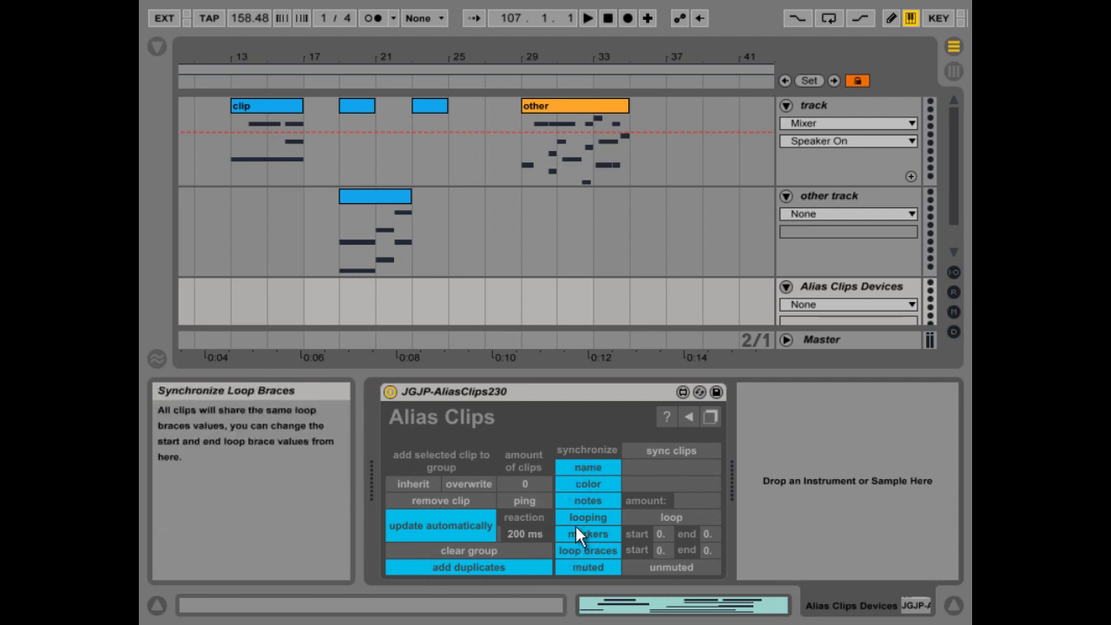
pyautogui.click(615, 415)
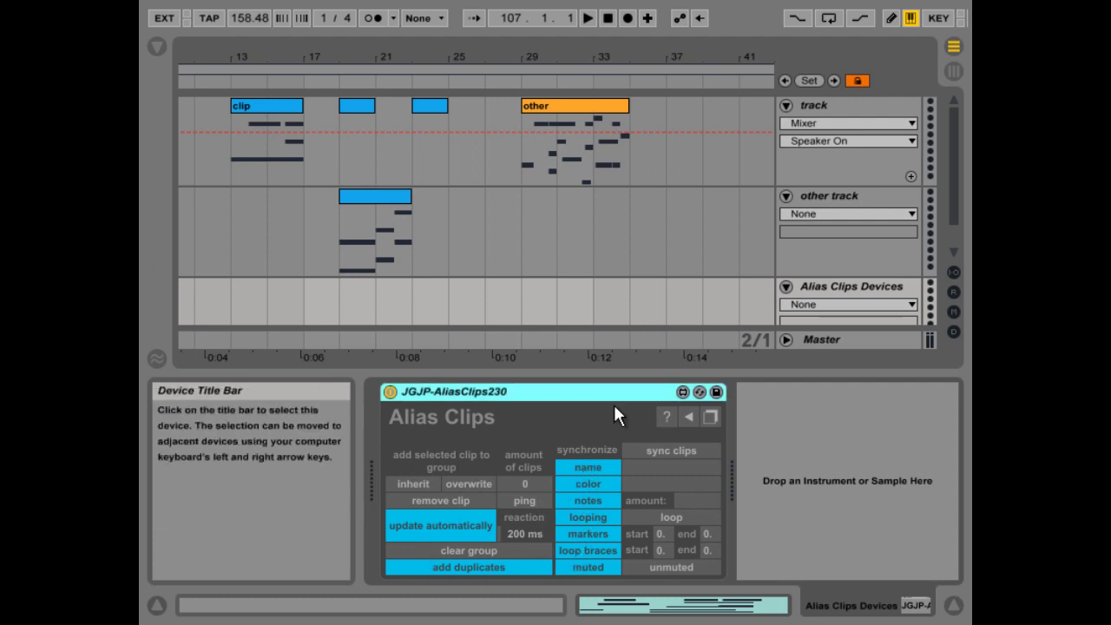
# Step: Float the Alias Clips window over the arrangement, position it centrally, and select the first track
pyautogui.click(712, 417)
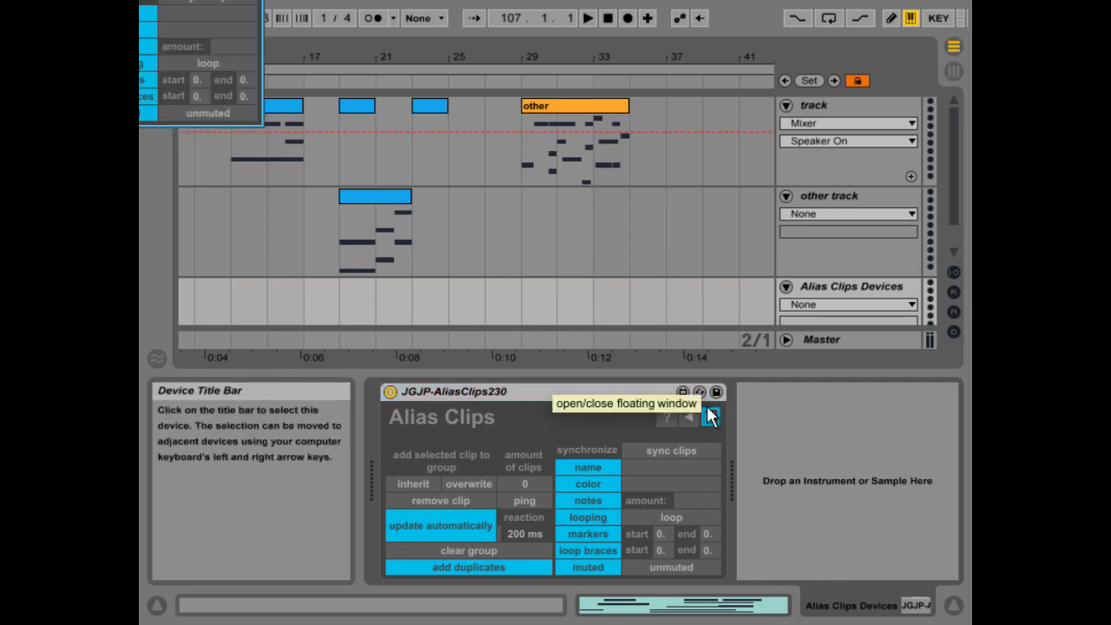
pyautogui.moveTo(705, 257); pyautogui.dragTo(713, 218)
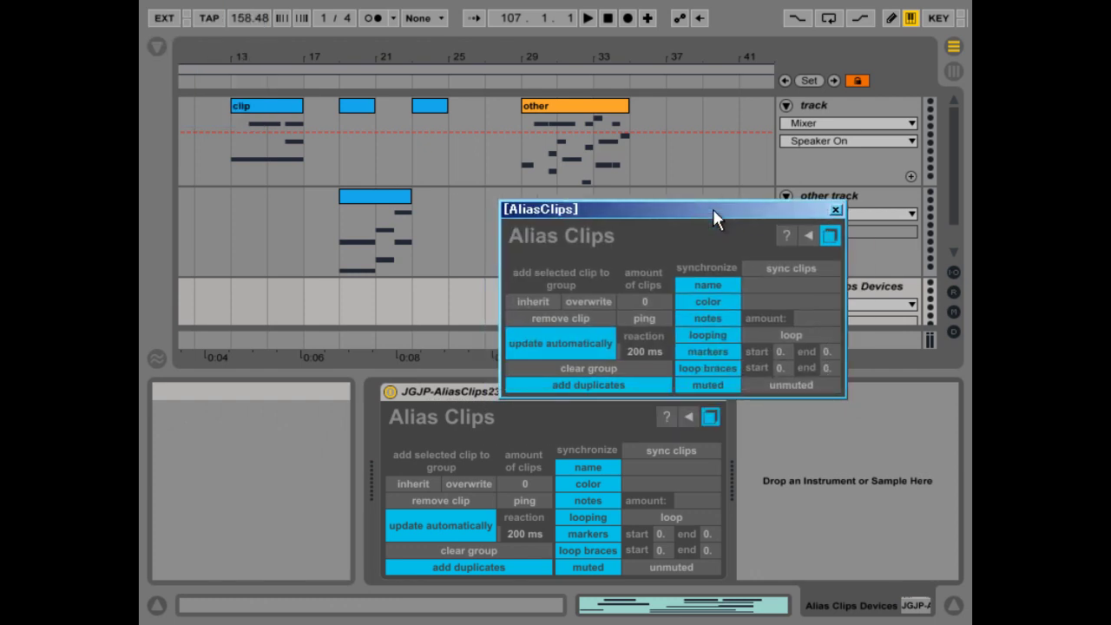
pyautogui.moveTo(712, 209); pyautogui.dragTo(715, 201)
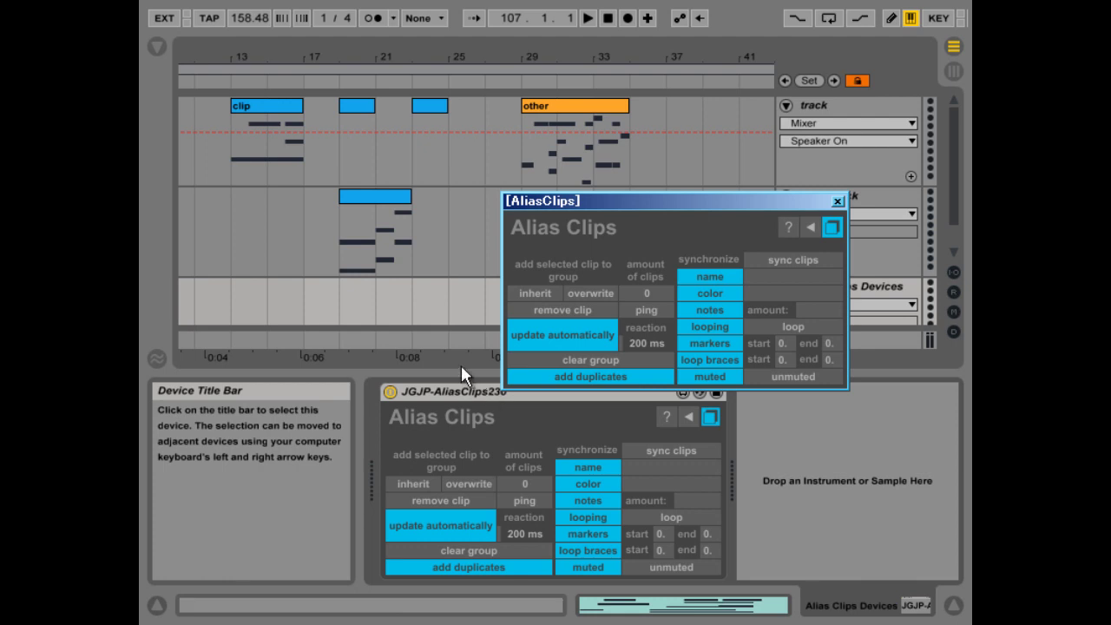
pyautogui.moveTo(589, 198); pyautogui.dragTo(571, 200)
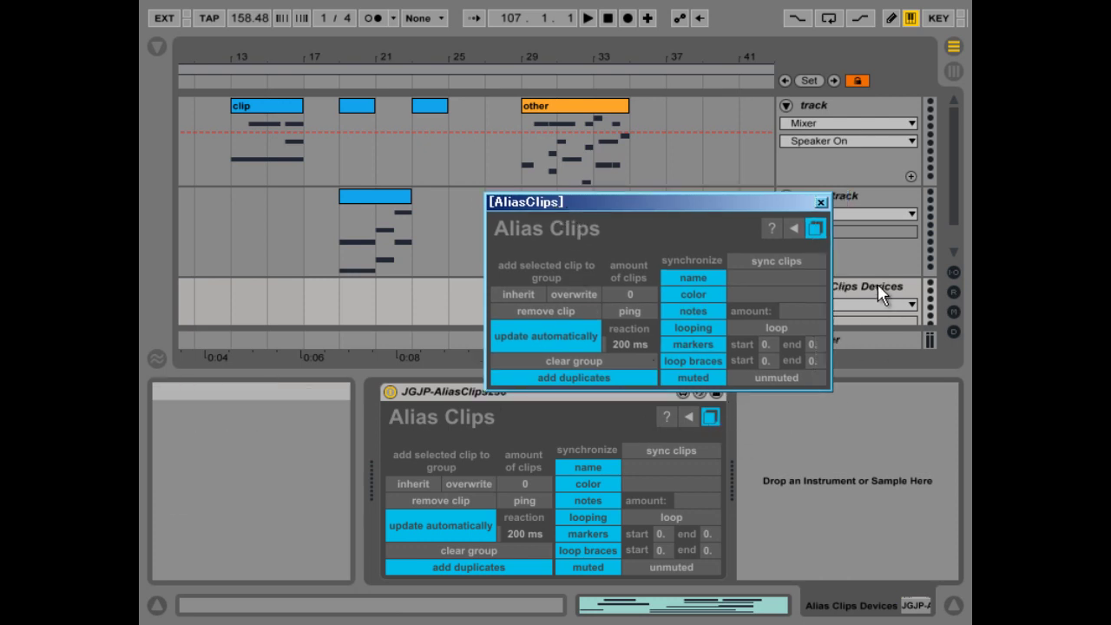
pyautogui.click(868, 205)
pyautogui.click(859, 105)
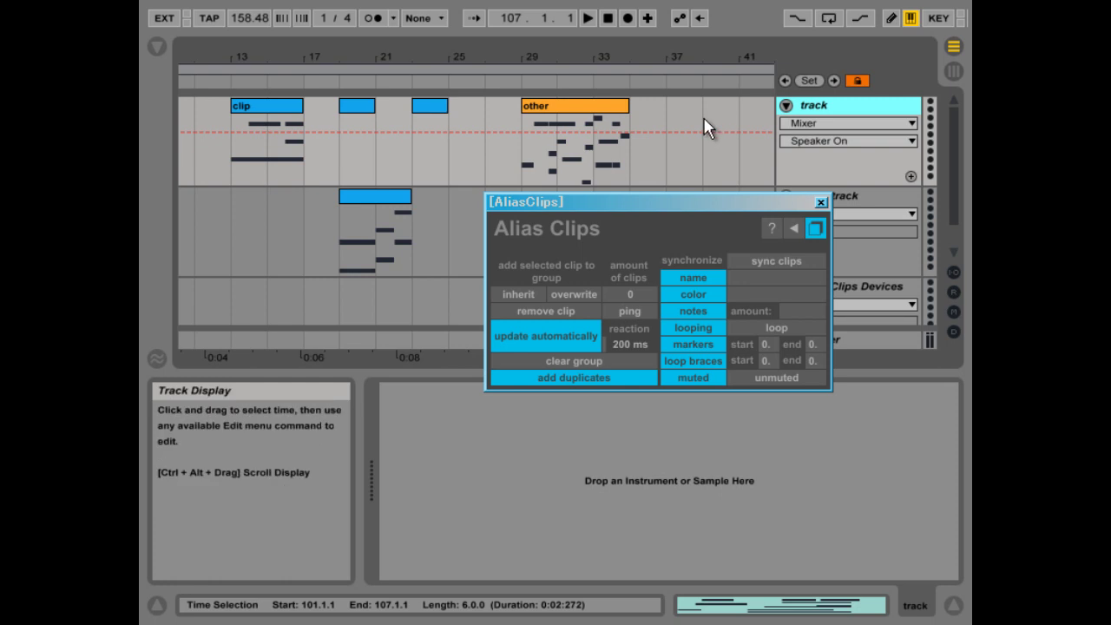
pyautogui.moveTo(486, 202); pyautogui.dragTo(447, 213)
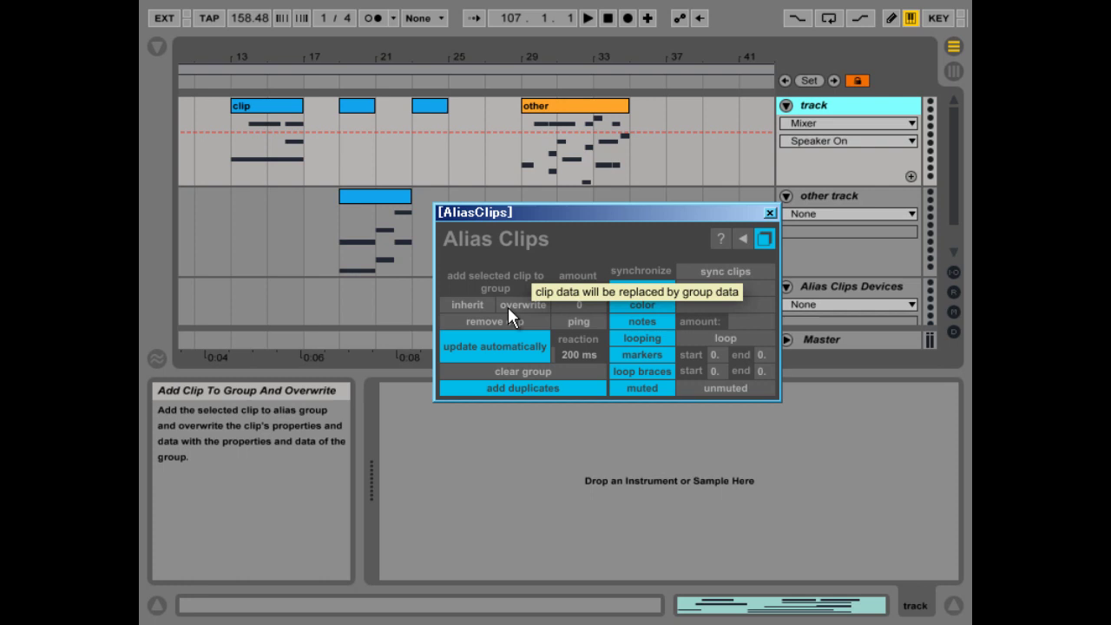
# Step: Start an alias group from the bar-13 clip and add the bar-19 clip, overwriting its data
pyautogui.click(272, 108)
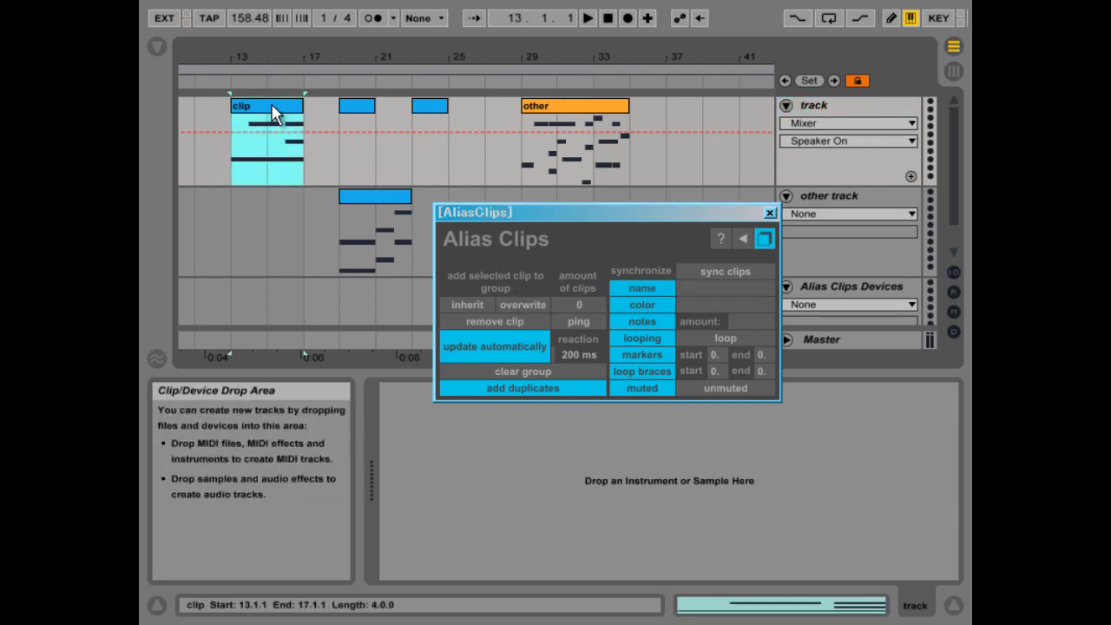
pyautogui.click(472, 306)
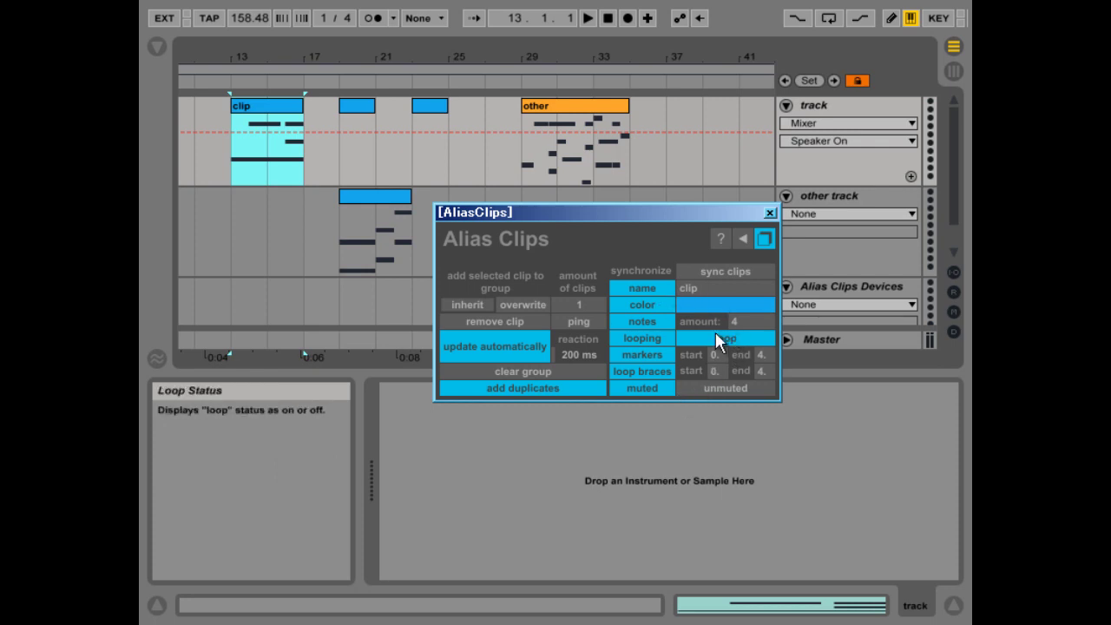
pyautogui.click(363, 111)
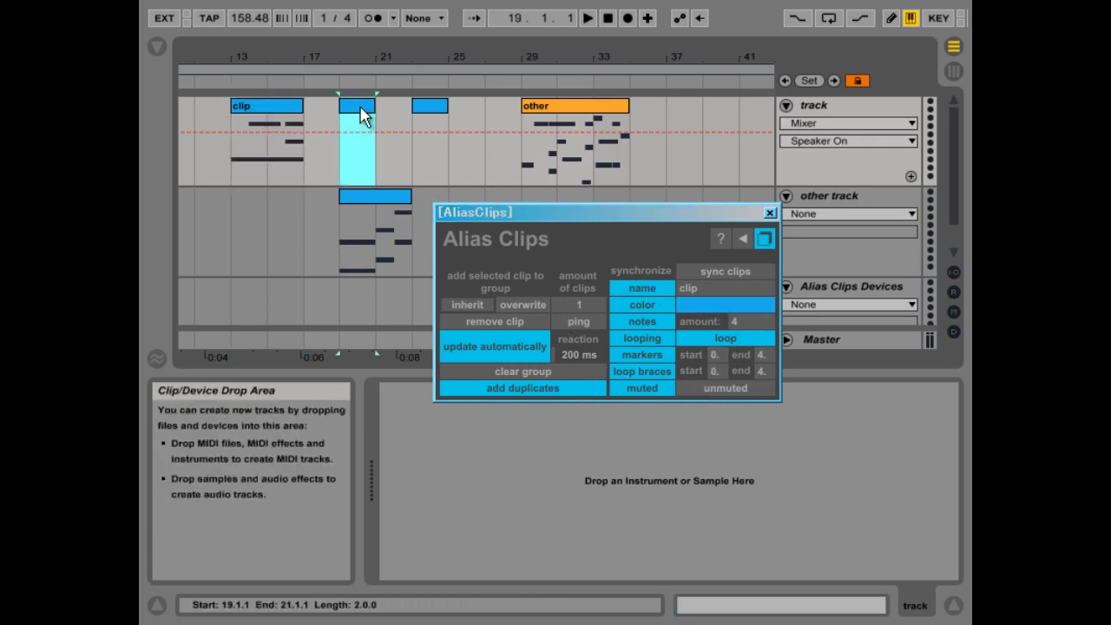
pyautogui.click(515, 306)
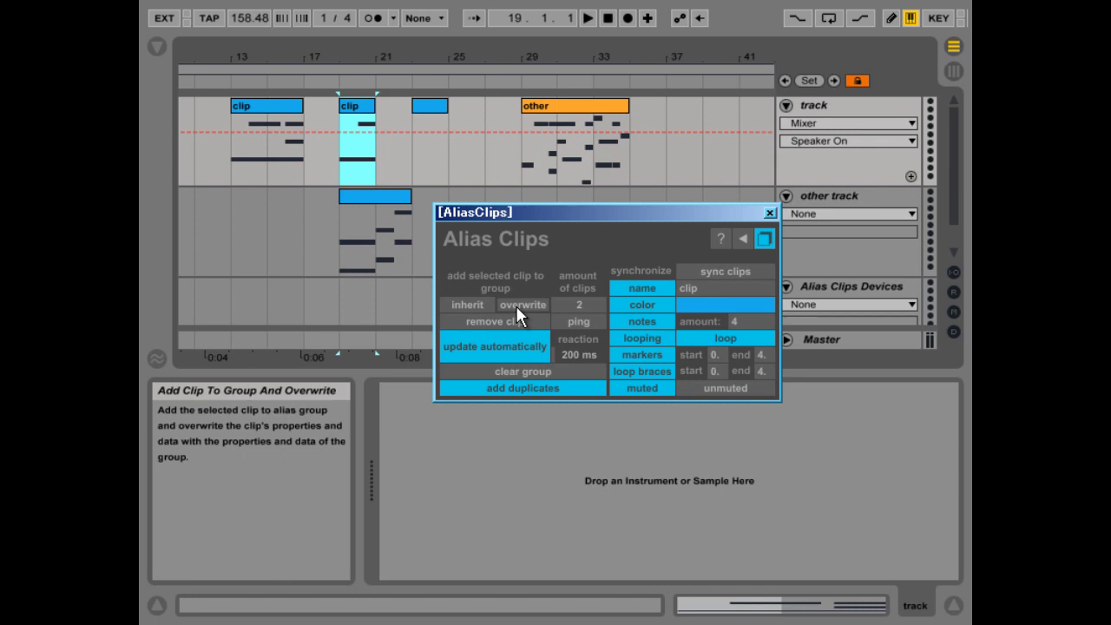
# Step: Lengthen the second clip to bar 23, move it to bar 17, and inherit the other-track clip's notes
pyautogui.moveTo(376, 105); pyautogui.dragTo(399, 104)
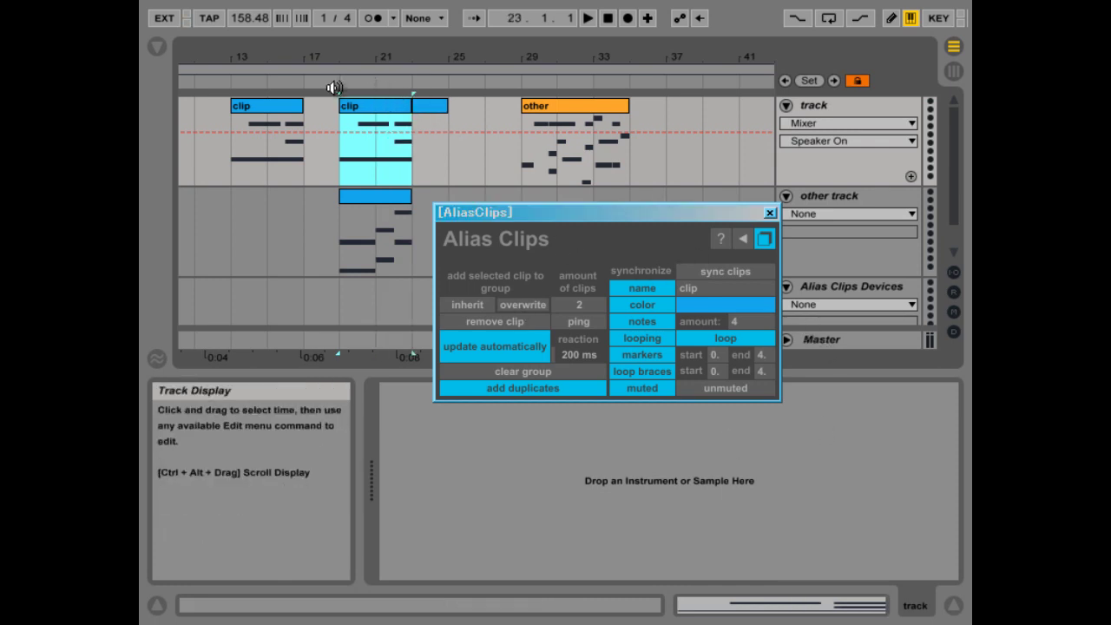
pyautogui.moveTo(373, 112); pyautogui.dragTo(351, 111)
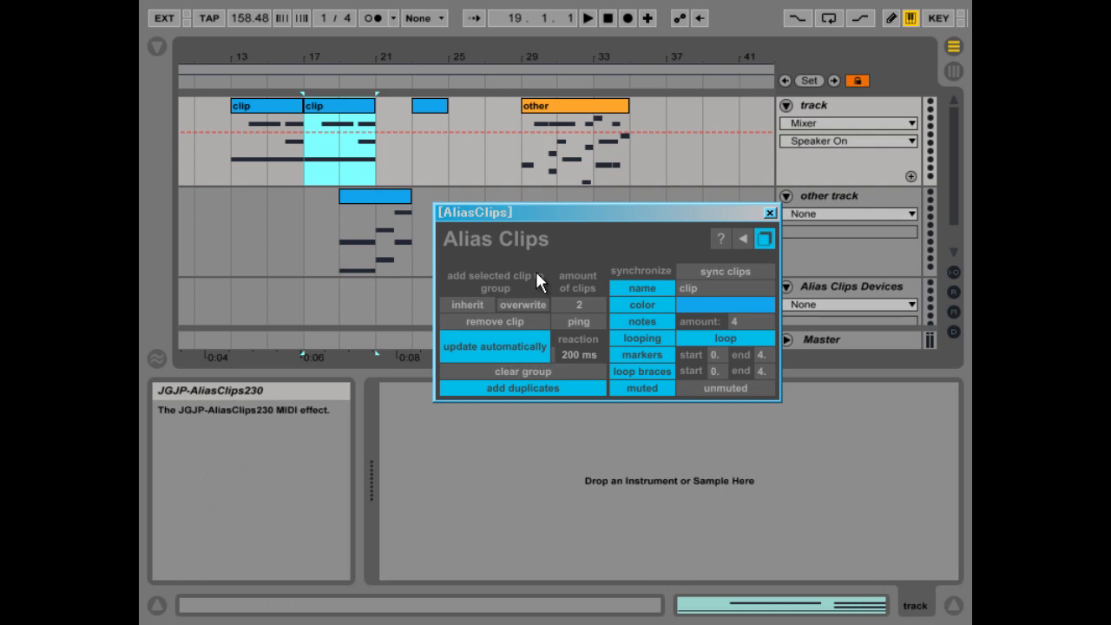
pyautogui.click(389, 197)
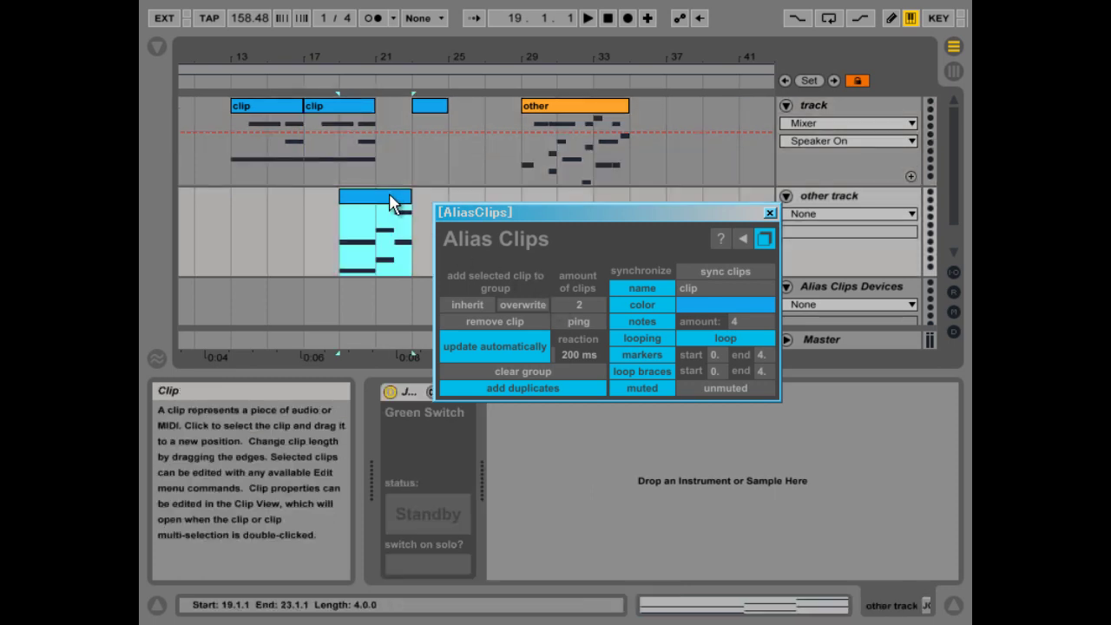
pyautogui.click(471, 307)
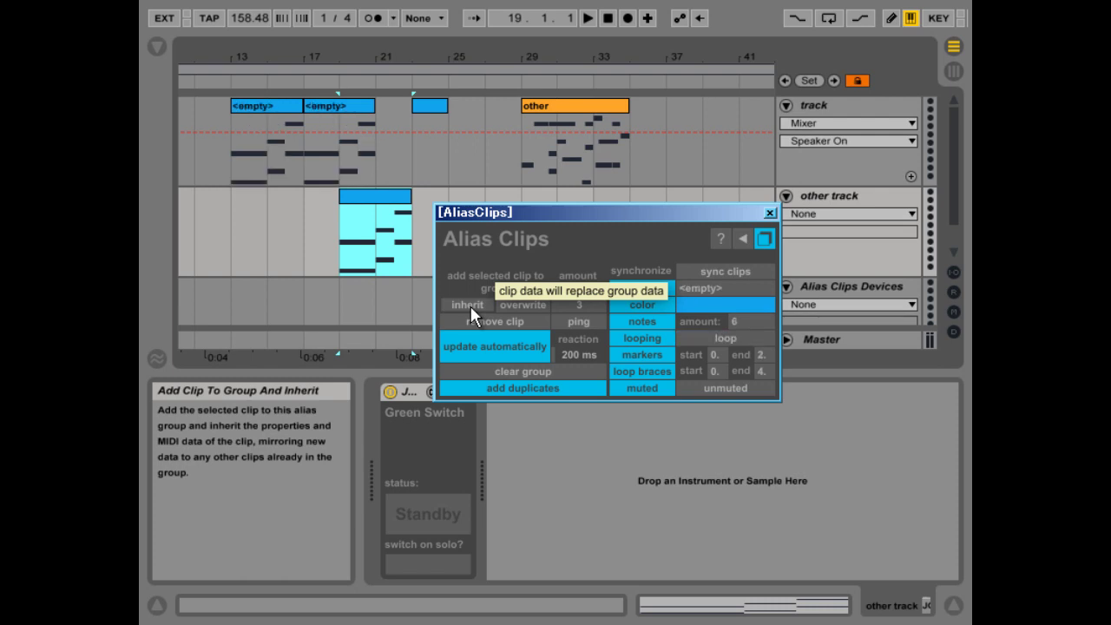
# Step: Check the linked <empty> clips at bars 17 and 13, then select the short bar-23 clip
pyautogui.click(342, 108)
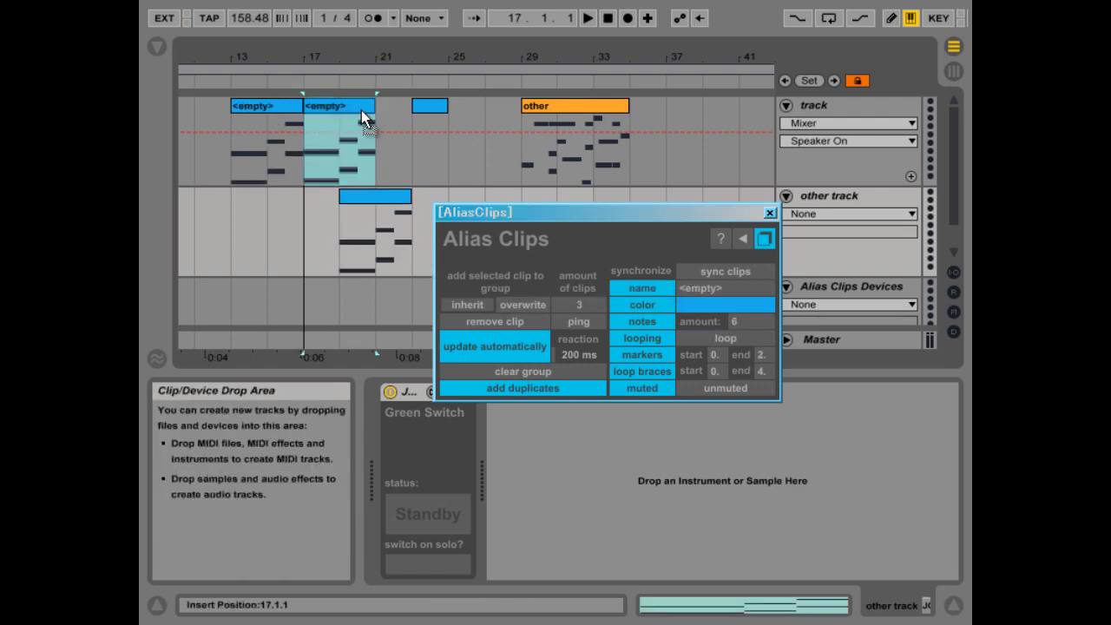
pyautogui.moveTo(361, 110); pyautogui.dragTo(302, 109)
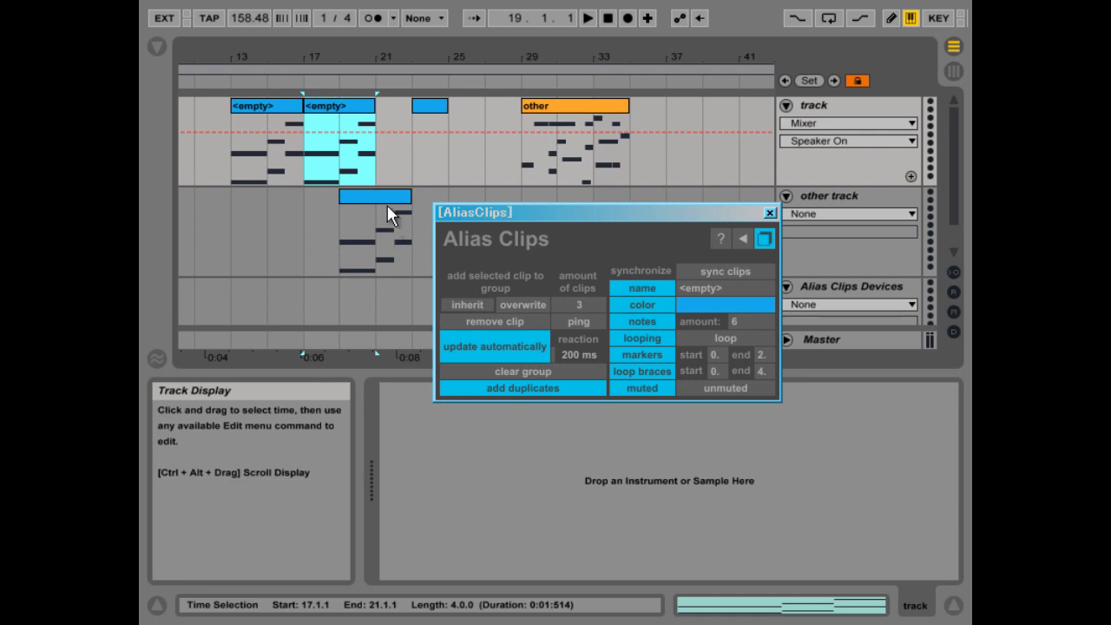
pyautogui.click(274, 117)
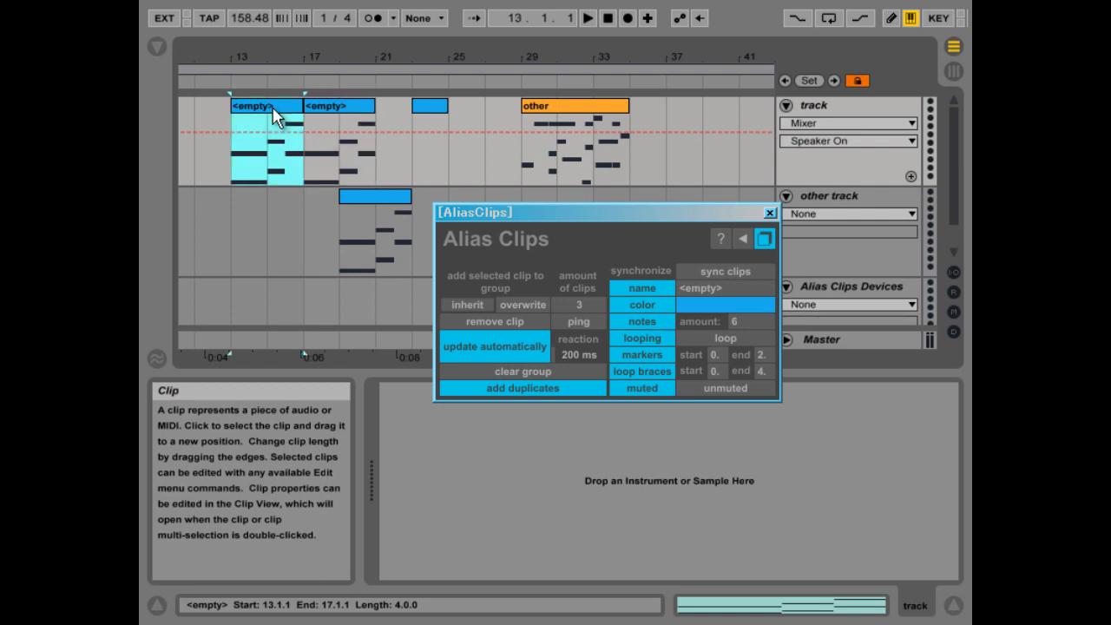
pyautogui.click(315, 107)
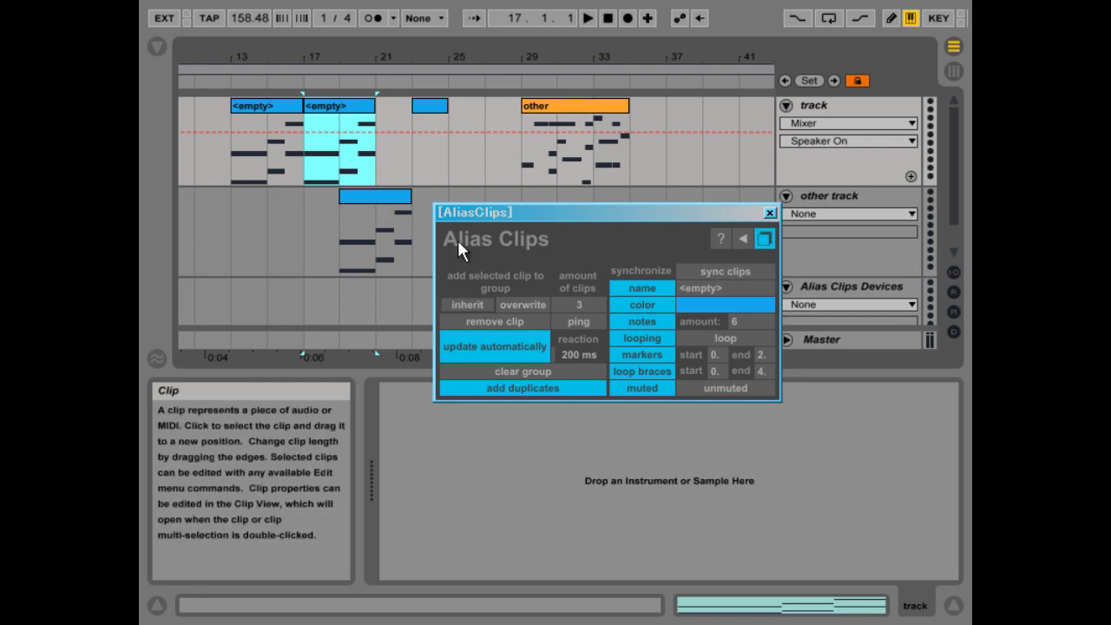
pyautogui.moveTo(507, 213); pyautogui.dragTo(507, 207)
pyautogui.click(429, 107)
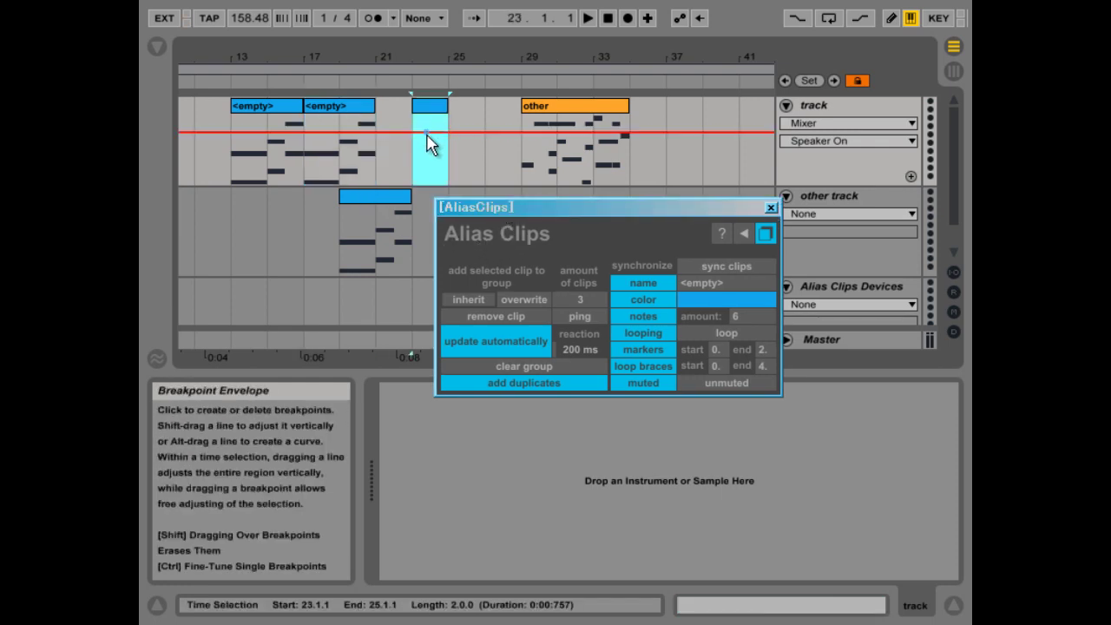
# Step: Clear the group, add the bar-23 clip extended to bar 27, and inherit from the other-track clip
pyautogui.click(505, 368)
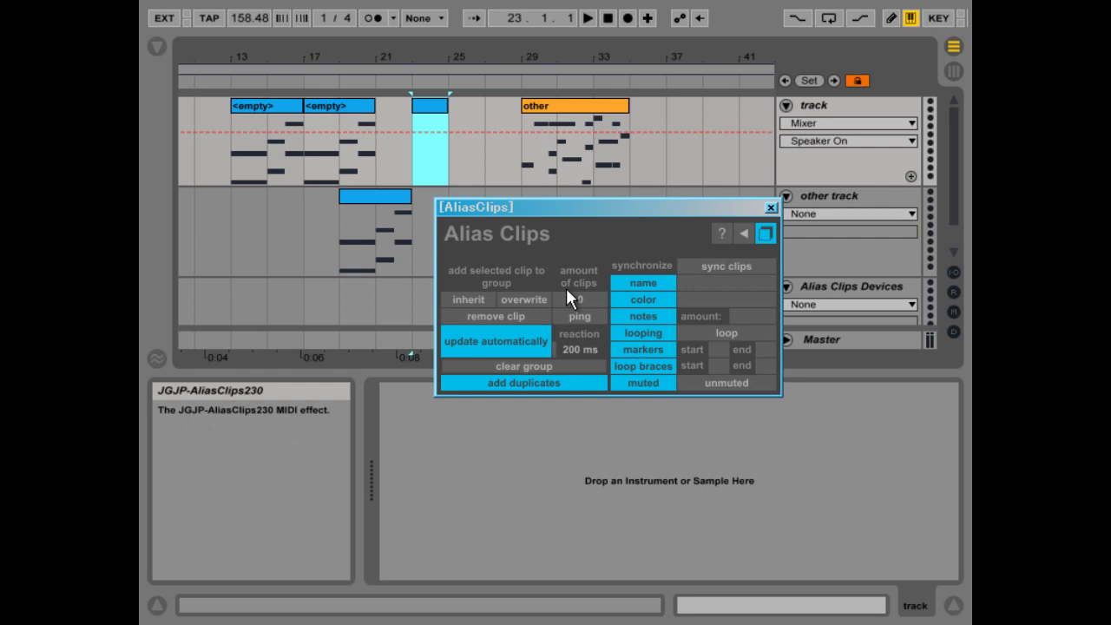
pyautogui.click(521, 299)
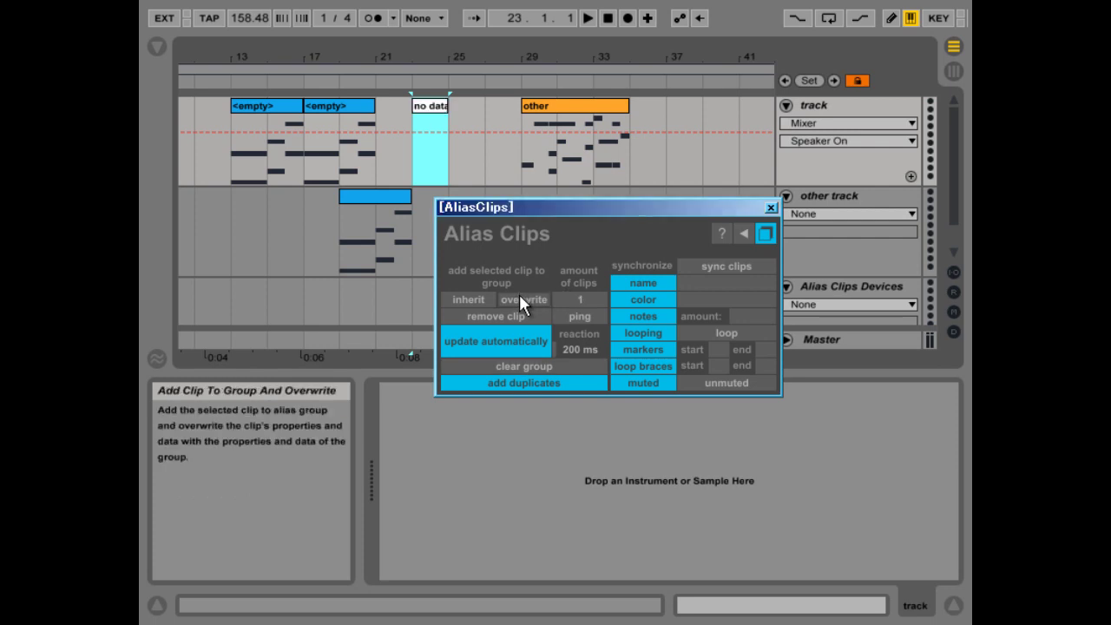
pyautogui.moveTo(449, 126); pyautogui.dragTo(484, 125)
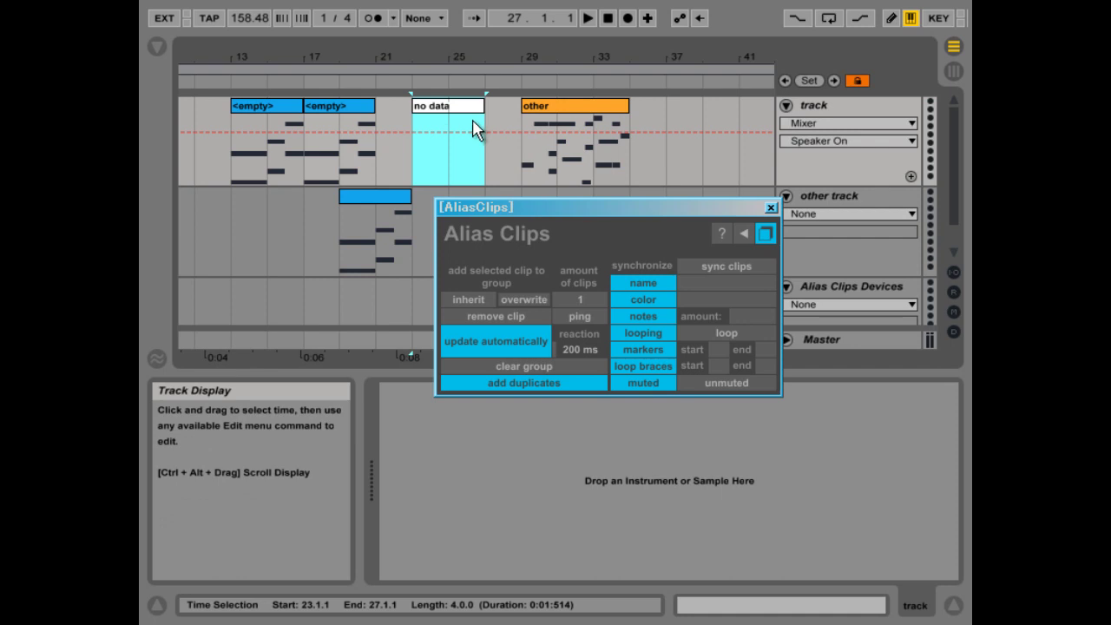
pyautogui.click(346, 109)
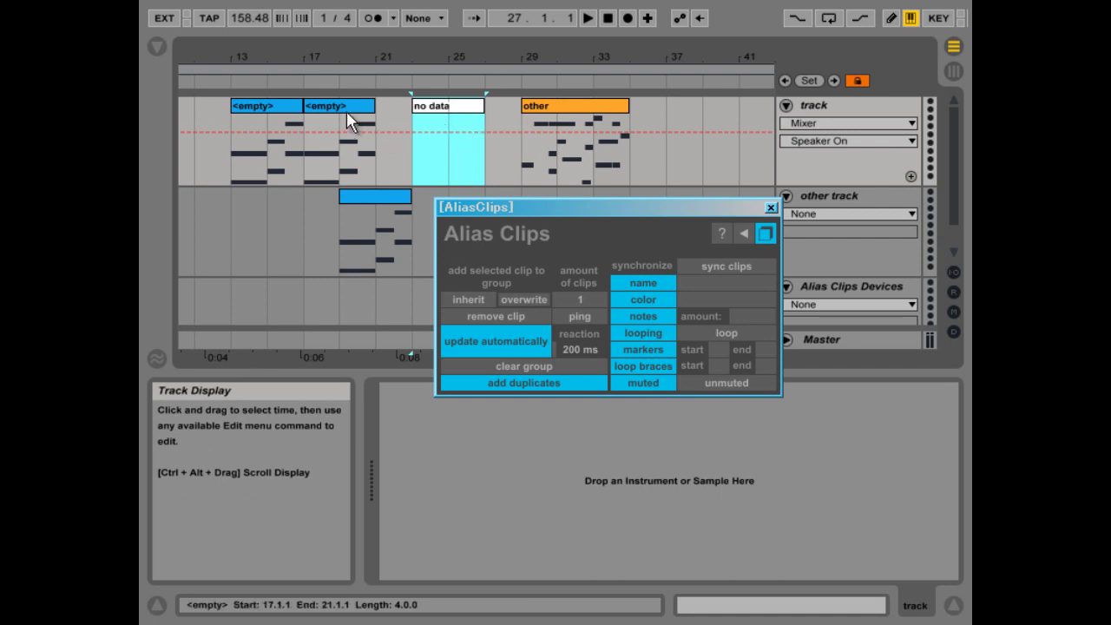
pyautogui.click(389, 191)
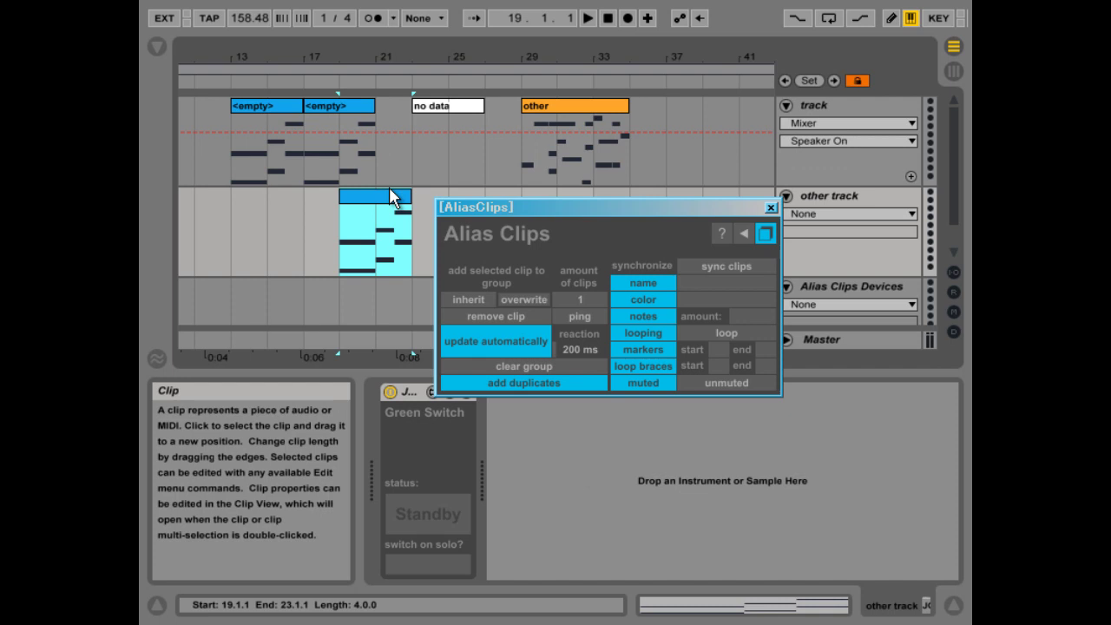
pyautogui.click(463, 300)
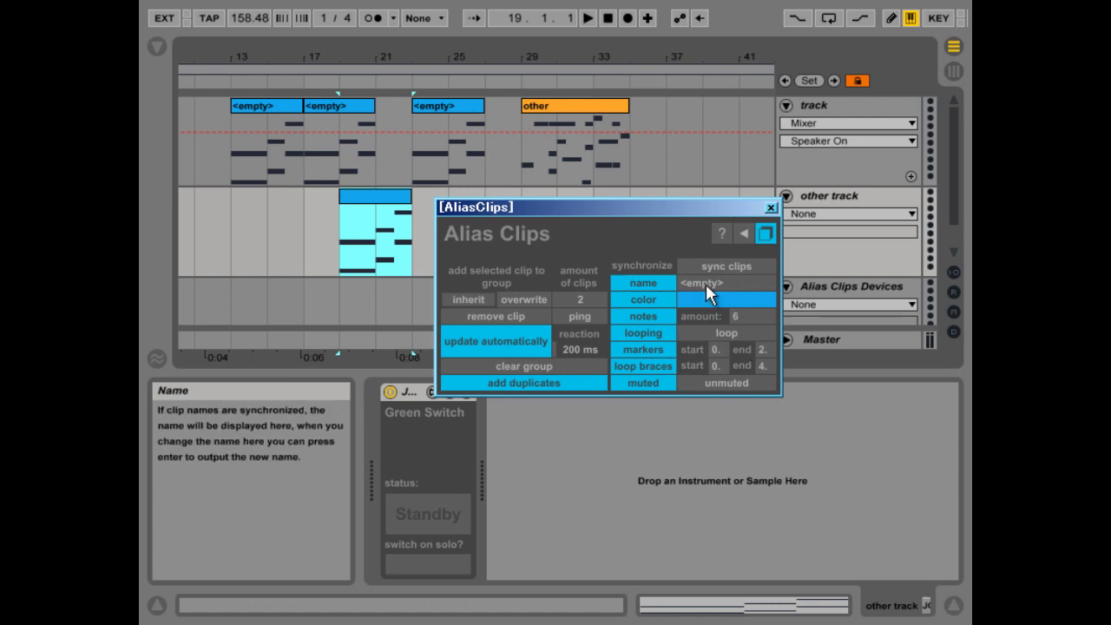
# Step: Remove the bar-13 clip from the alias group and move it to bar 11
pyautogui.click(338, 110)
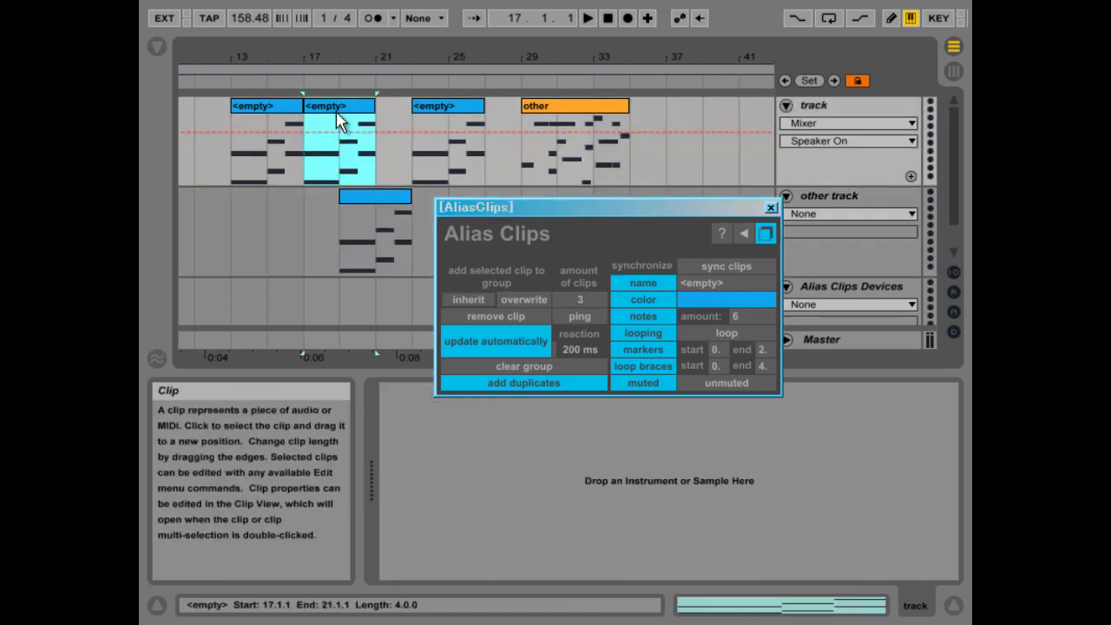
pyautogui.click(295, 115)
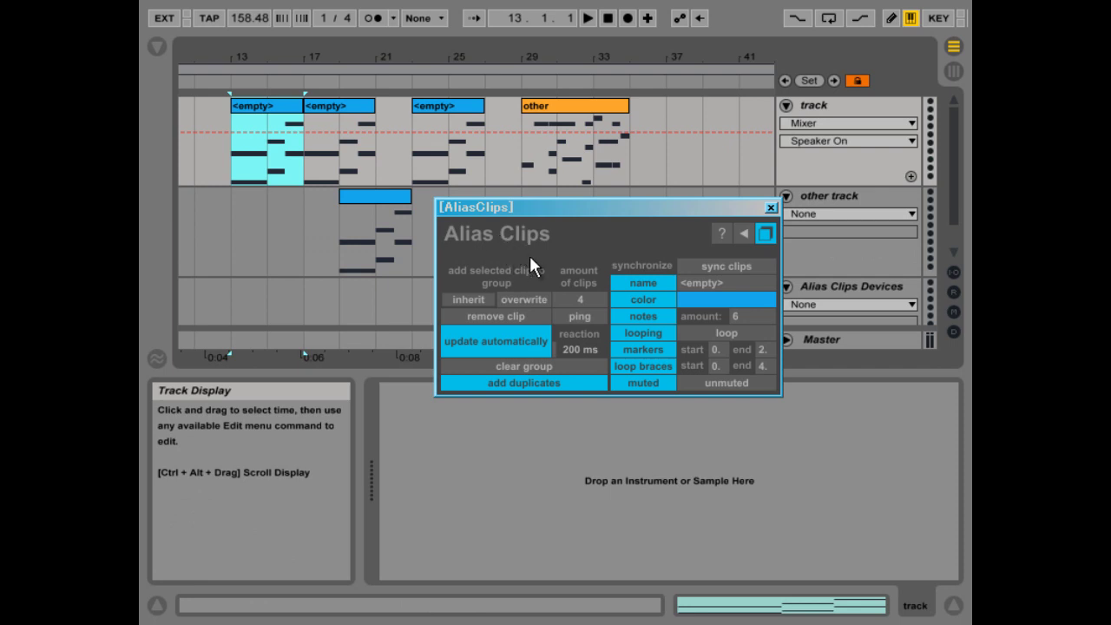
pyautogui.click(514, 317)
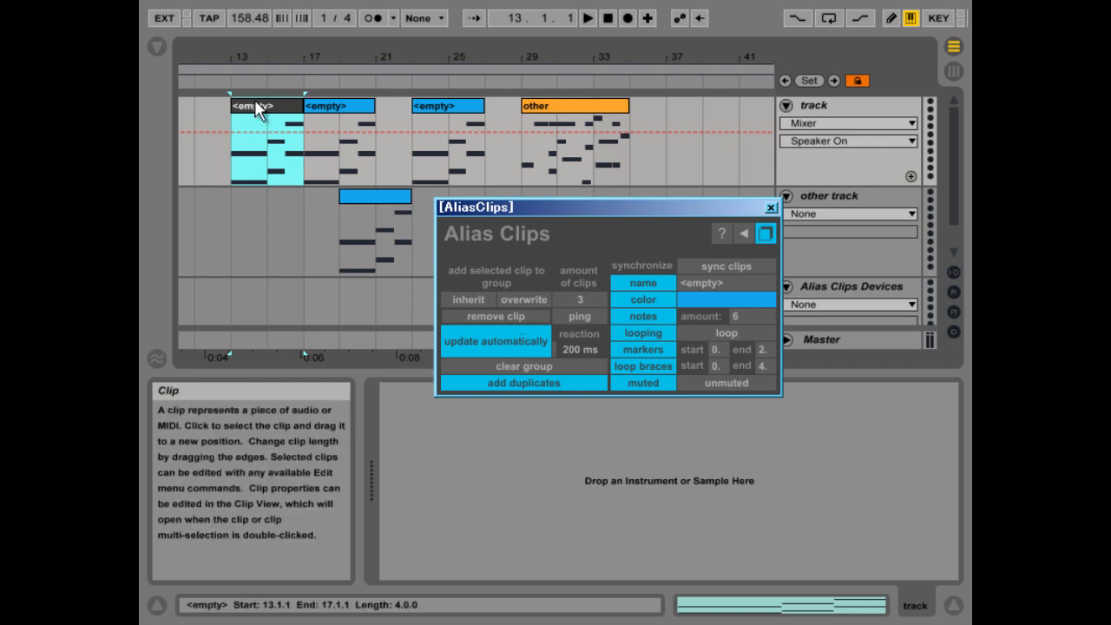
pyautogui.moveTo(255, 99); pyautogui.dragTo(232, 98)
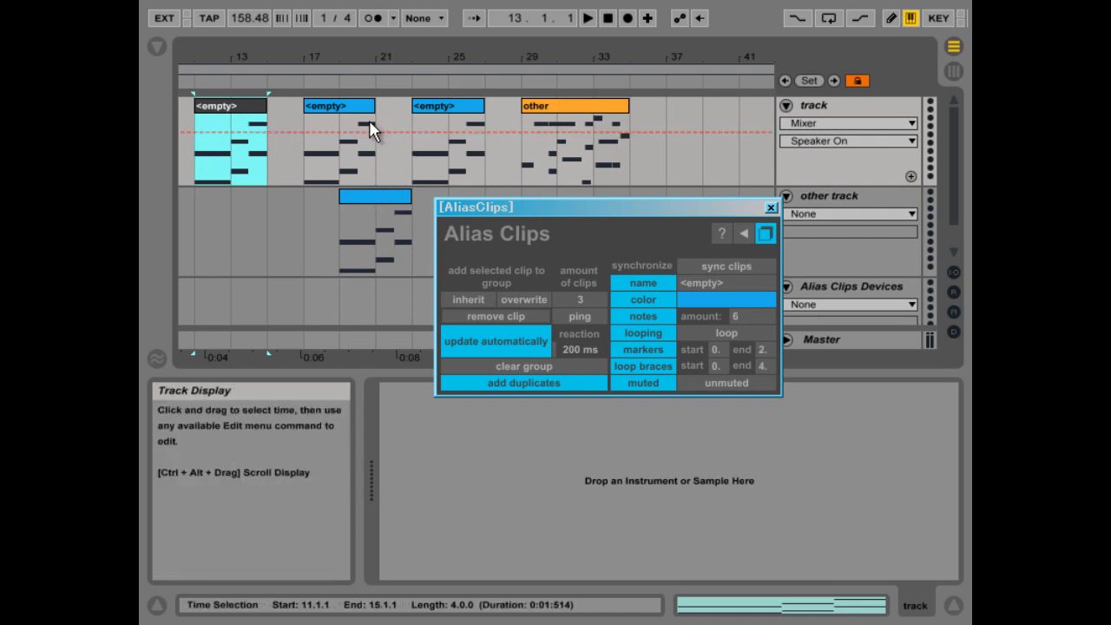
# Step: Open the bar-17 <empty> clip, transpose its notes up and back twice, and show all four bars
pyautogui.click(374, 176)
pyautogui.doubleClick(342, 102)
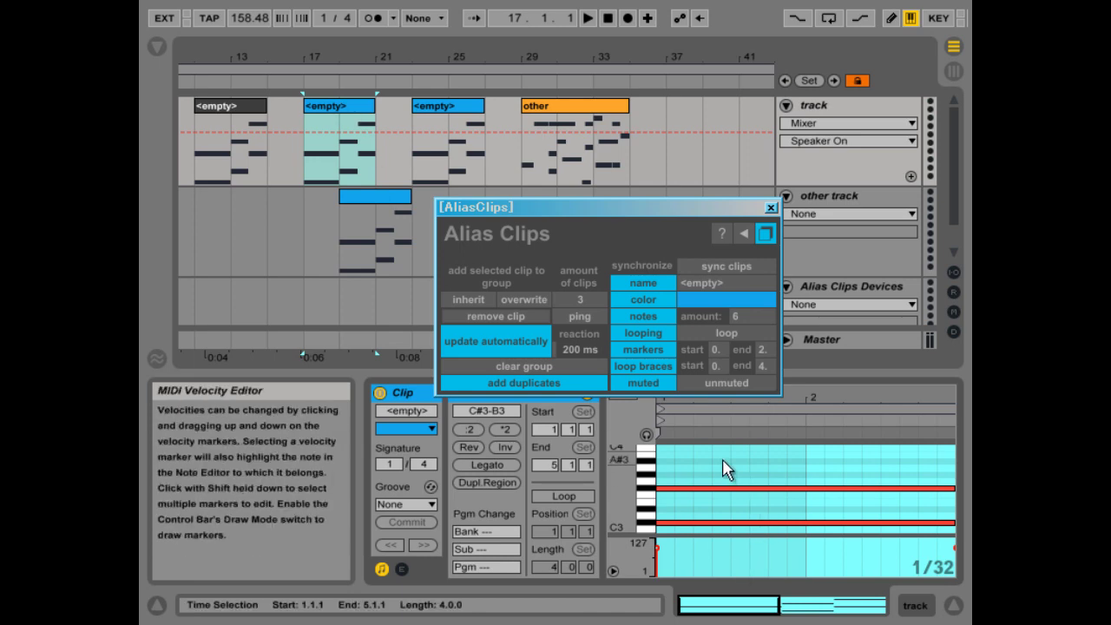
pyautogui.press('Up')
pyautogui.press('Up')
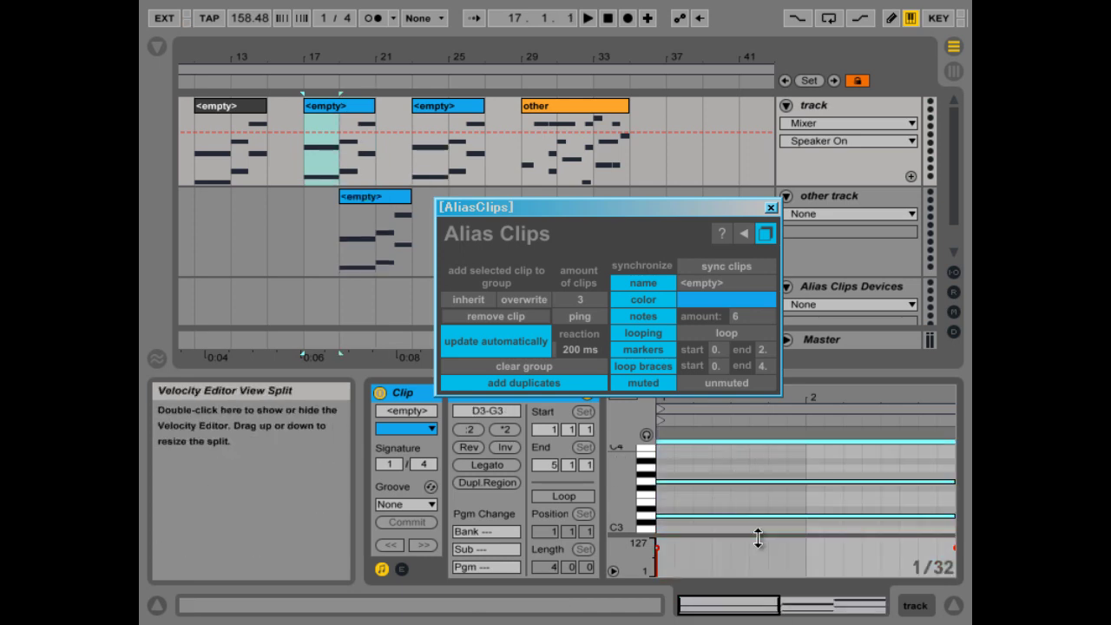
pyautogui.press('Down')
pyautogui.press('Down')
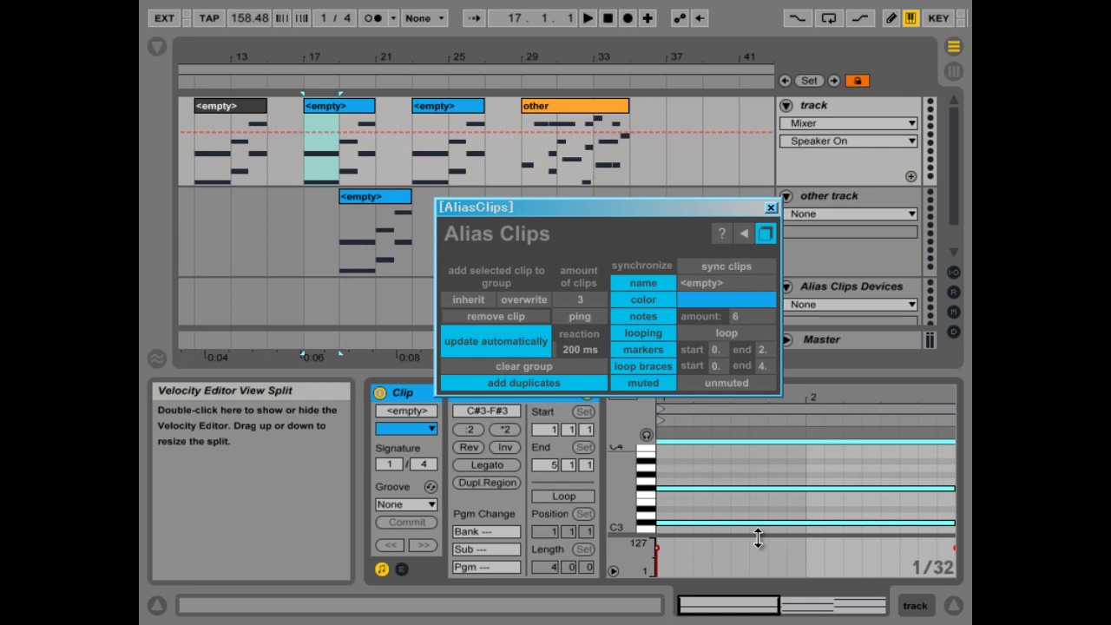
pyautogui.press('Up')
pyautogui.press('Up')
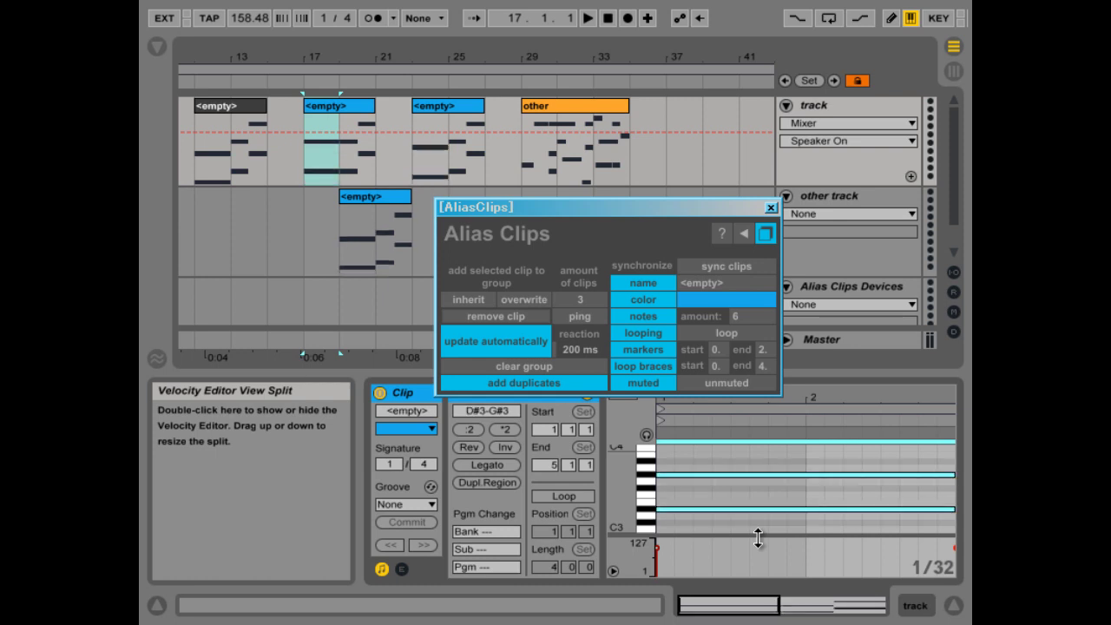
pyautogui.press('Down')
pyautogui.press('Down')
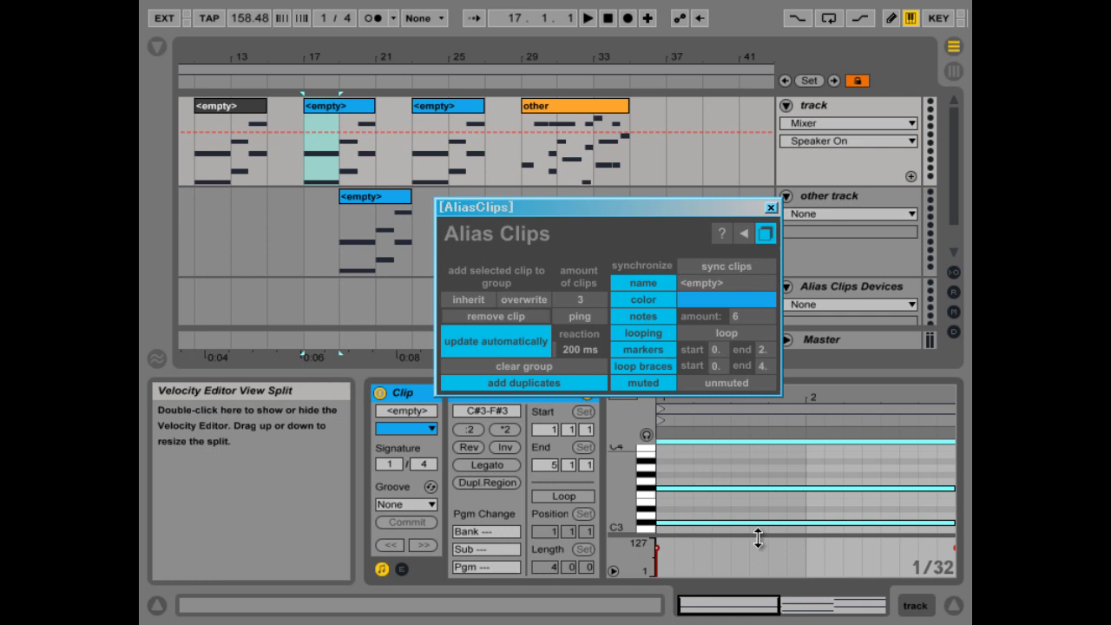
pyautogui.doubleClick(806, 391)
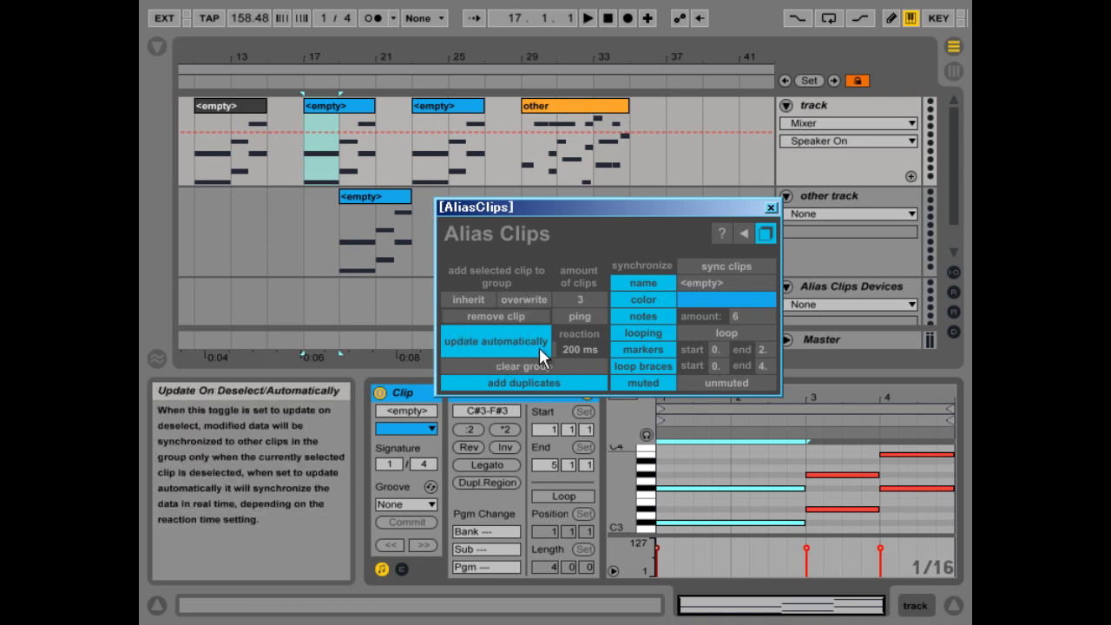
# Step: Set syncing to update on deselect, raise the two opening notes five semitones, and add notes at 2.1.3
pyautogui.click(452, 349)
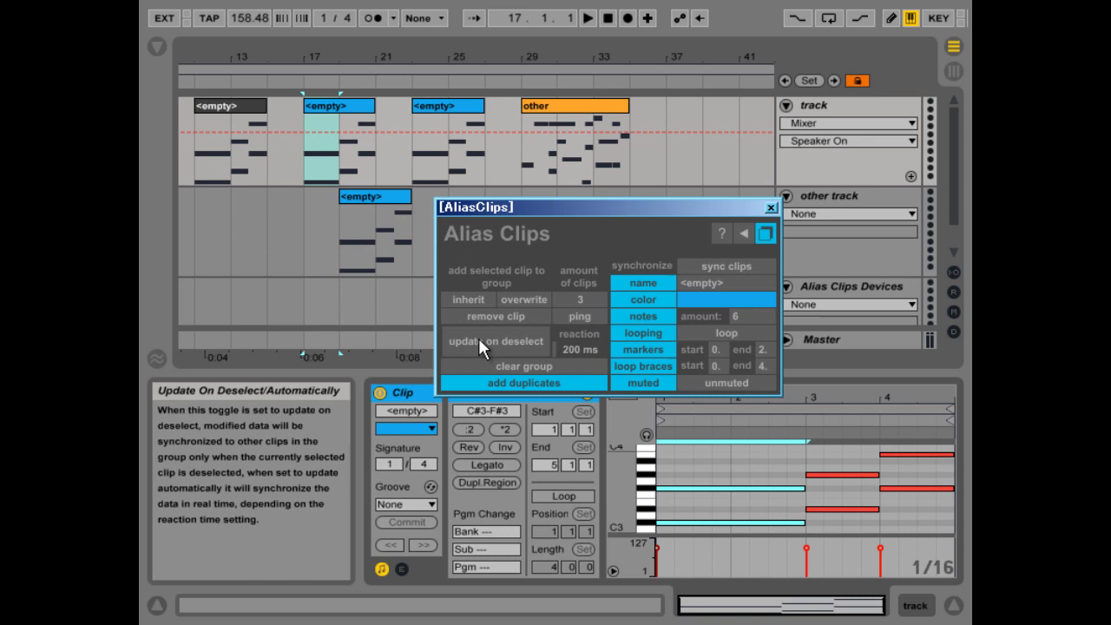
pyautogui.moveTo(707, 472); pyautogui.dragTo(806, 533)
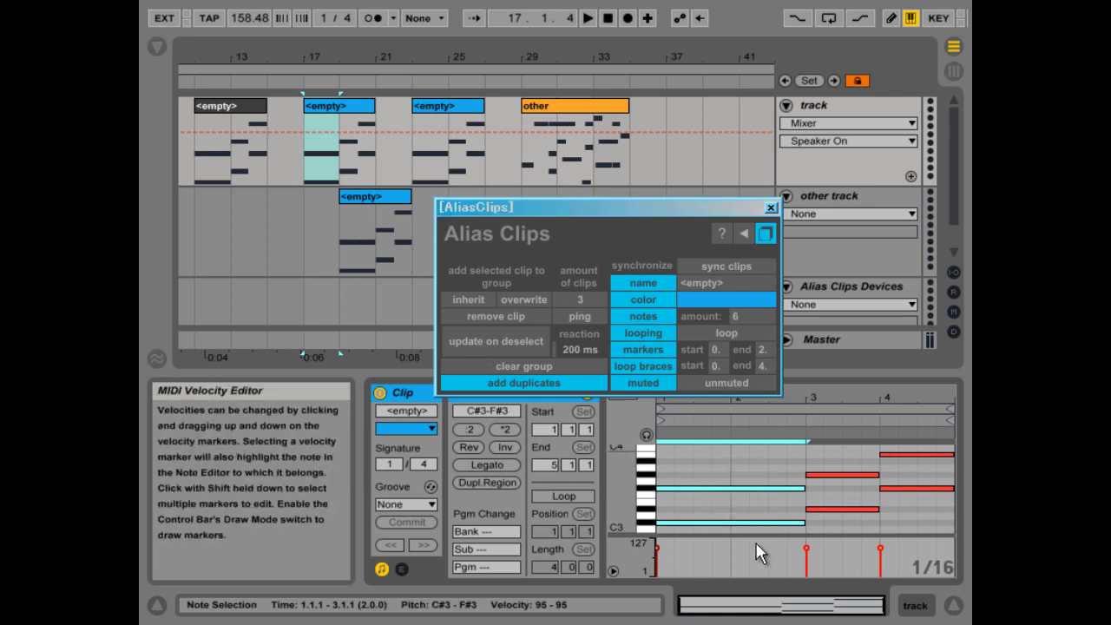
pyautogui.press('Up')
pyautogui.press('Up')
pyautogui.press('Up')
pyautogui.press('Up')
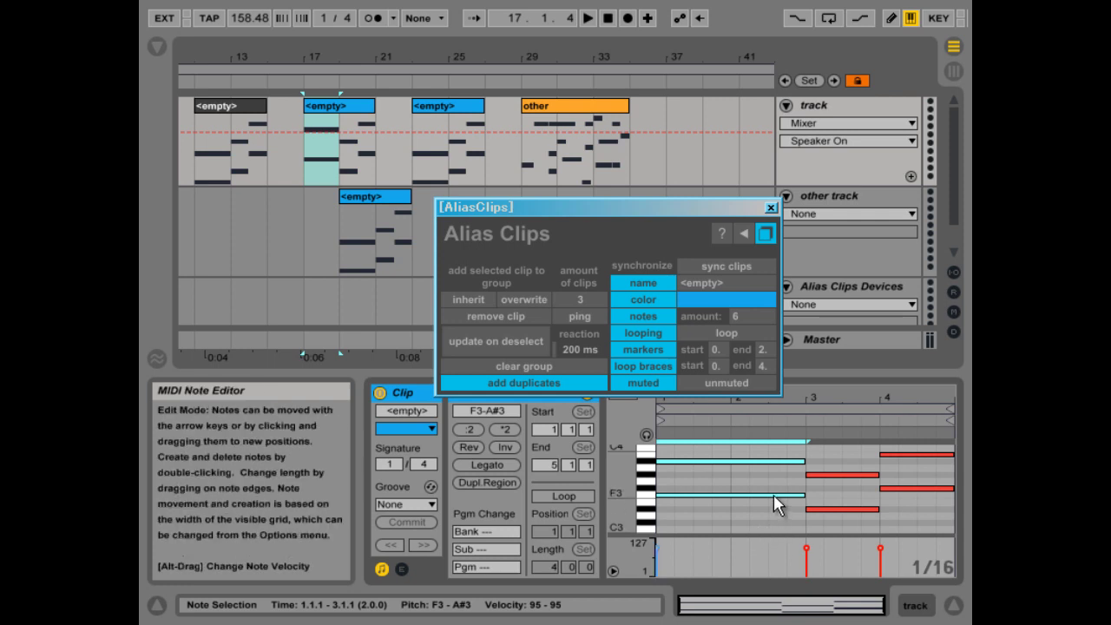
pyautogui.press('Up')
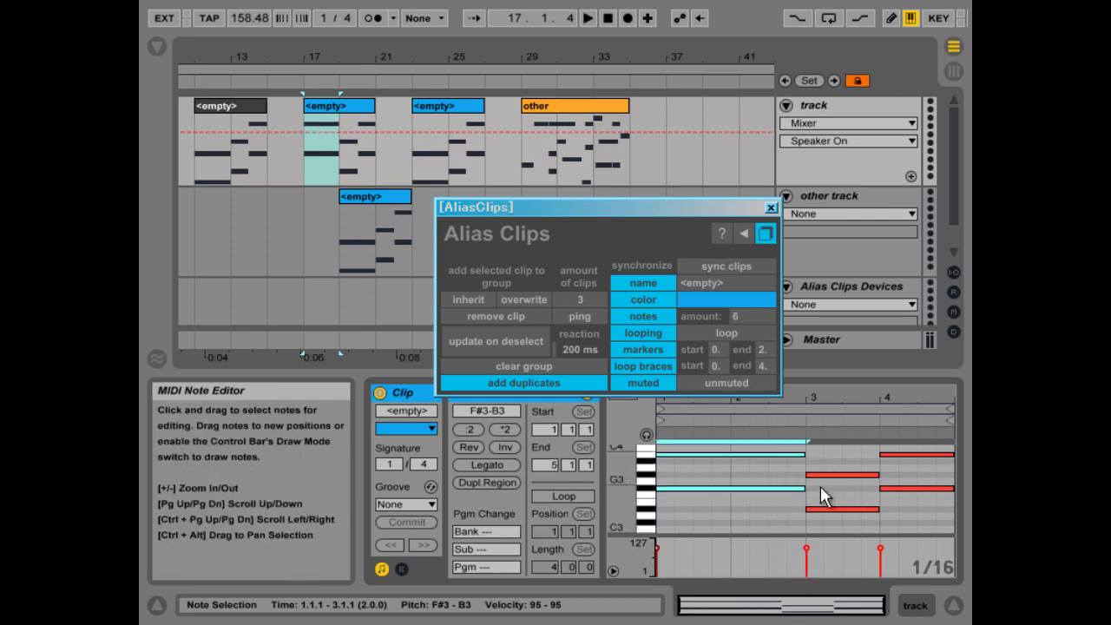
pyautogui.moveTo(833, 475); pyautogui.dragTo(795, 468)
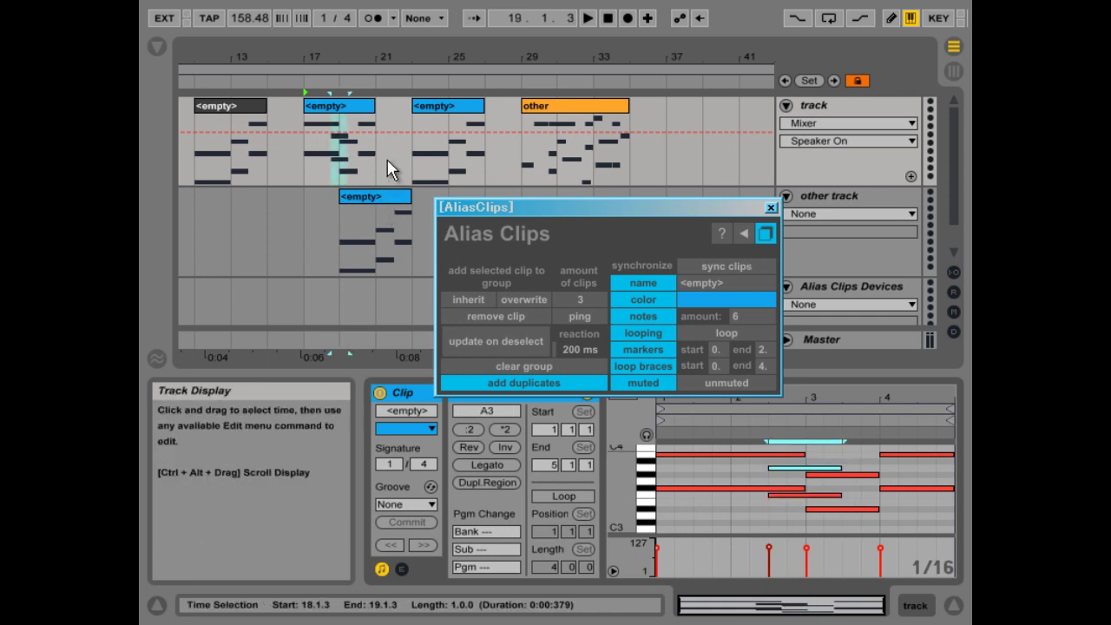
# Step: Deselect the clip, zoom the timeline, and switch Alias Clips to update automatically
pyautogui.click(322, 233)
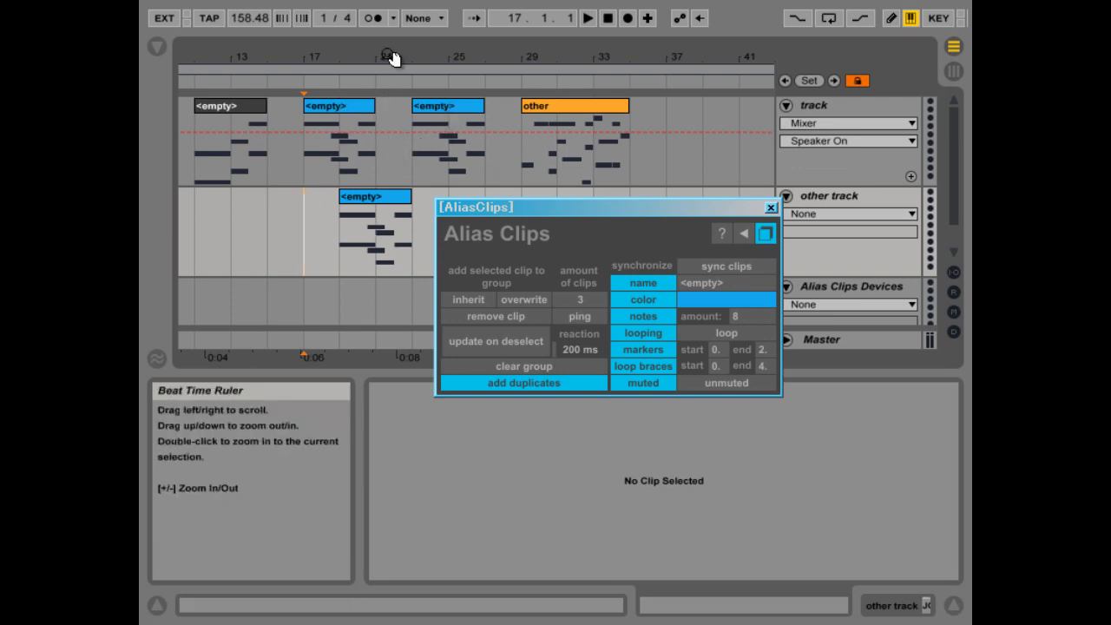
pyautogui.moveTo(390, 57); pyautogui.dragTo(478, 55)
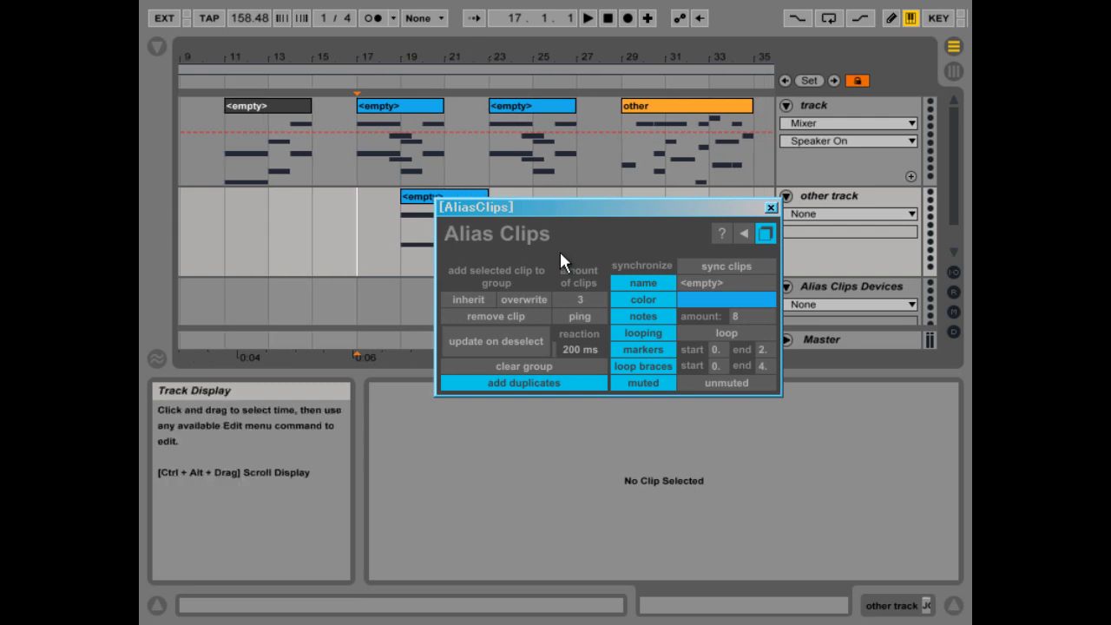
pyautogui.click(514, 340)
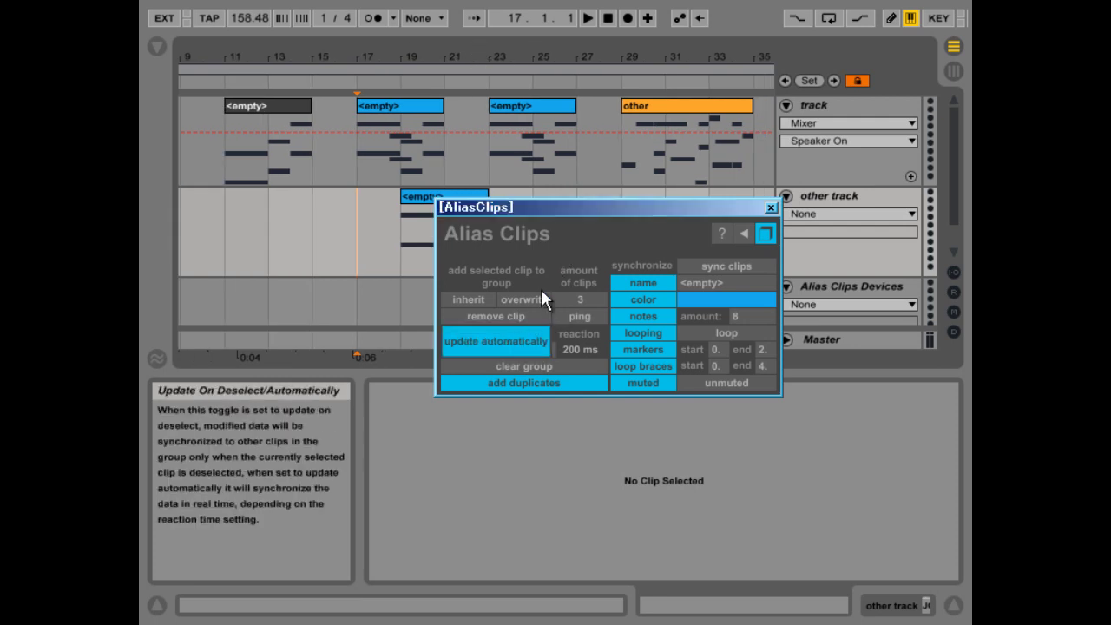
# Step: Delete the A3 and F3 notes from the bar-17 <empty> clip
pyautogui.click(394, 105)
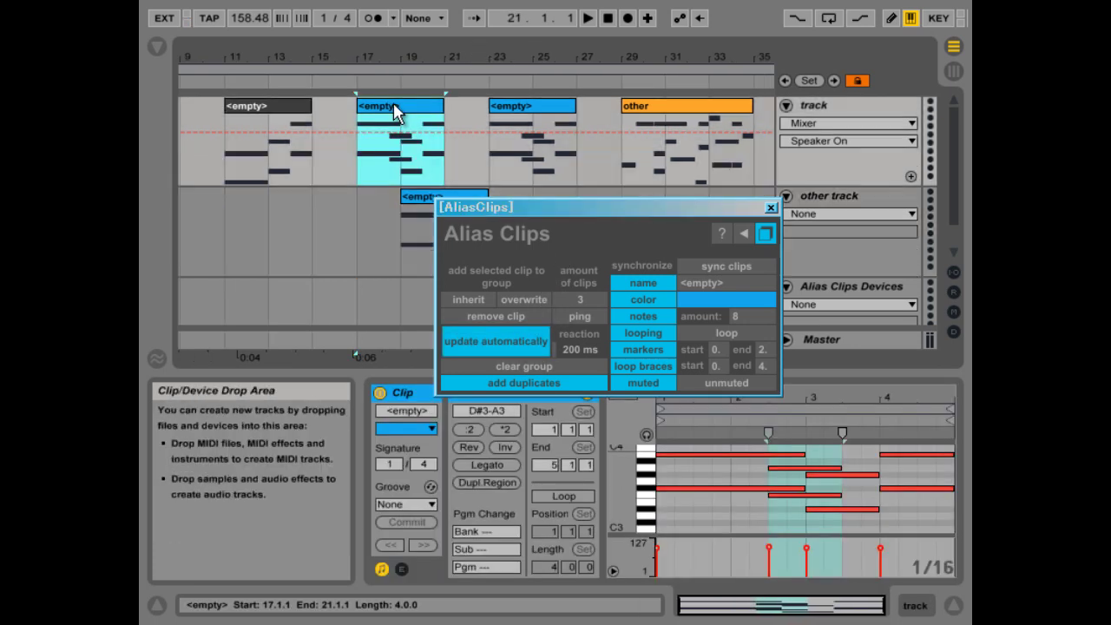
pyautogui.click(792, 468)
pyautogui.press('Delete')
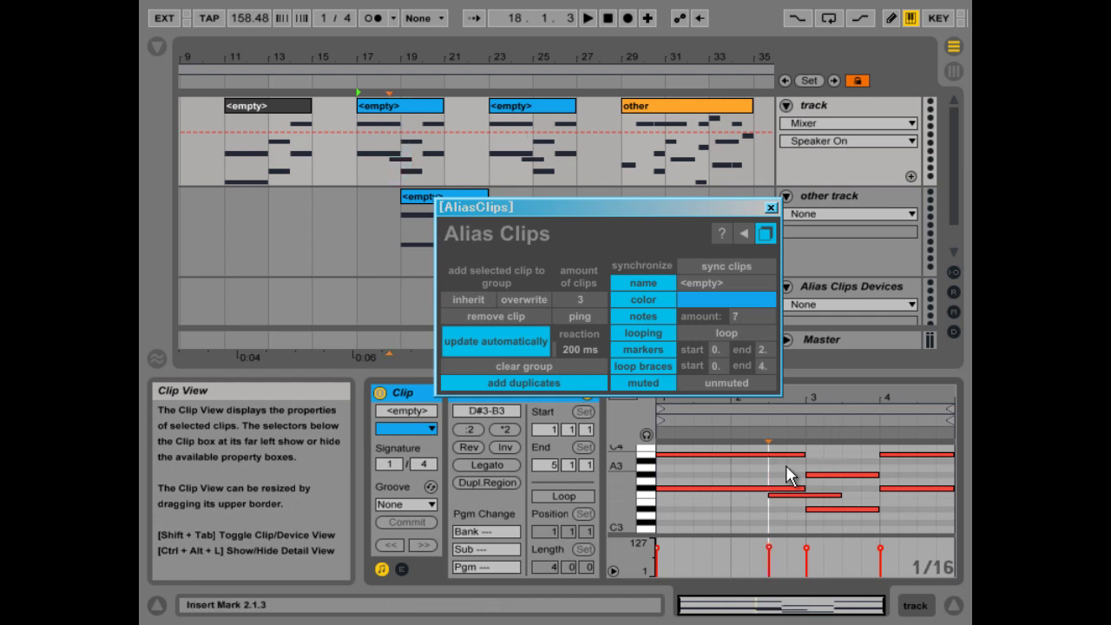
pyautogui.moveTo(671, 205); pyautogui.dragTo(787, 204)
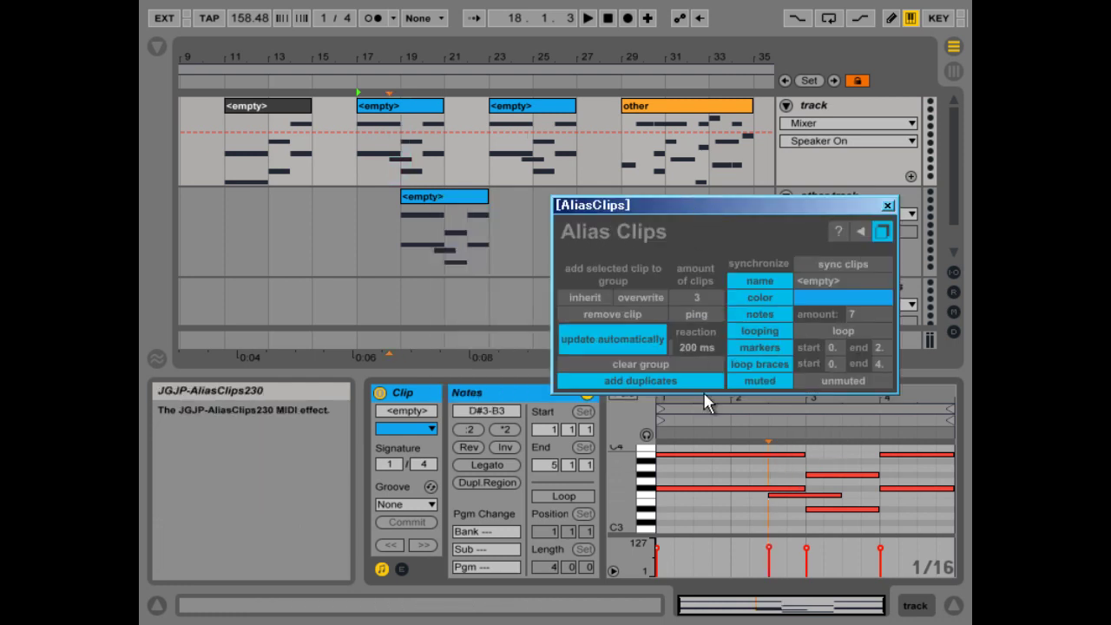
pyautogui.click(788, 497)
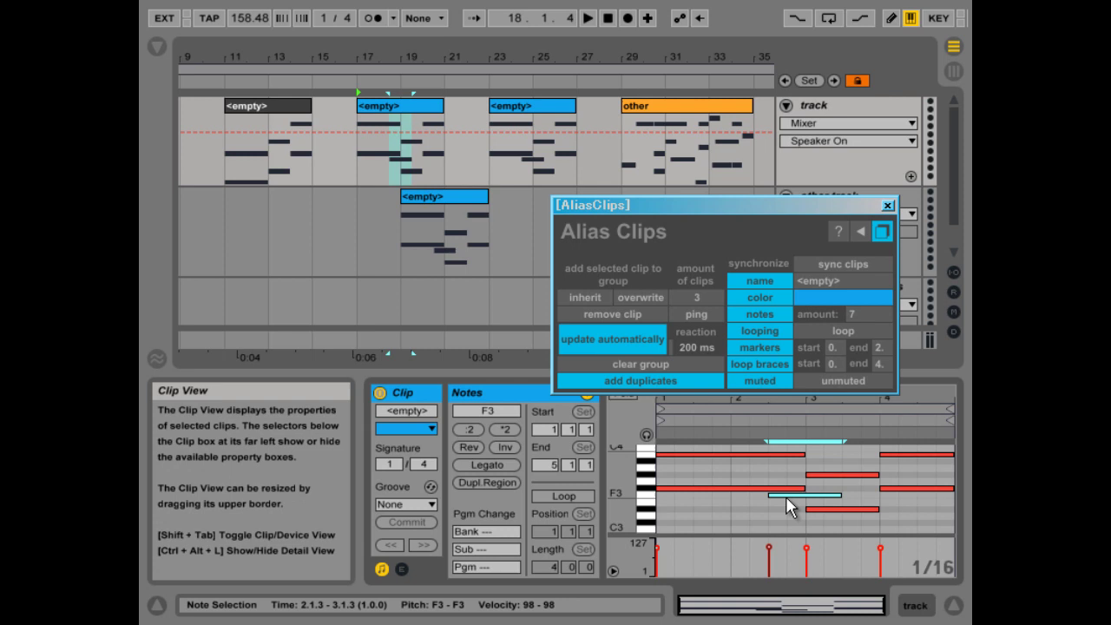
pyautogui.press('Delete')
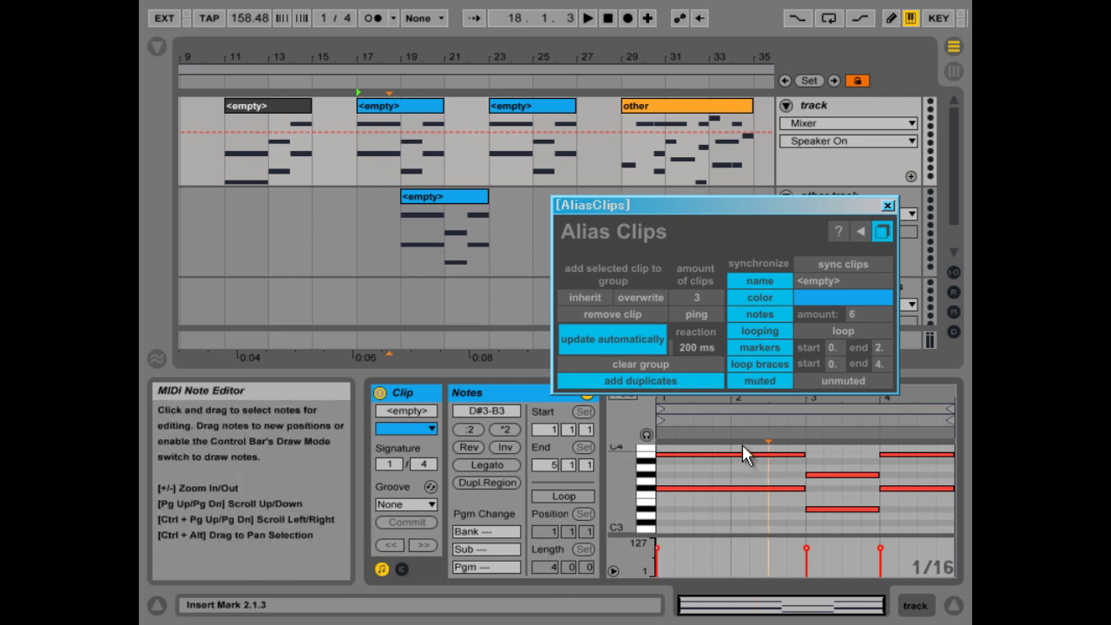
# Step: Transpose two notes down five semitones, then nudge the three lower notes up and back
pyautogui.moveTo(771, 514); pyautogui.dragTo(743, 457)
pyautogui.press('Down')
pyautogui.press('Down')
pyautogui.press('Down')
pyautogui.press('Down')
pyautogui.press('Down')
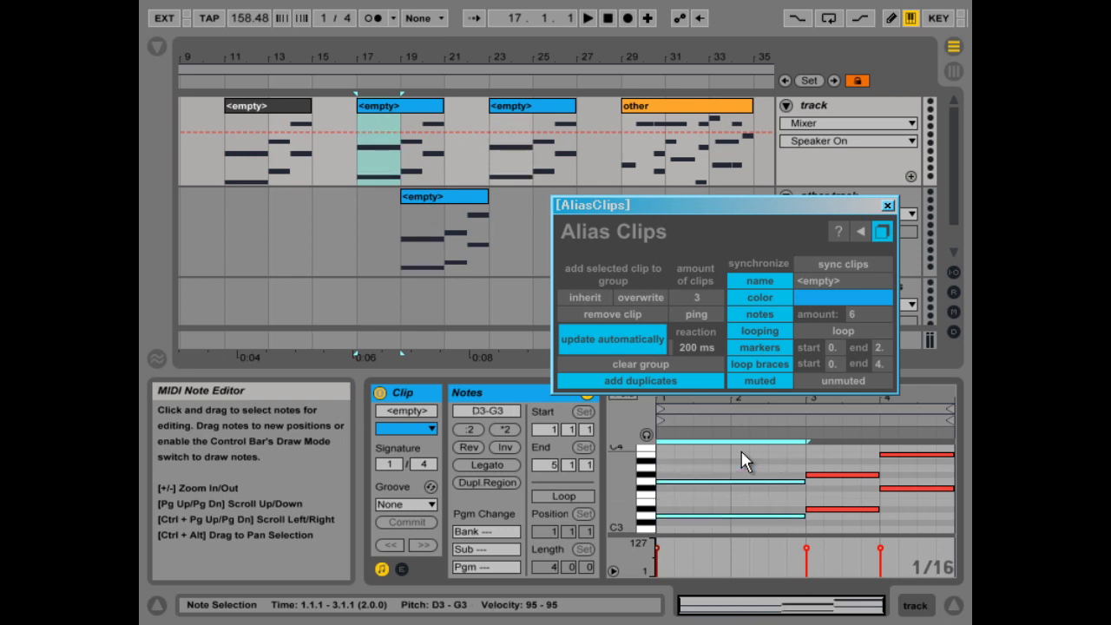
pyautogui.click(786, 480)
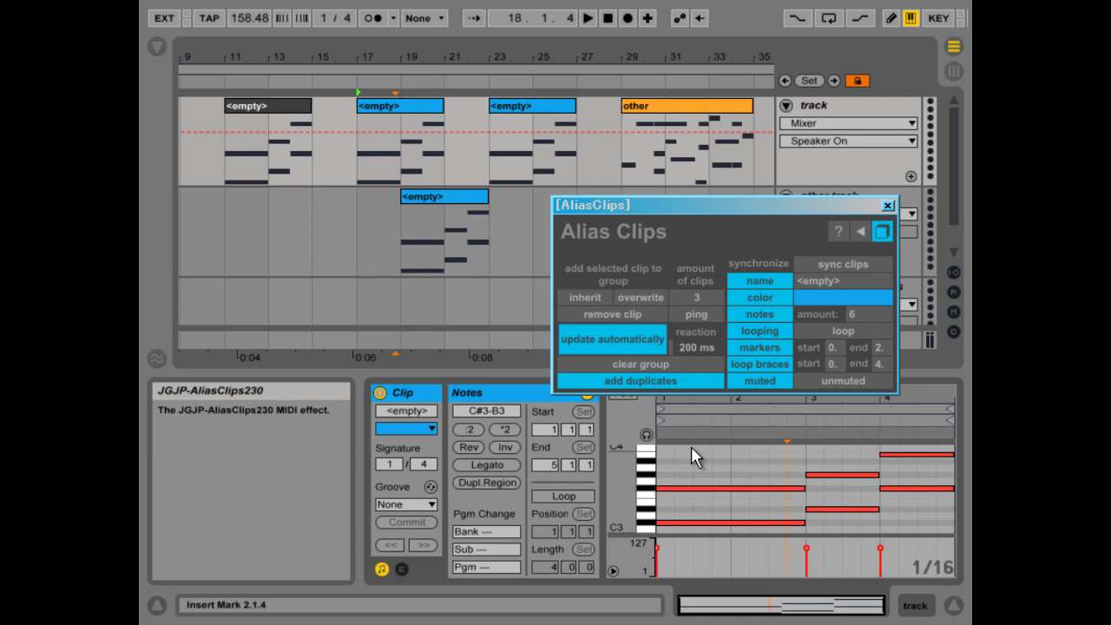
pyautogui.moveTo(692, 444); pyautogui.dragTo(718, 531)
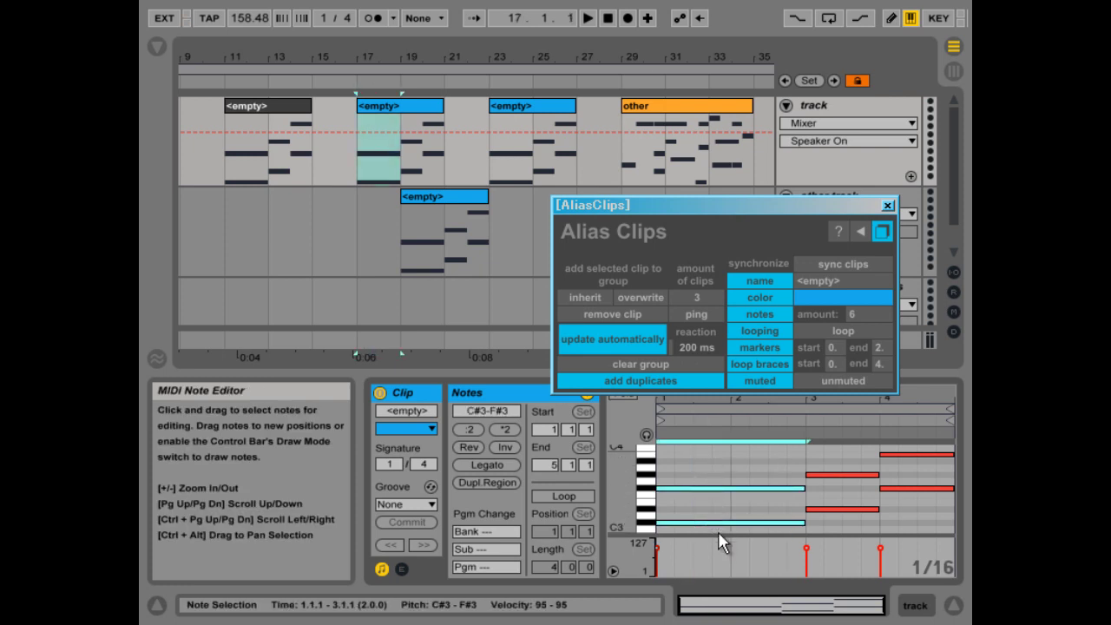
pyautogui.press('Up')
pyautogui.press('Down')
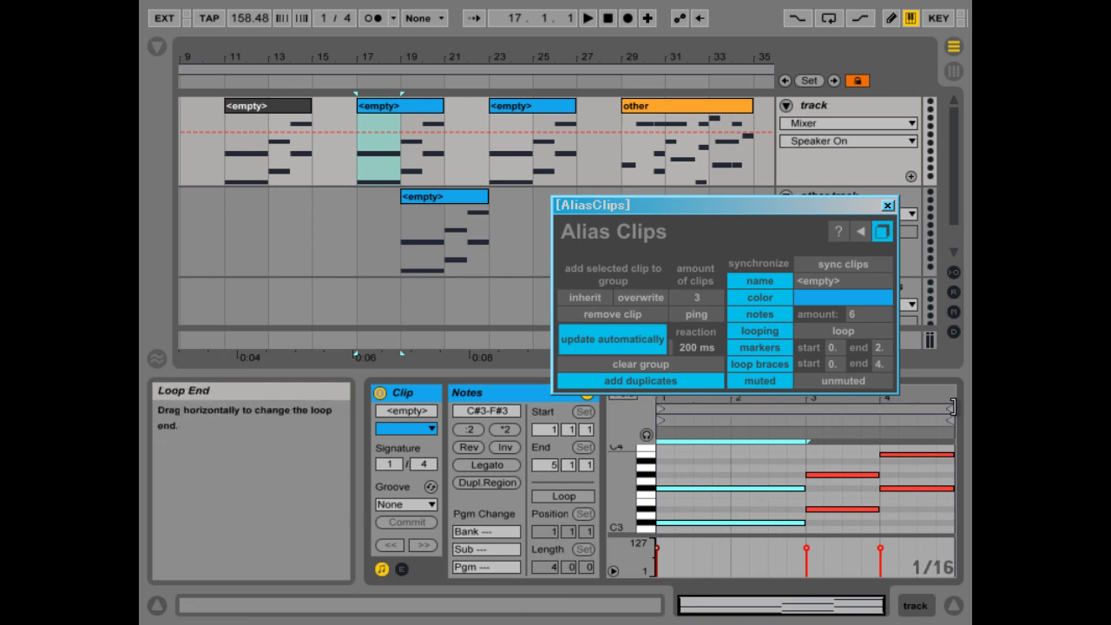
# Step: Turn looping on for the bar-17 clip, with its loop end braced at 4
pyautogui.moveTo(948, 402)
pyautogui.mouseDown()
pyautogui.moveTo(783, 410)
pyautogui.moveTo(953, 407)
pyautogui.mouseUp()
pyautogui.click(561, 496)
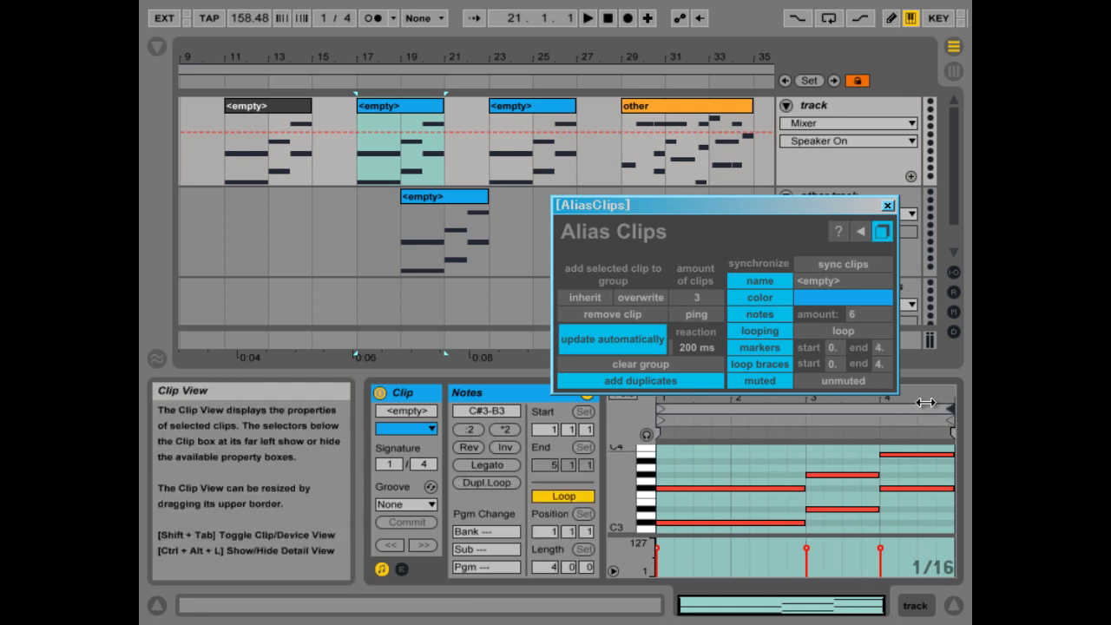
pyautogui.moveTo(953, 408)
pyautogui.mouseDown()
pyautogui.moveTo(778, 421)
pyautogui.moveTo(957, 425)
pyautogui.mouseUp()
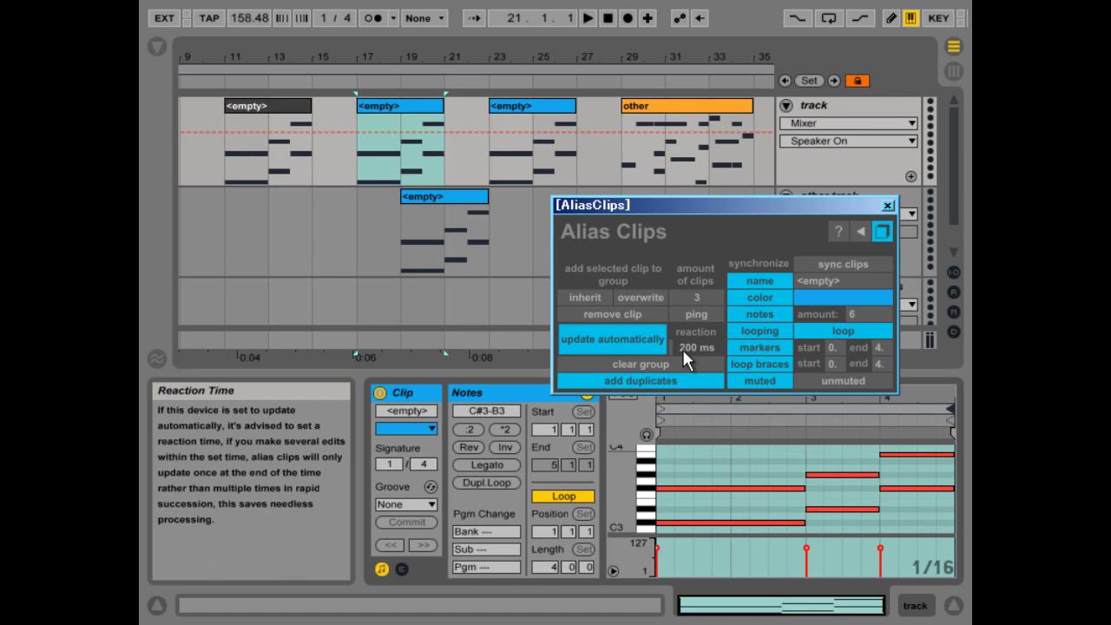
# Step: Raise the Alias Clips reaction time to 2.00 s and draw A#3, B3 and A3 test notes
pyautogui.moveTo(684, 346); pyautogui.dragTo(680, 266)
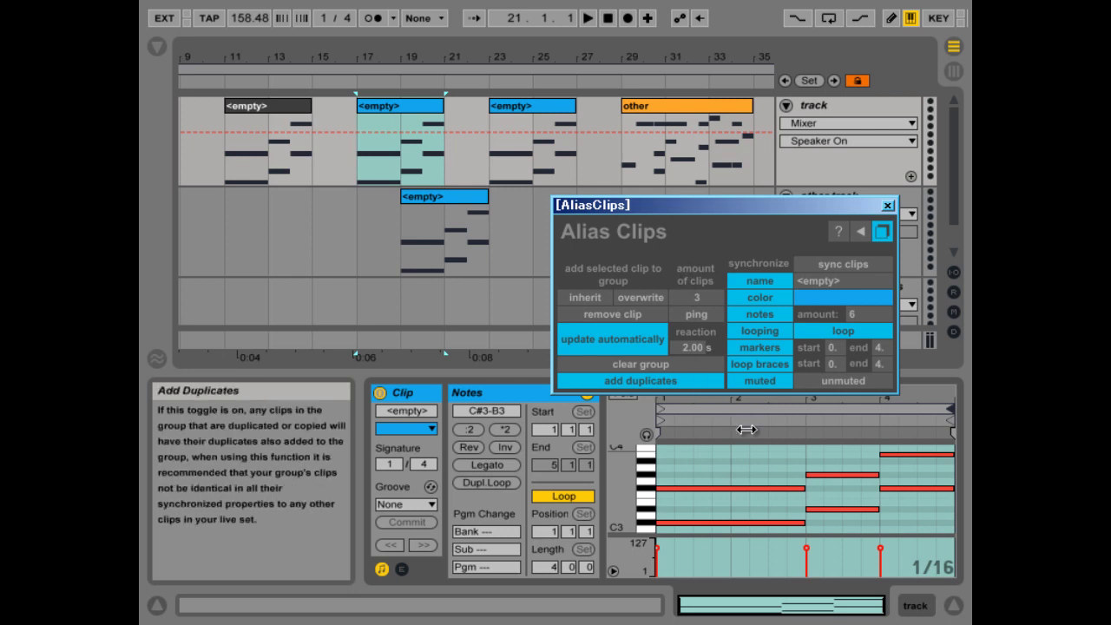
pyautogui.click(751, 469)
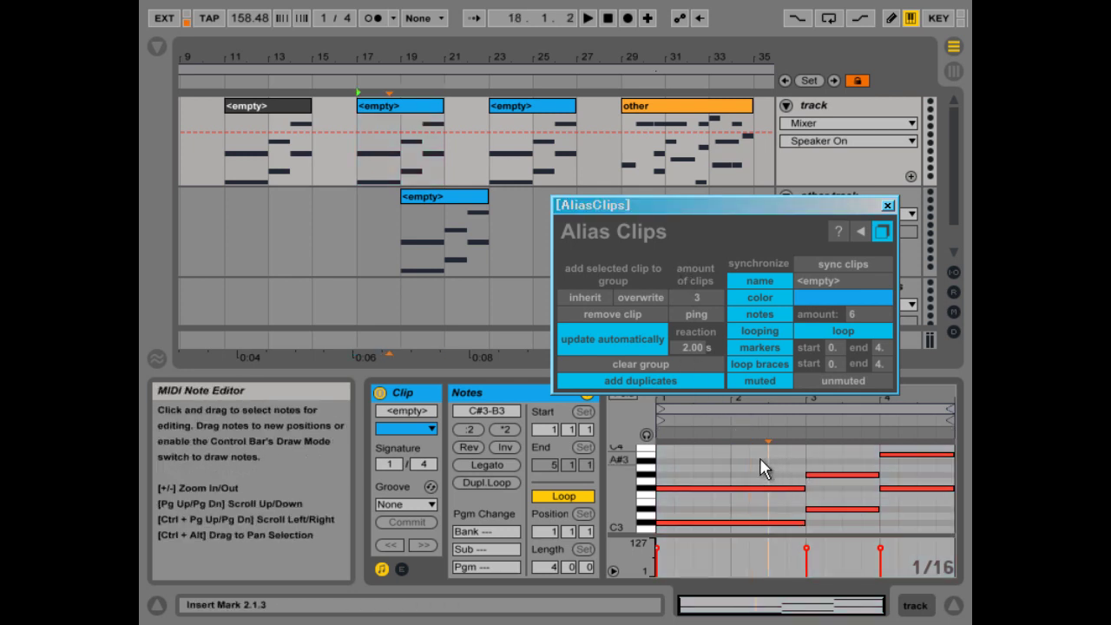
pyautogui.doubleClick(755, 461)
pyautogui.doubleClick(704, 455)
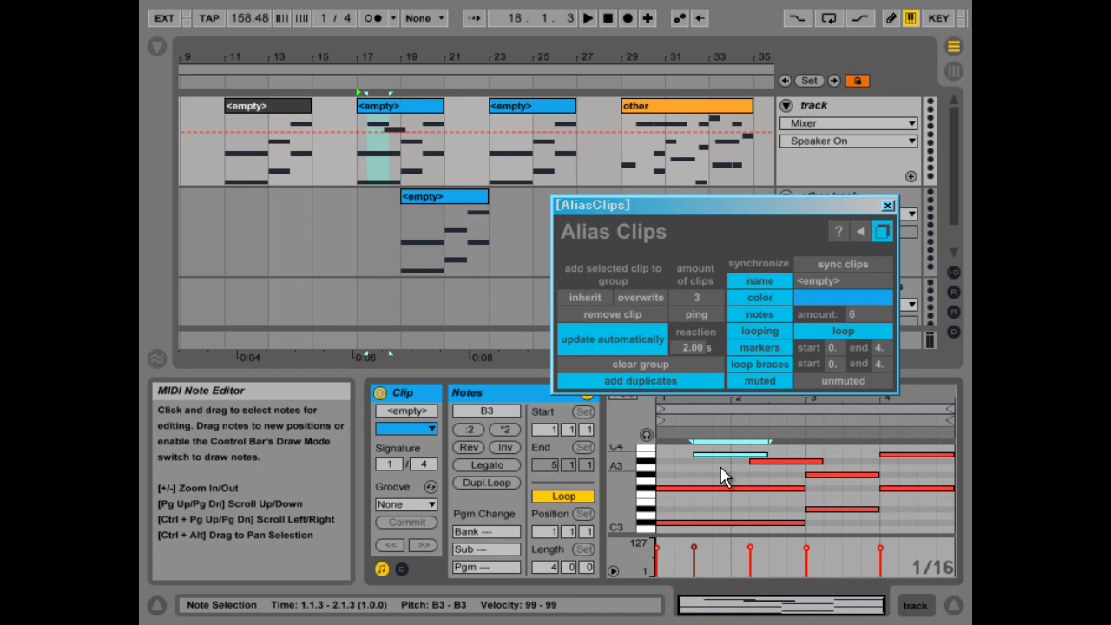
pyautogui.moveTo(705, 470); pyautogui.dragTo(753, 473)
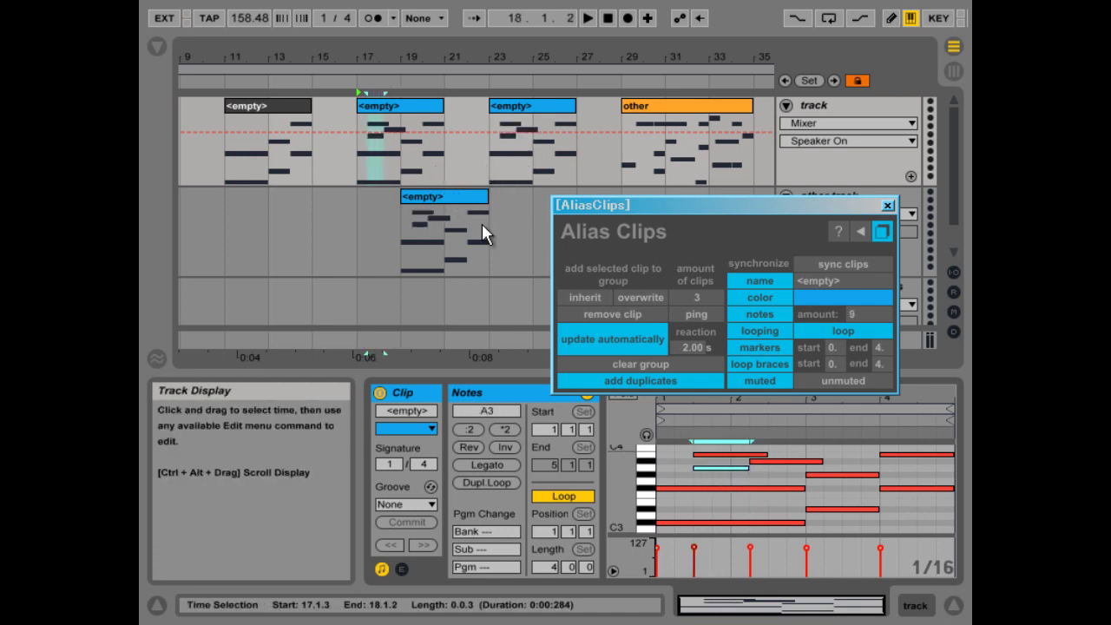
# Step: Select the three new test notes and delete them
pyautogui.moveTo(778, 444); pyautogui.dragTo(744, 476)
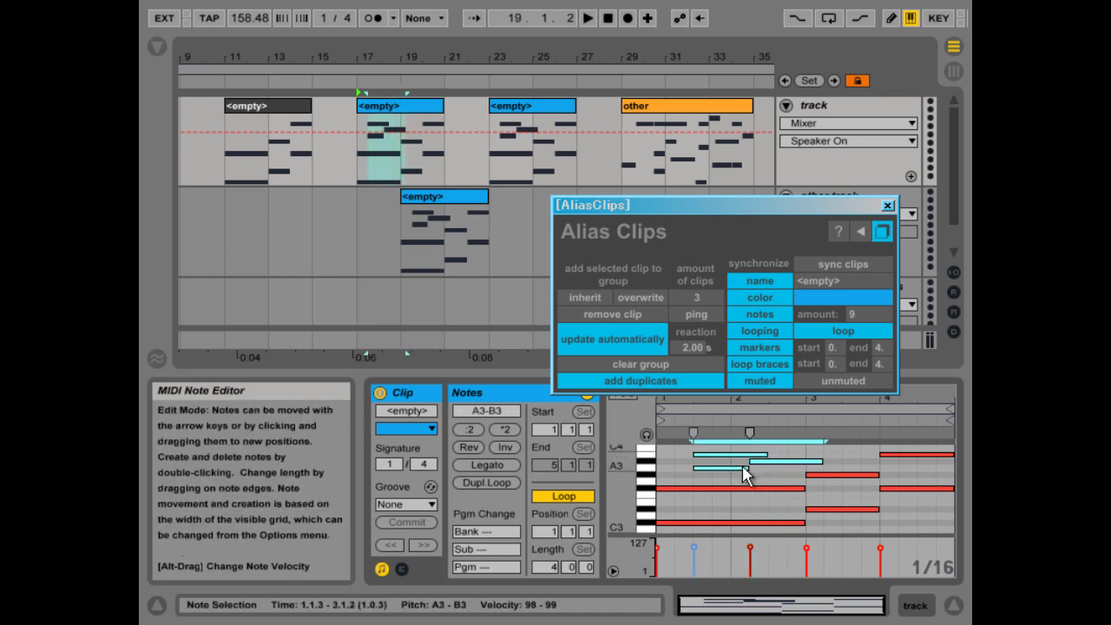
pyautogui.press('Delete')
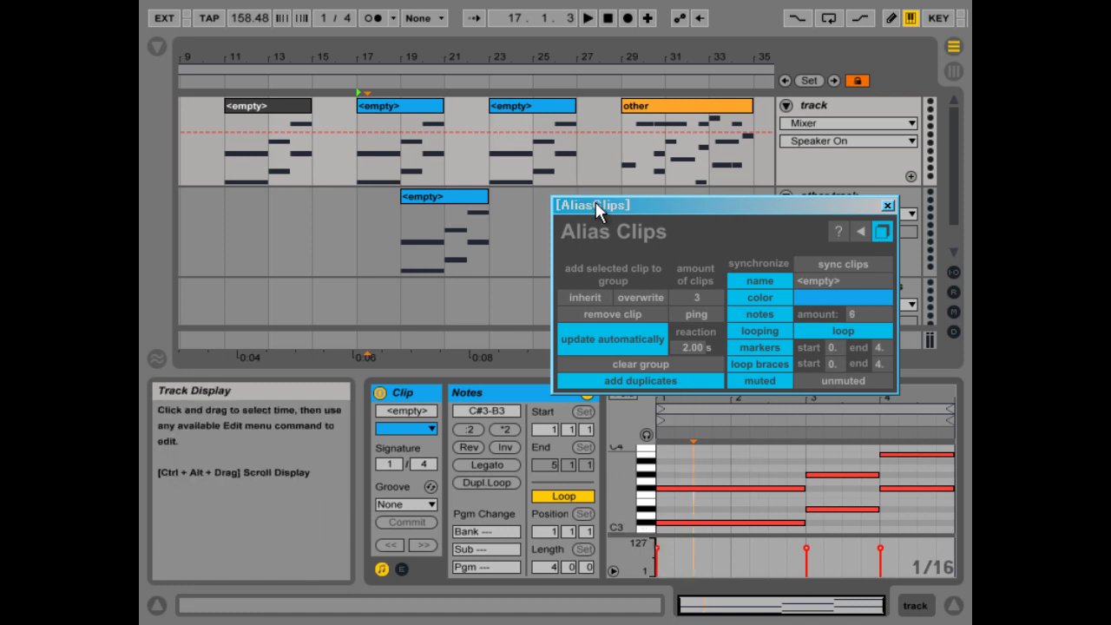
pyautogui.moveTo(596, 203); pyautogui.dragTo(567, 199)
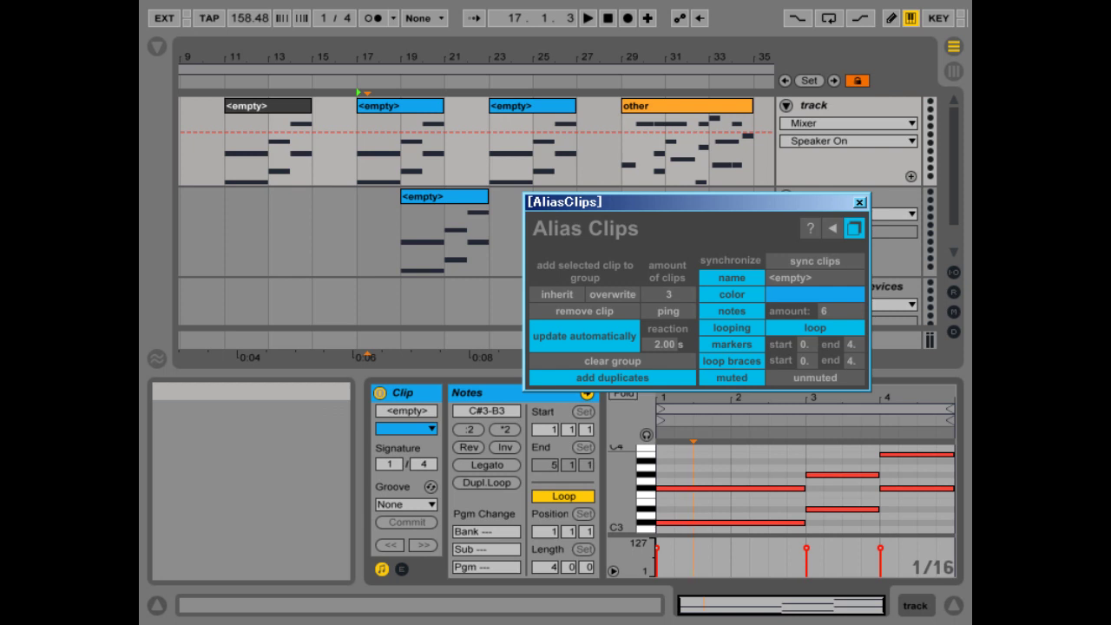
# Step: Set the reaction time to 200 ms and move the other track's clip from bar 19 to 13
pyautogui.click(204, 3)
pyautogui.moveTo(247, 2)
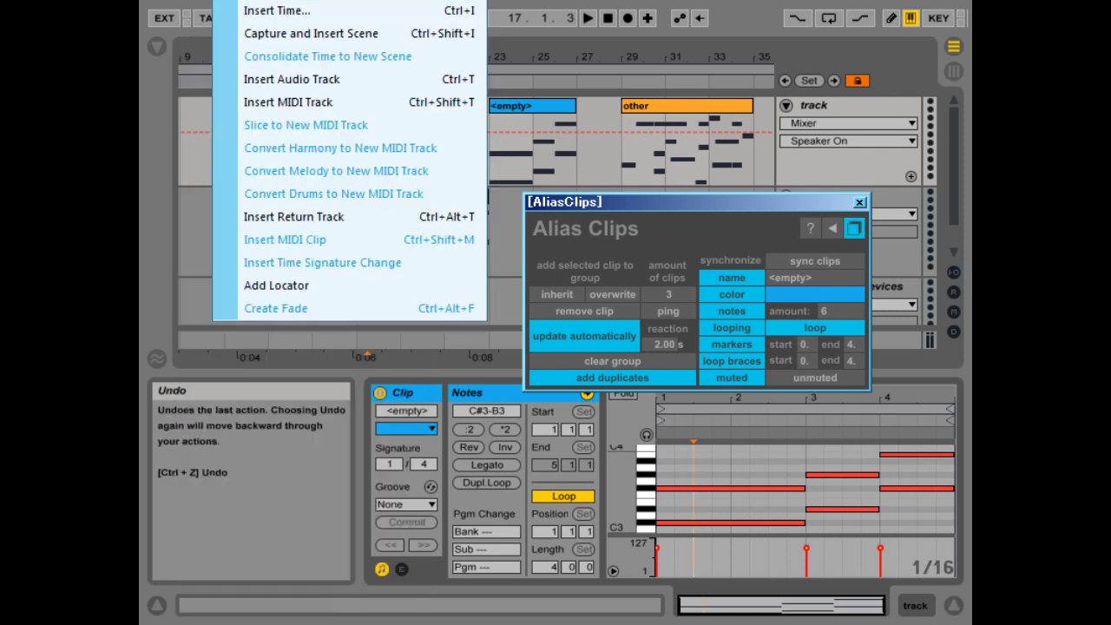
pyautogui.moveTo(660, 343); pyautogui.dragTo(659, 351)
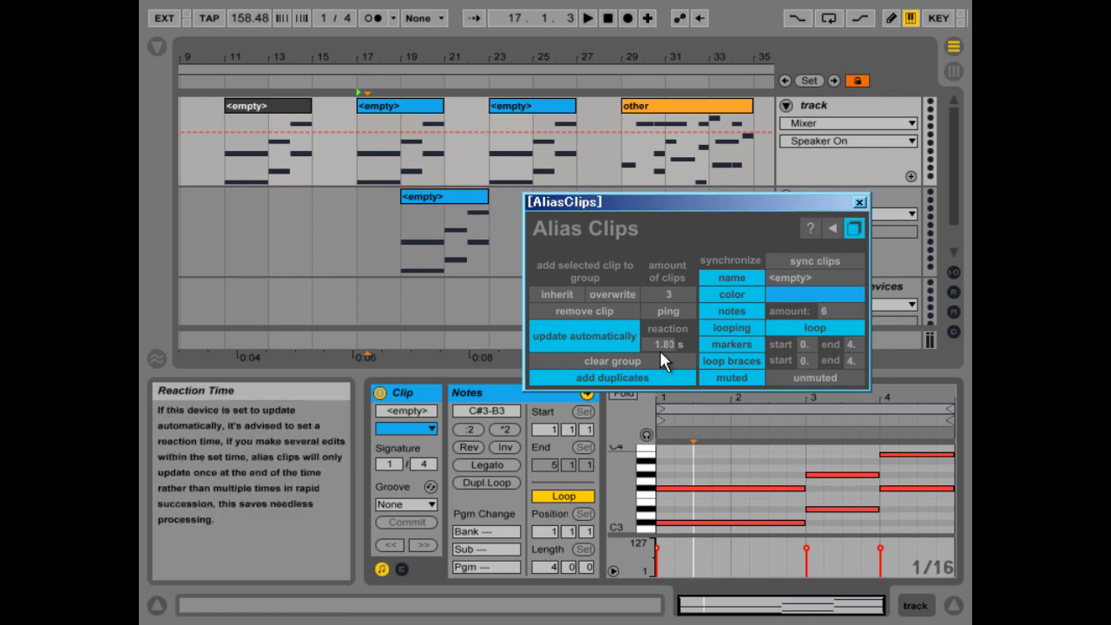
pyautogui.write('200')
pyautogui.press('Return')
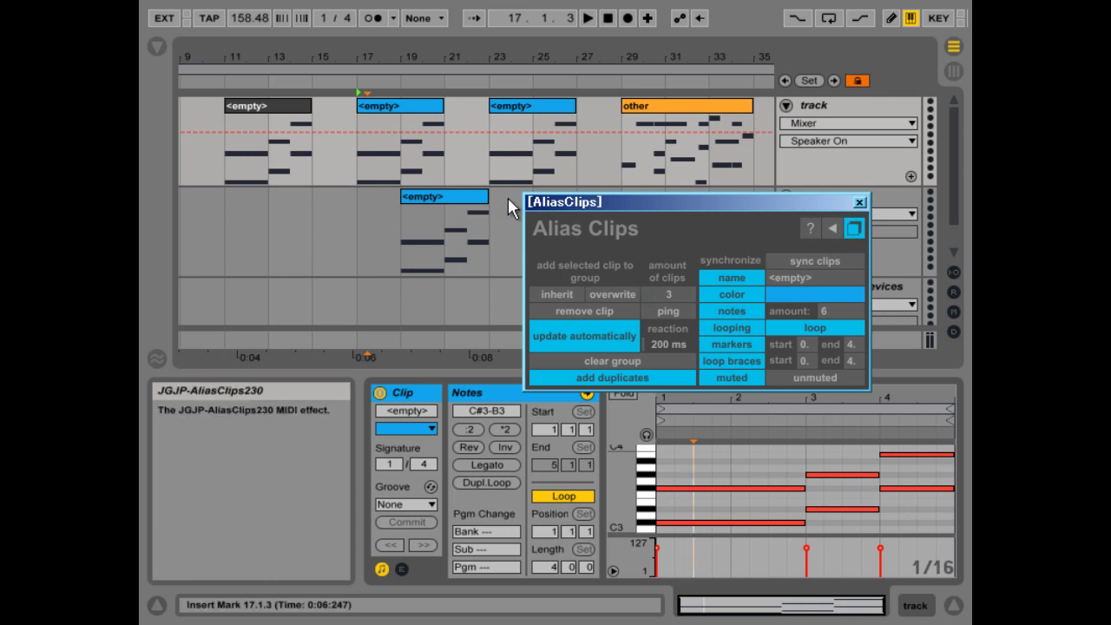
pyautogui.moveTo(593, 205); pyautogui.dragTo(660, 210)
pyautogui.moveTo(454, 223); pyautogui.dragTo(339, 204)
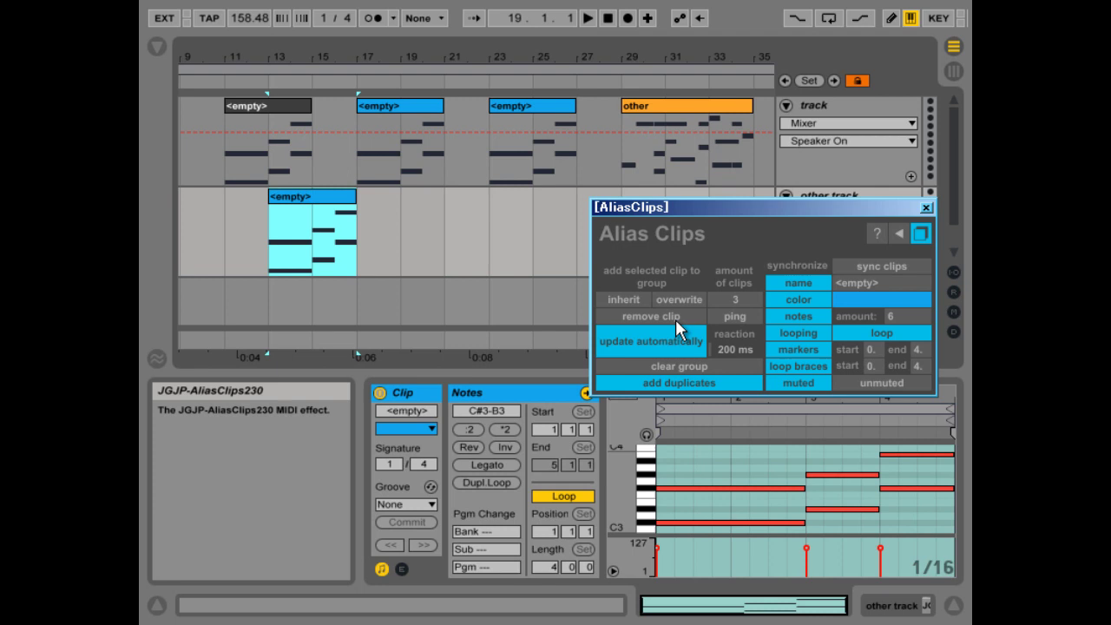
# Step: Duplicate the bar-13 clip twice so copies fill bars 17–21 and 21–25
pyautogui.click(322, 202)
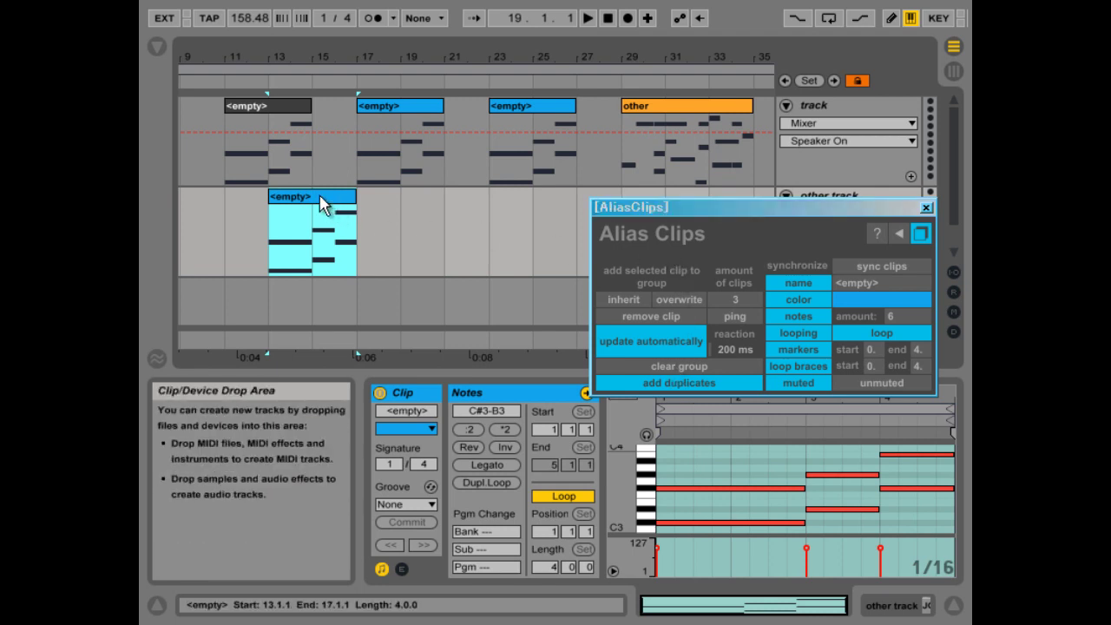
pyautogui.hotkey('ctrl', 'd')
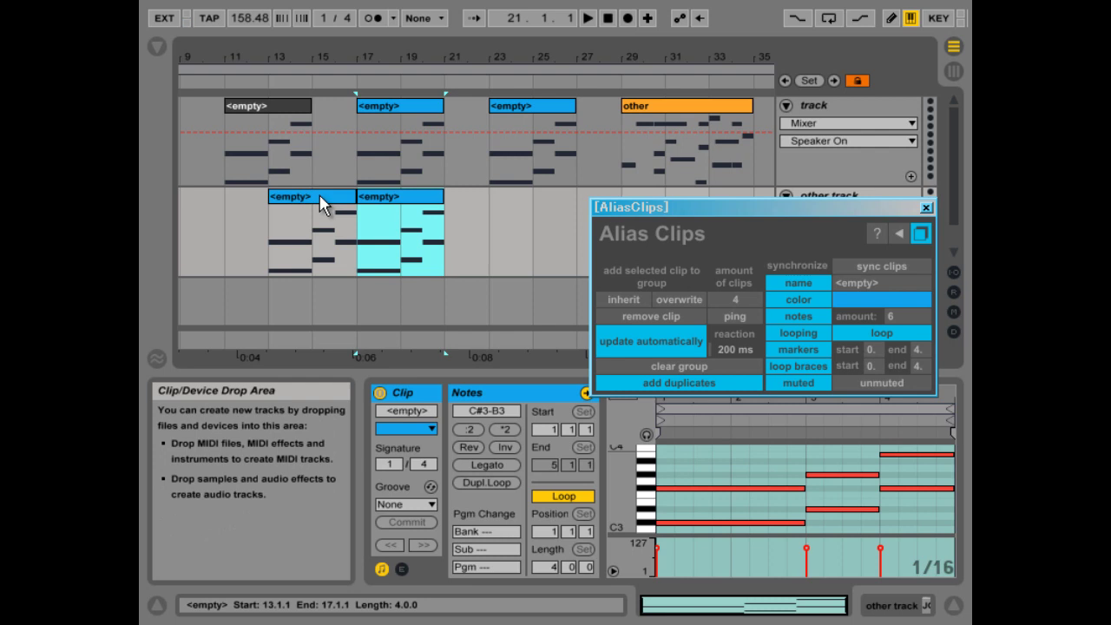
pyautogui.hotkey('ctrl', 'd')
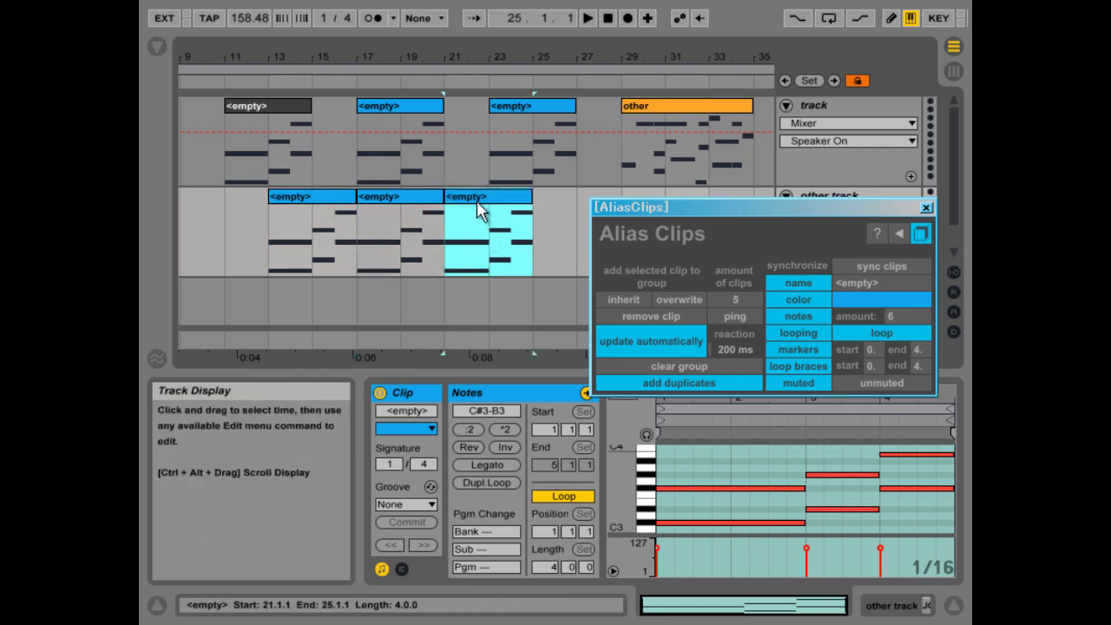
# Step: Transpose two notes up three semitones and back down to C#3–F#3 to test syncing
pyautogui.moveTo(660, 482); pyautogui.dragTo(748, 528)
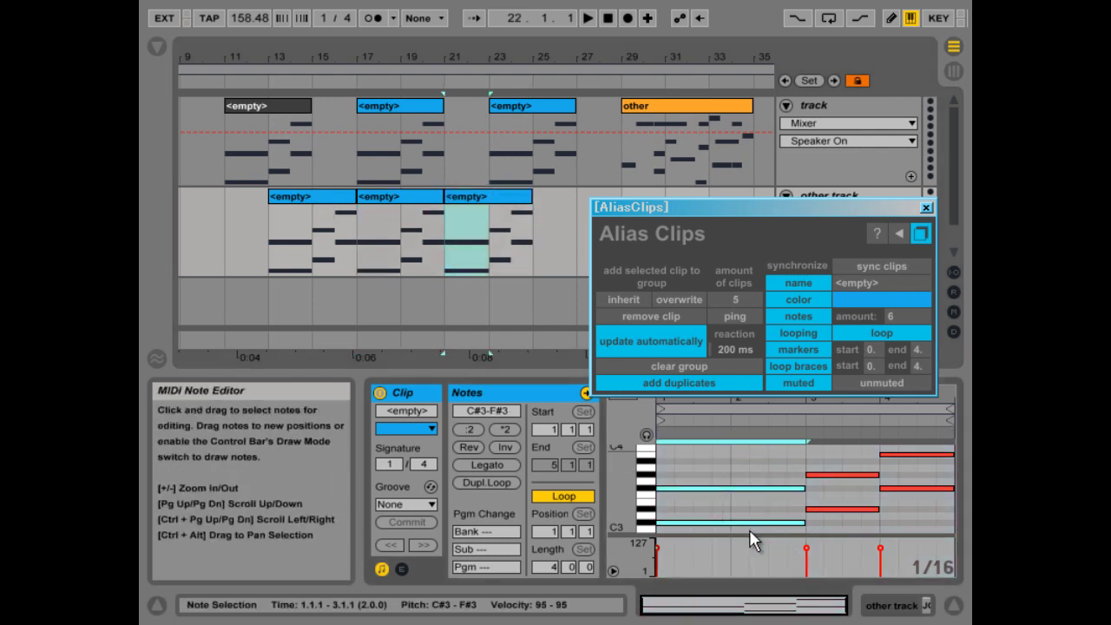
pyautogui.press('Up')
pyautogui.press('Up')
pyautogui.press('Up')
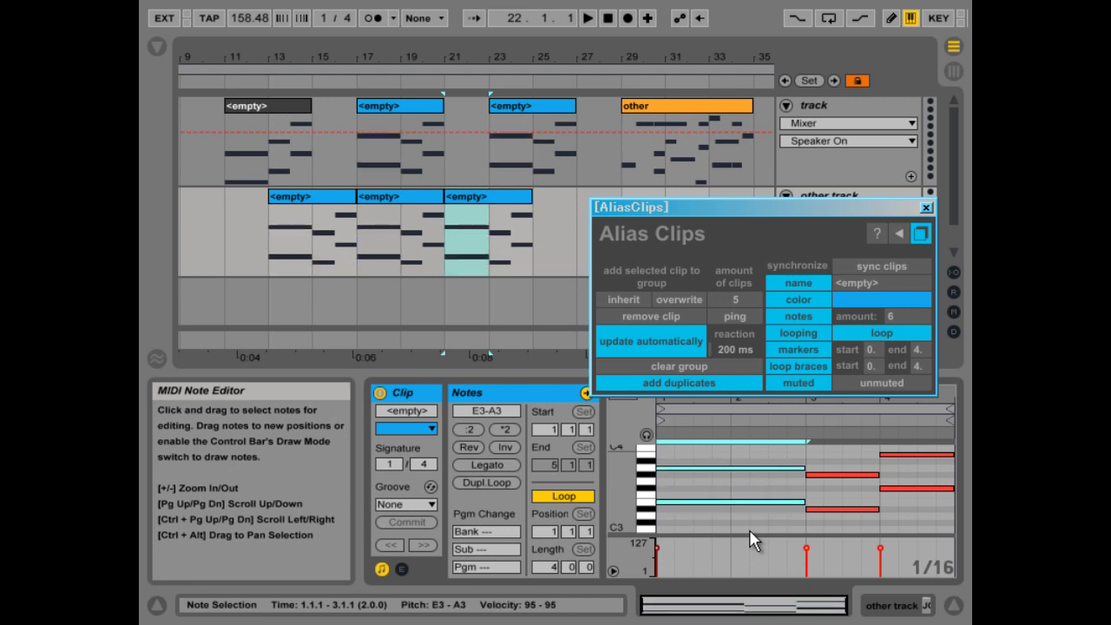
pyautogui.press('Down')
pyautogui.press('Down')
pyautogui.press('Down')
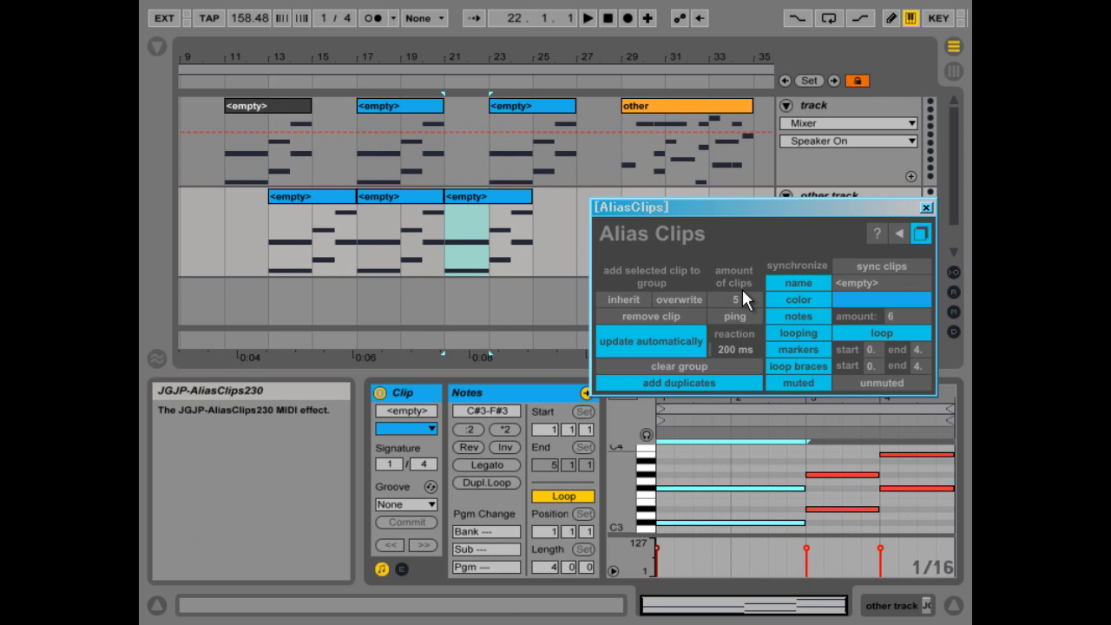
# Step: Paste a linked clip copy, place it at bars 25–29, and copy it to bars 31–35
pyautogui.click(521, 198)
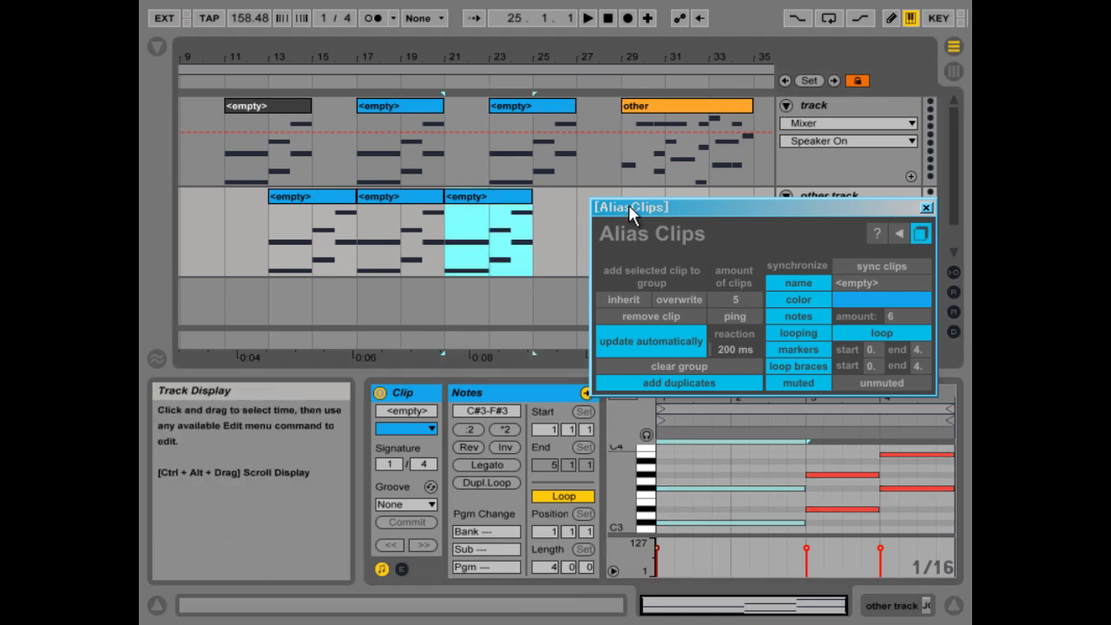
pyautogui.moveTo(629, 205); pyautogui.dragTo(596, 289)
pyautogui.click(496, 249)
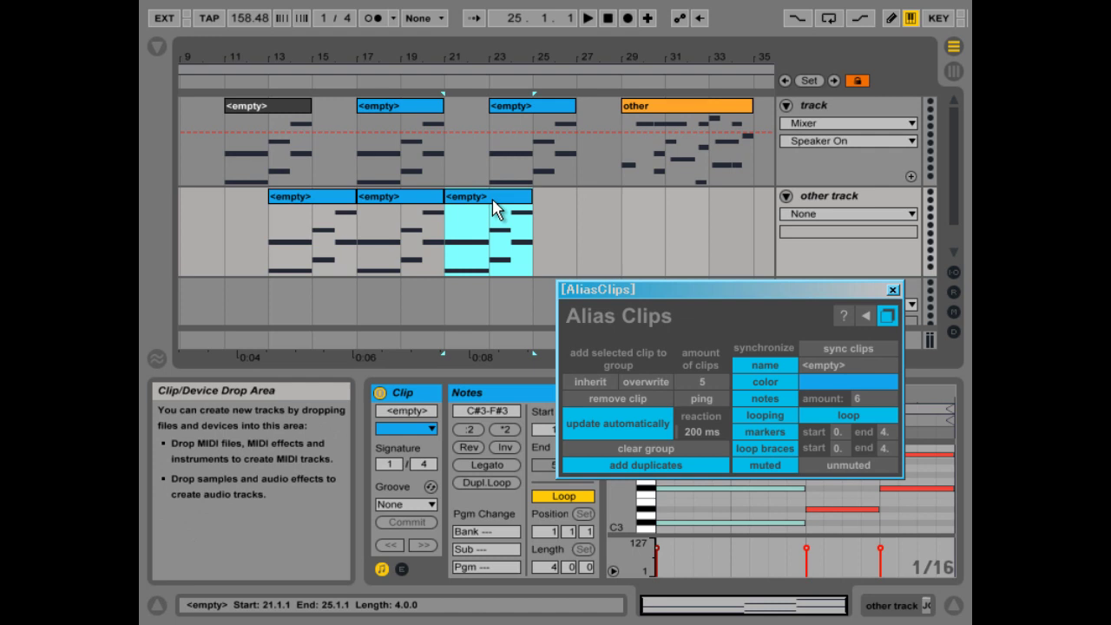
pyautogui.click(573, 227)
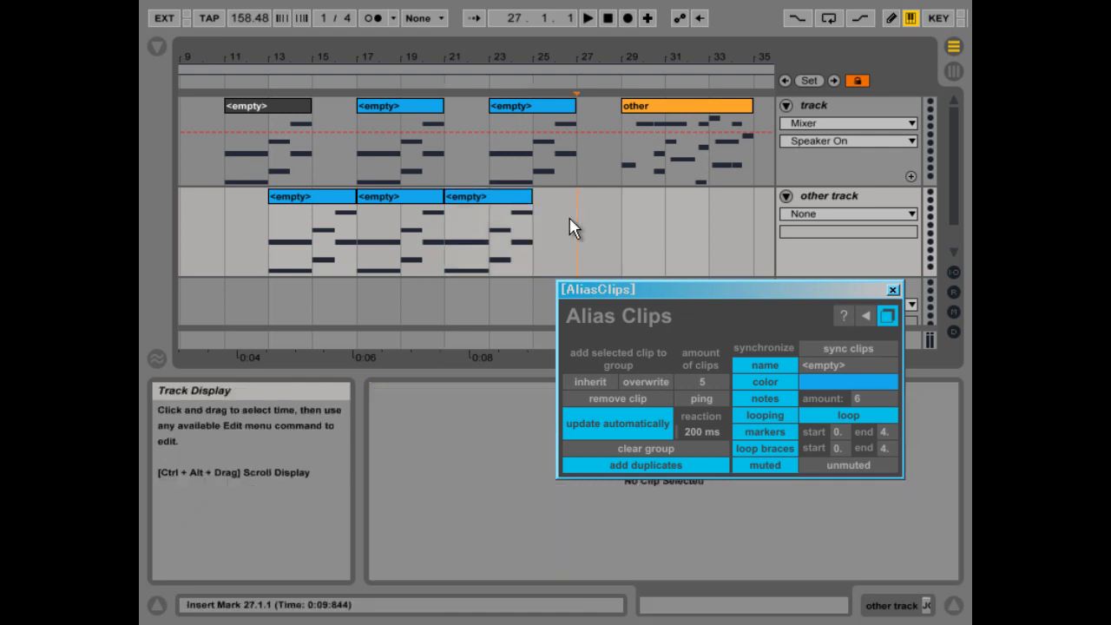
pyautogui.hotkey('ctrl', 'v')
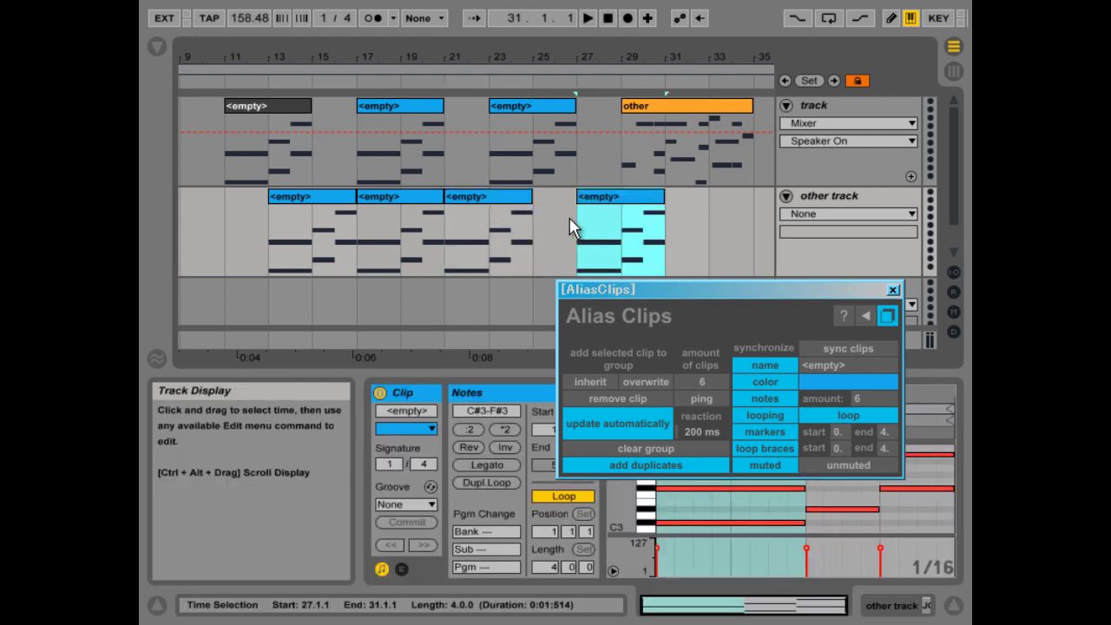
pyautogui.moveTo(607, 202); pyautogui.dragTo(584, 213)
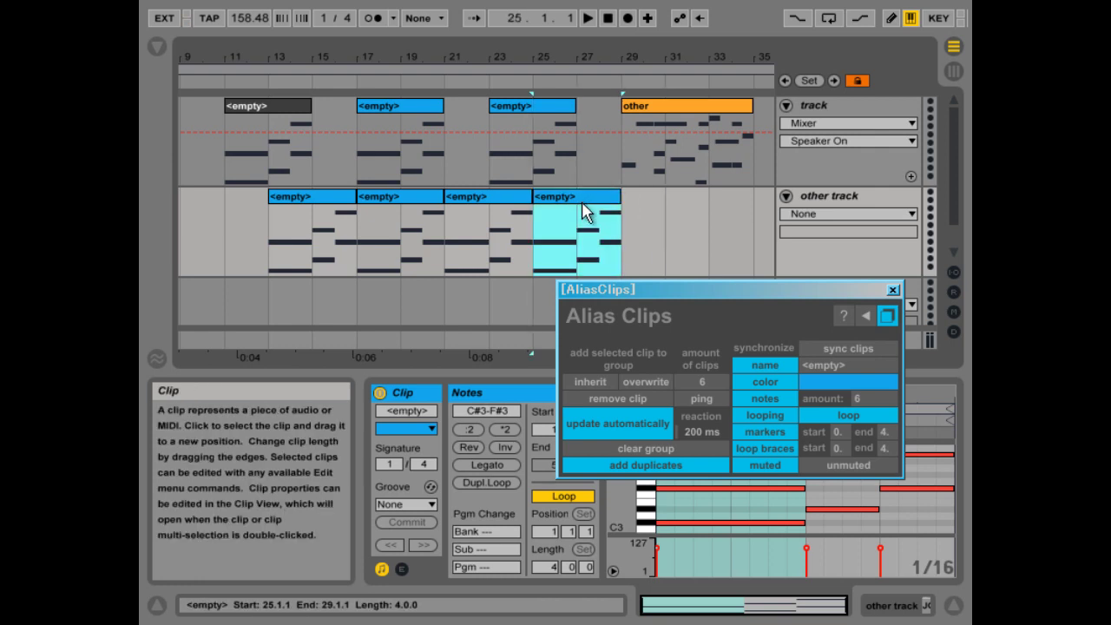
pyautogui.moveTo(584, 213); pyautogui.dragTo(700, 218)
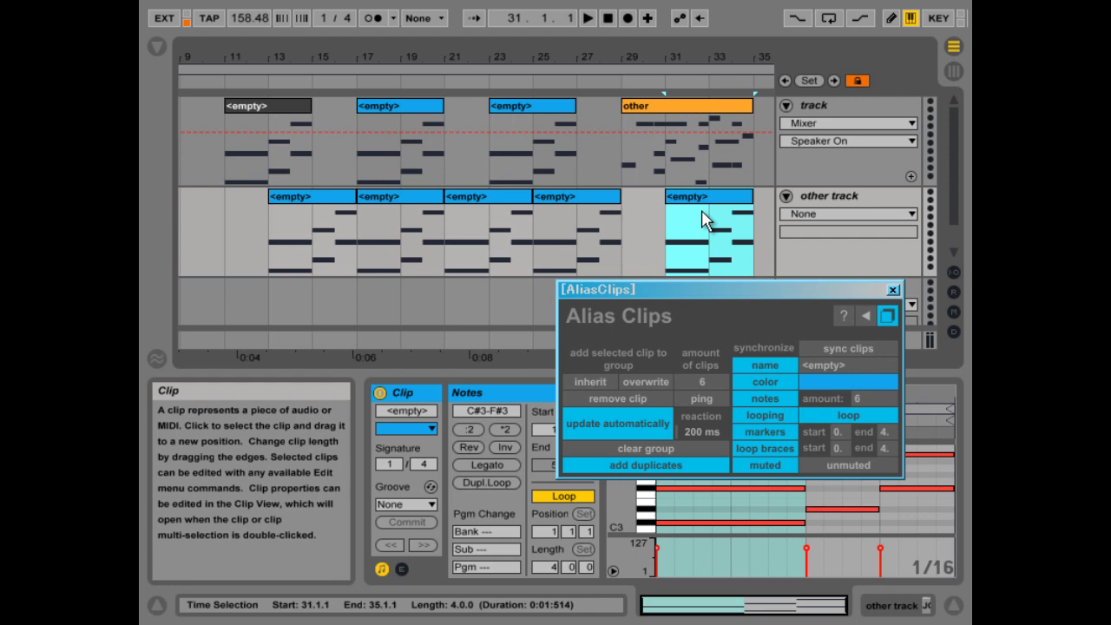
# Step: Recolour the grouped clips yellow
pyautogui.rightClick(695, 221)
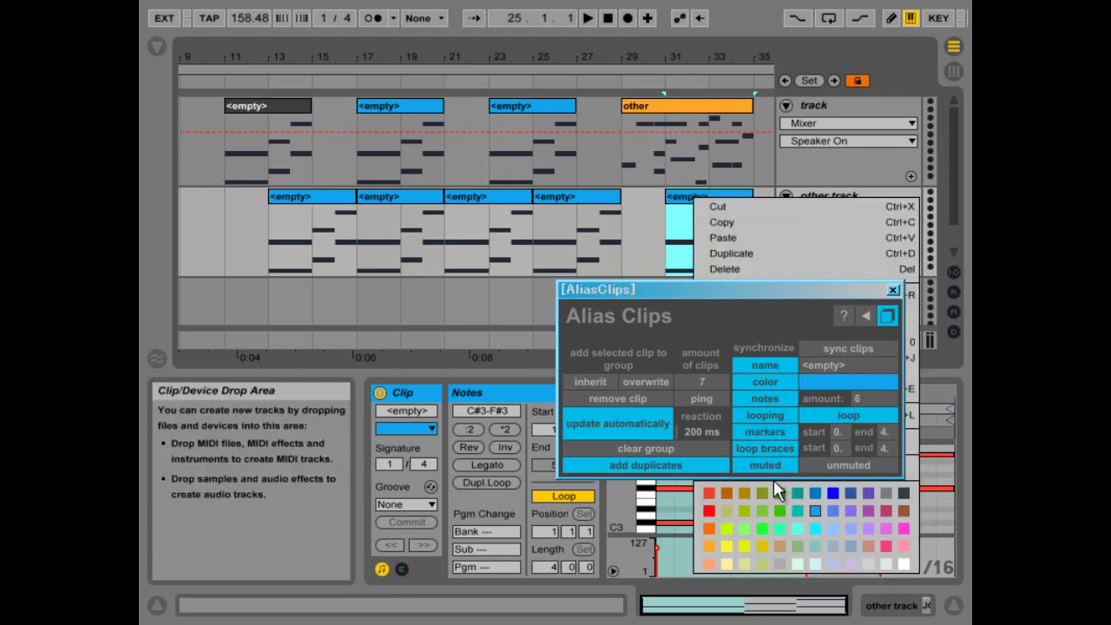
pyautogui.click(712, 543)
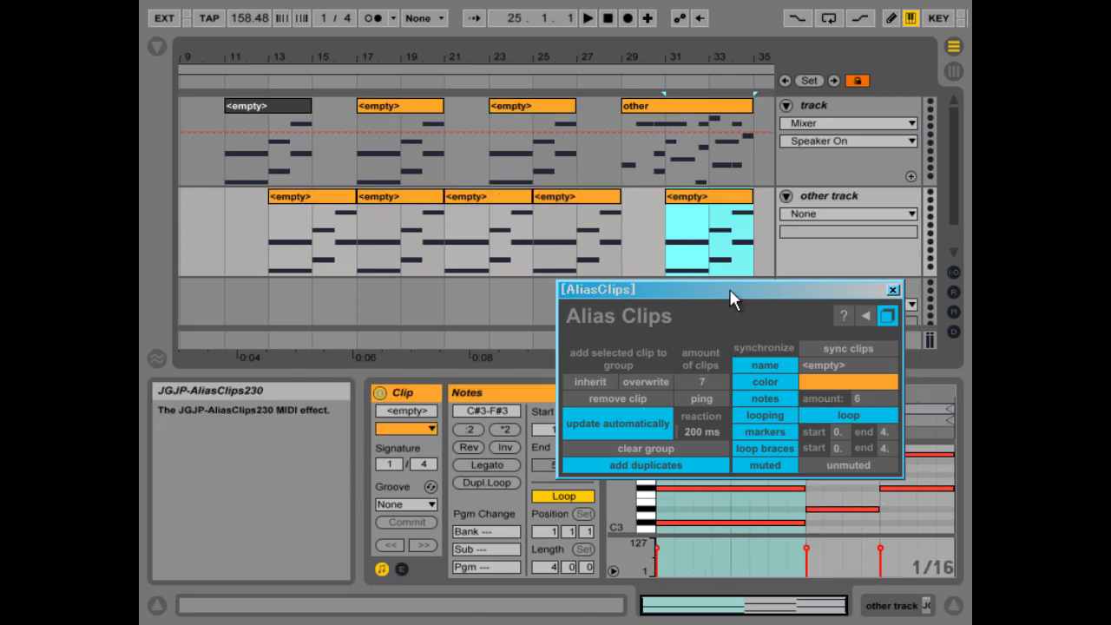
pyautogui.rightClick(714, 207)
pyautogui.click(740, 546)
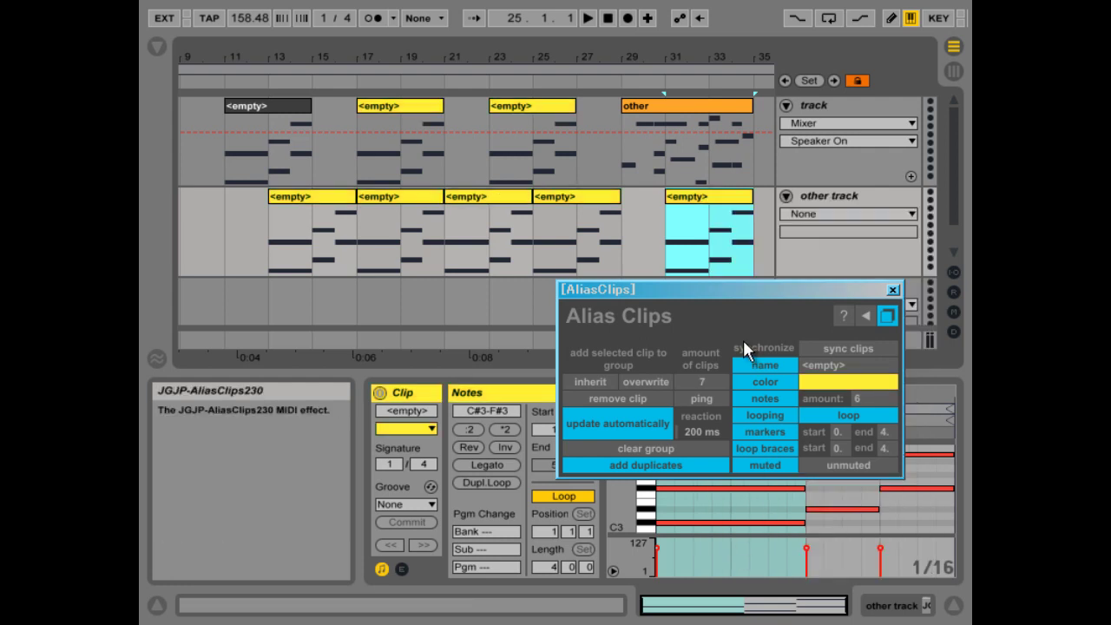
# Step: Rename the clip to 'name' and switch on ping so the group's clips flash
pyautogui.moveTo(730, 292); pyautogui.dragTo(757, 186)
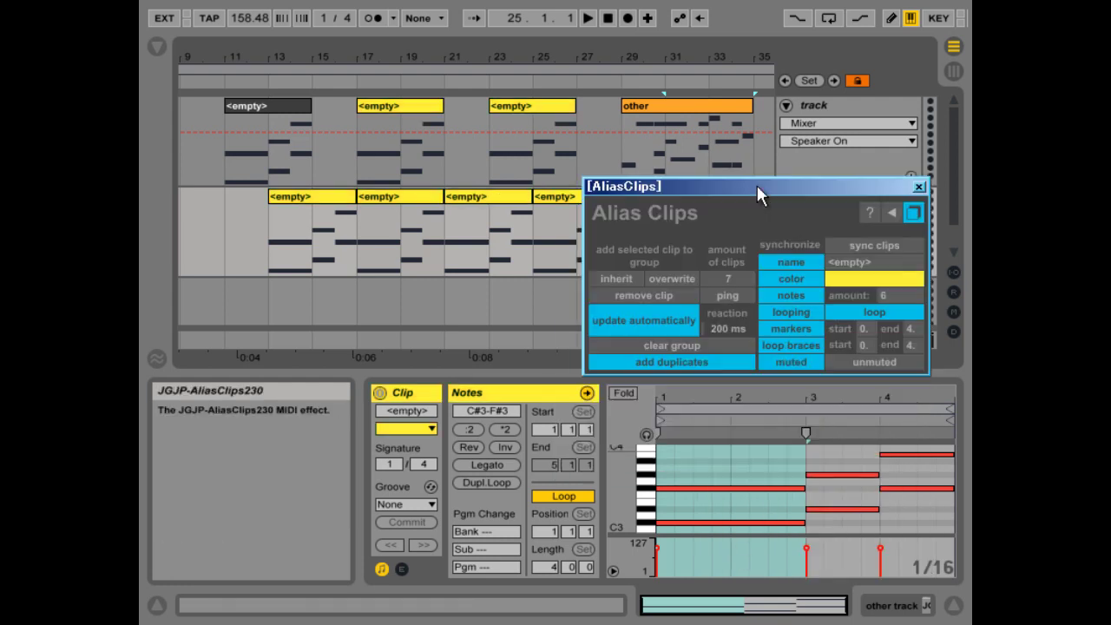
pyautogui.click(408, 411)
pyautogui.write('r')
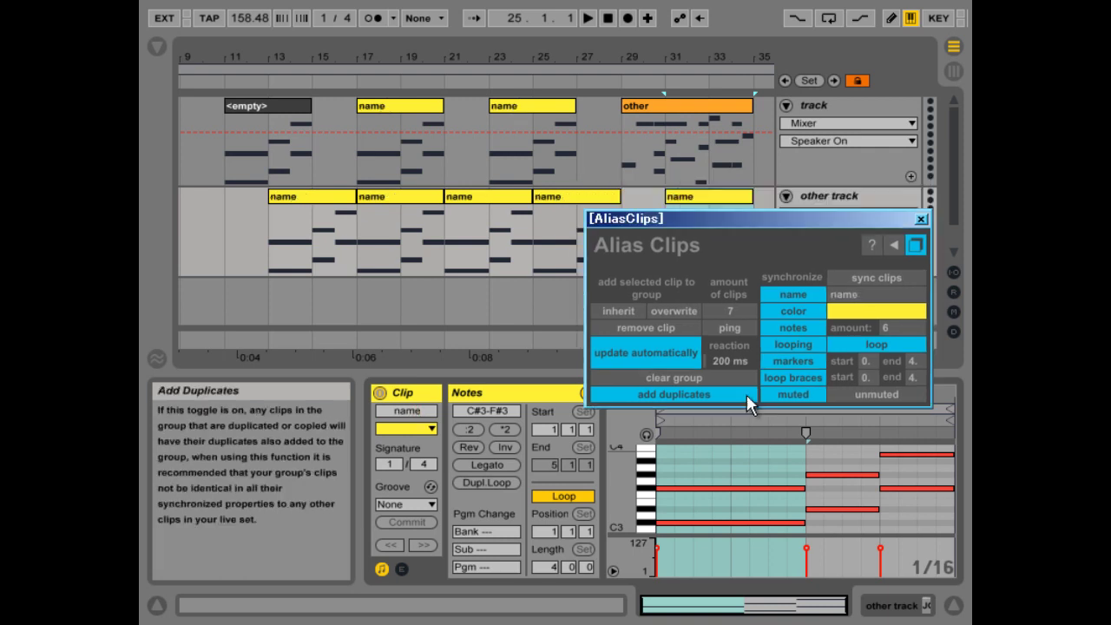
pyautogui.click(727, 328)
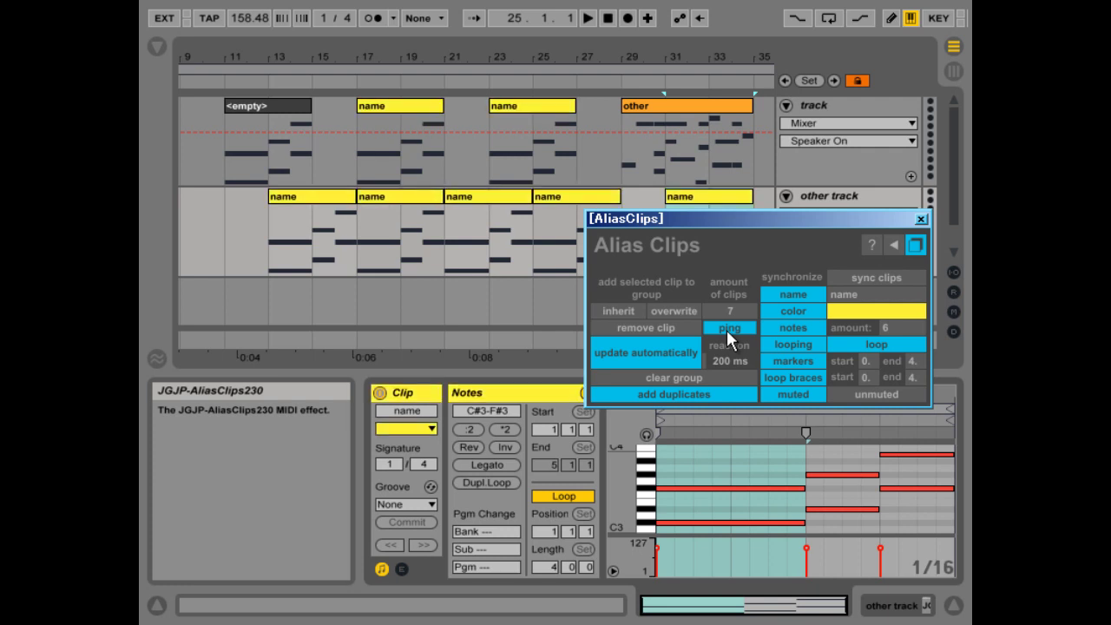
# Step: Select the clips at bars 21 and 25 and ping the group to flash its members
pyautogui.click(486, 196)
pyautogui.moveTo(493, 69)
pyautogui.mouseDown()
pyautogui.moveTo(496, 52)
pyautogui.moveTo(498, 66)
pyautogui.mouseUp()
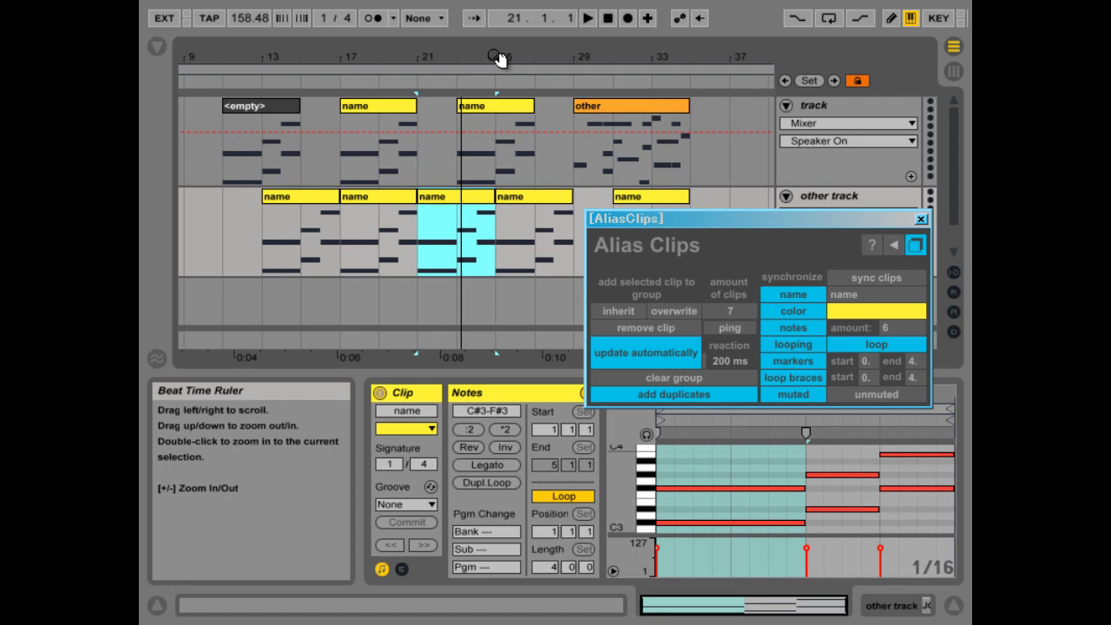
pyautogui.click(742, 327)
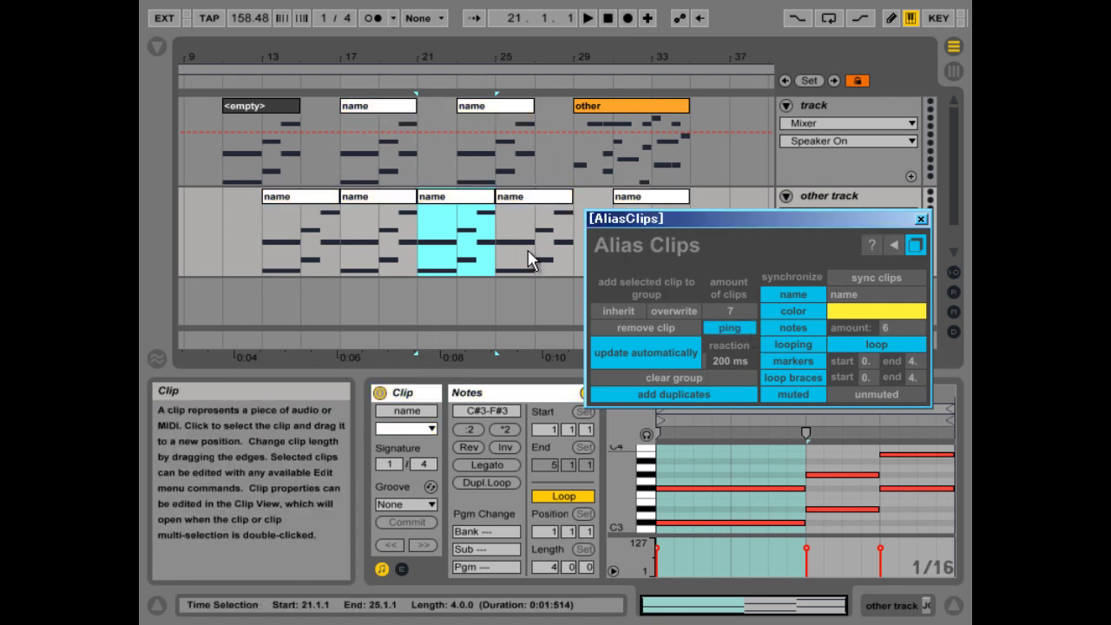
pyautogui.click(540, 205)
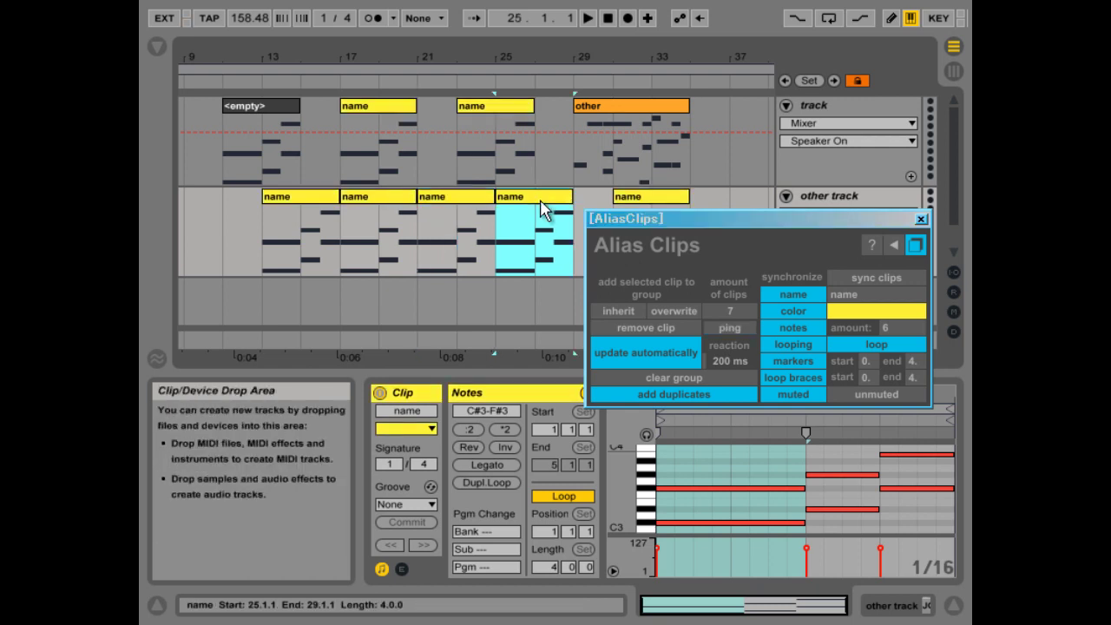
pyautogui.click(728, 326)
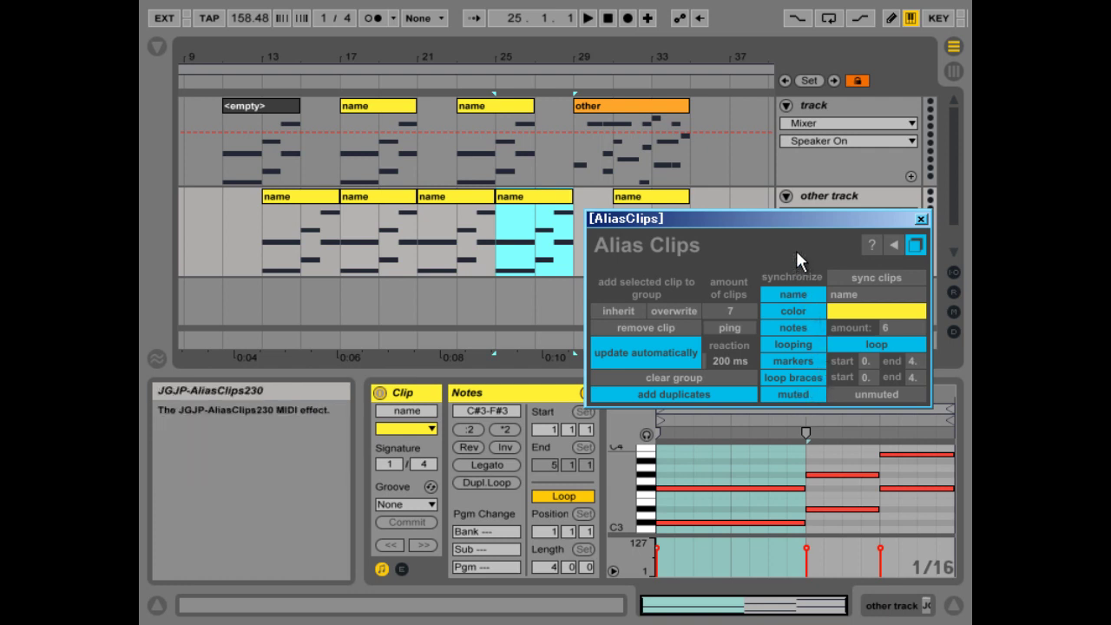
# Step: Turn off name syncing and give the clips individual names 1, 2 and 3
pyautogui.click(787, 293)
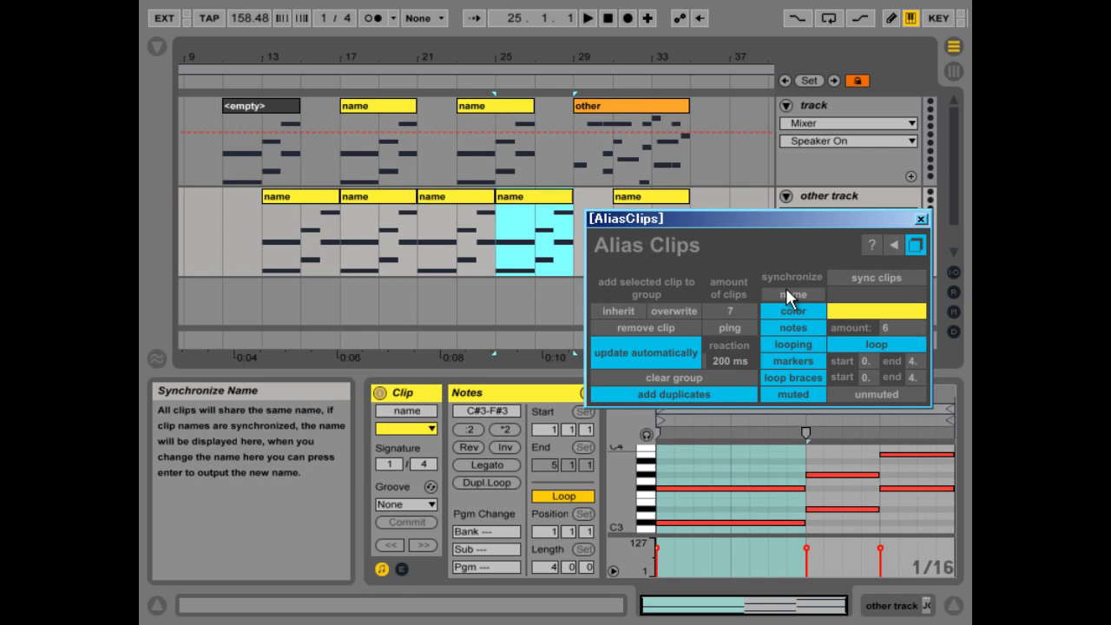
pyautogui.click(414, 411)
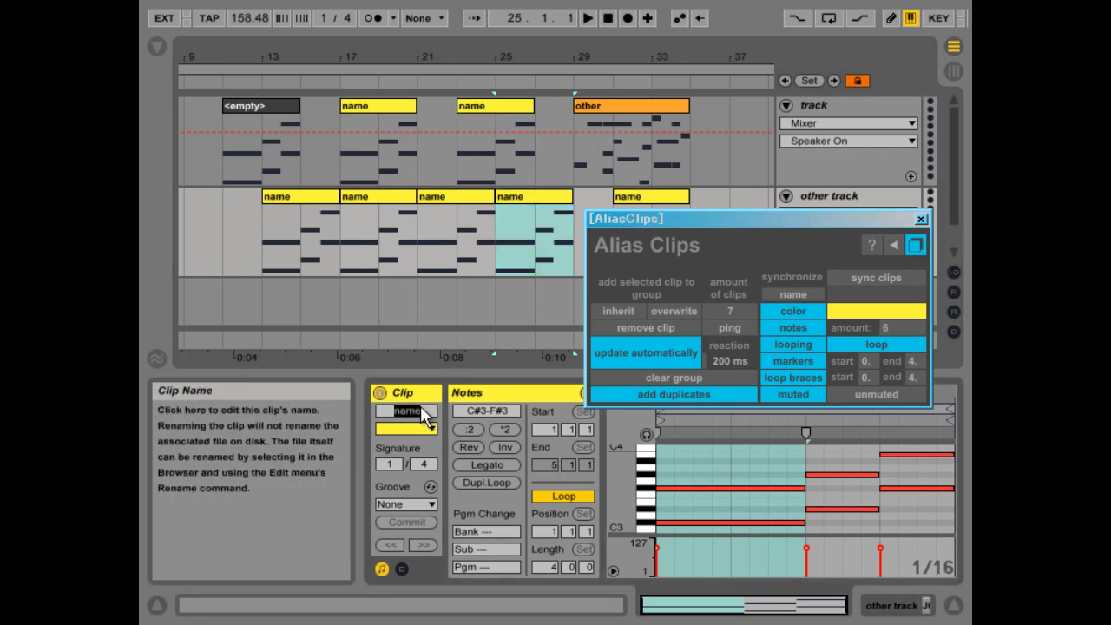
pyautogui.write('1')
pyautogui.press('Return')
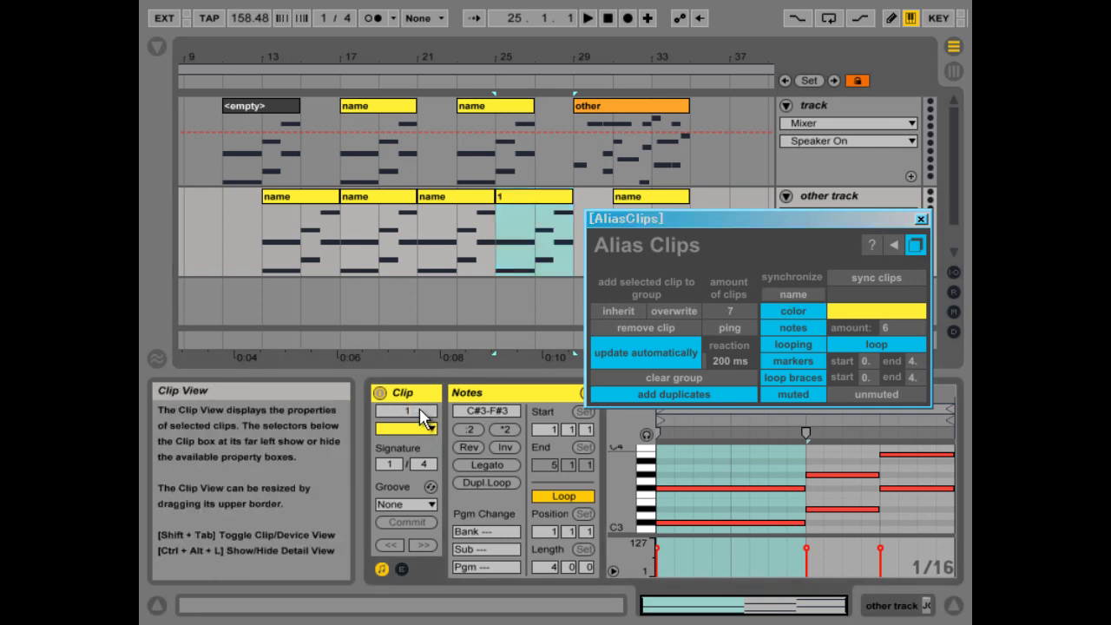
pyautogui.click(483, 200)
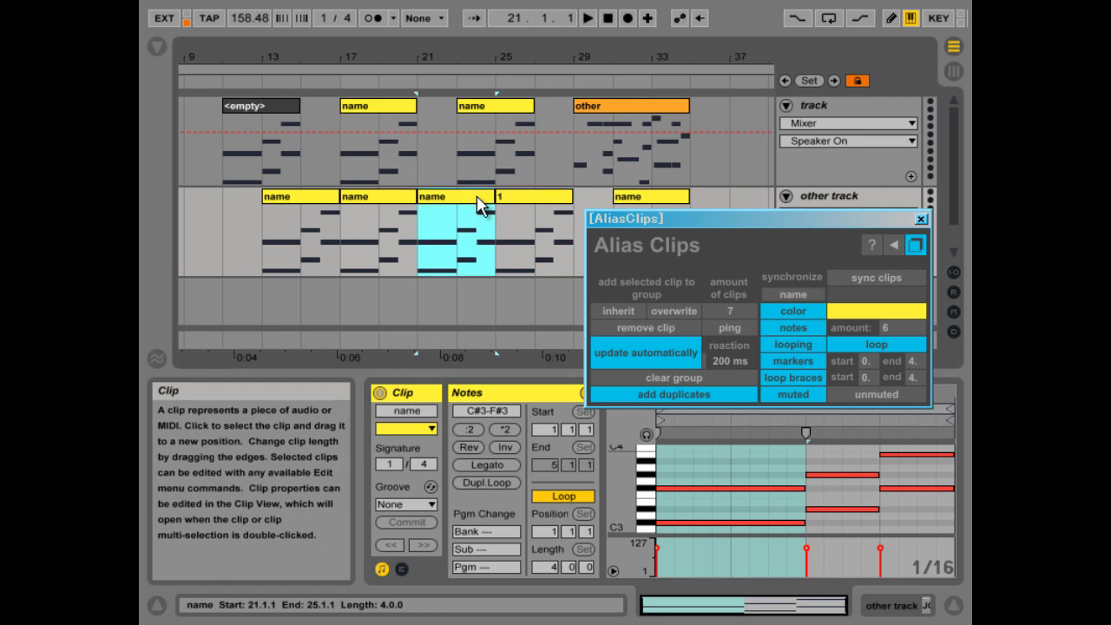
pyautogui.click(430, 412)
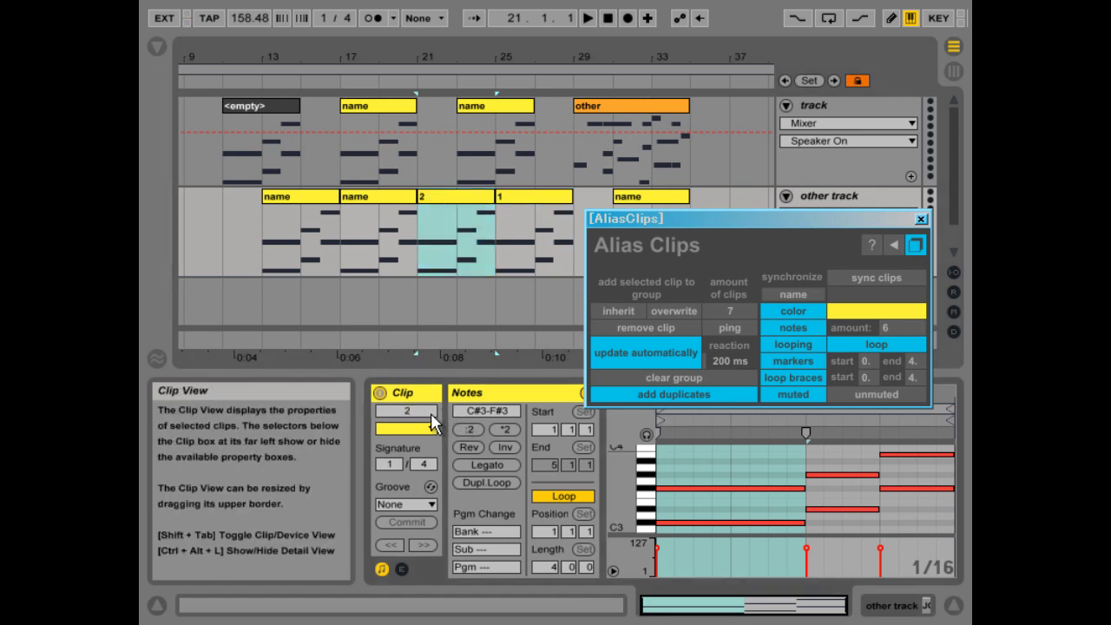
pyautogui.click(379, 196)
pyautogui.click(421, 413)
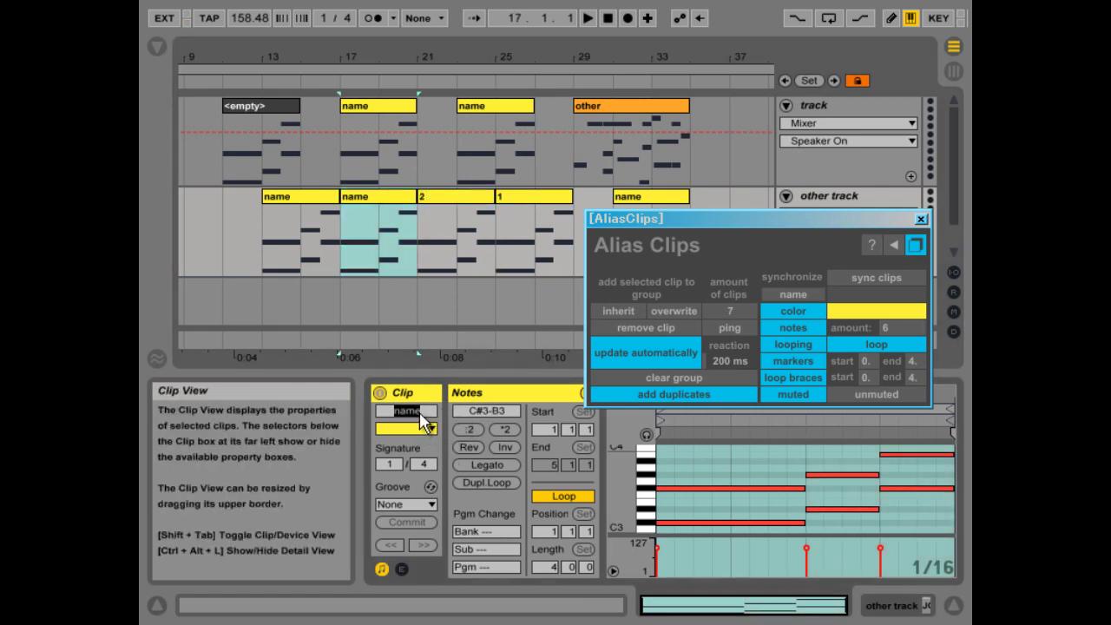
pyautogui.write('3')
pyautogui.press('Return')
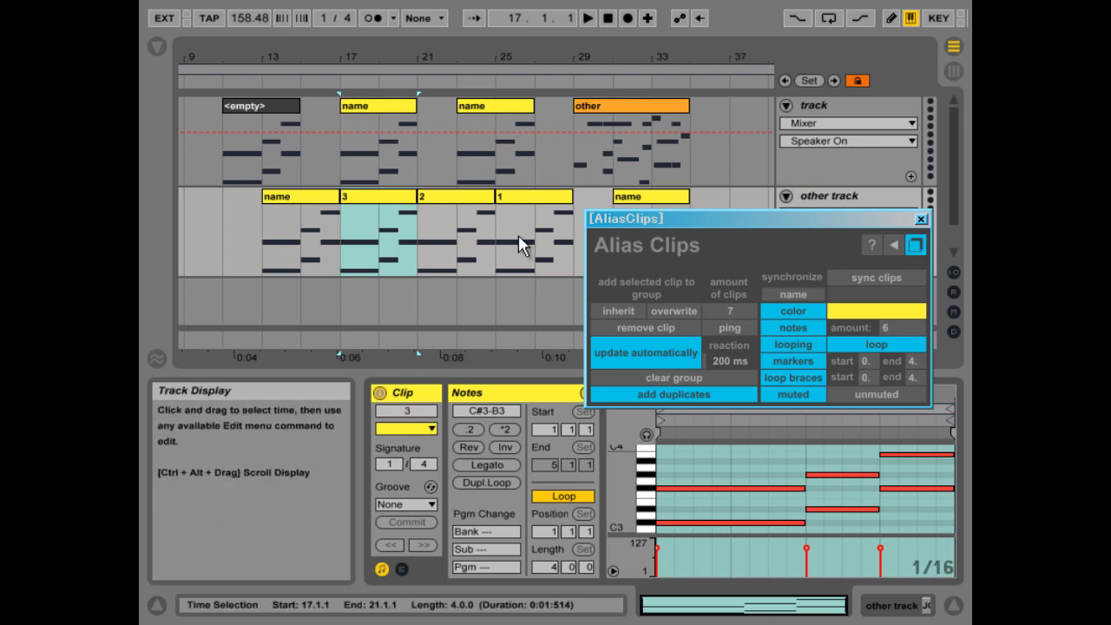
# Step: Re-enable name syncing and rename a clip to 'other' so the whole group follows
pyautogui.click(806, 296)
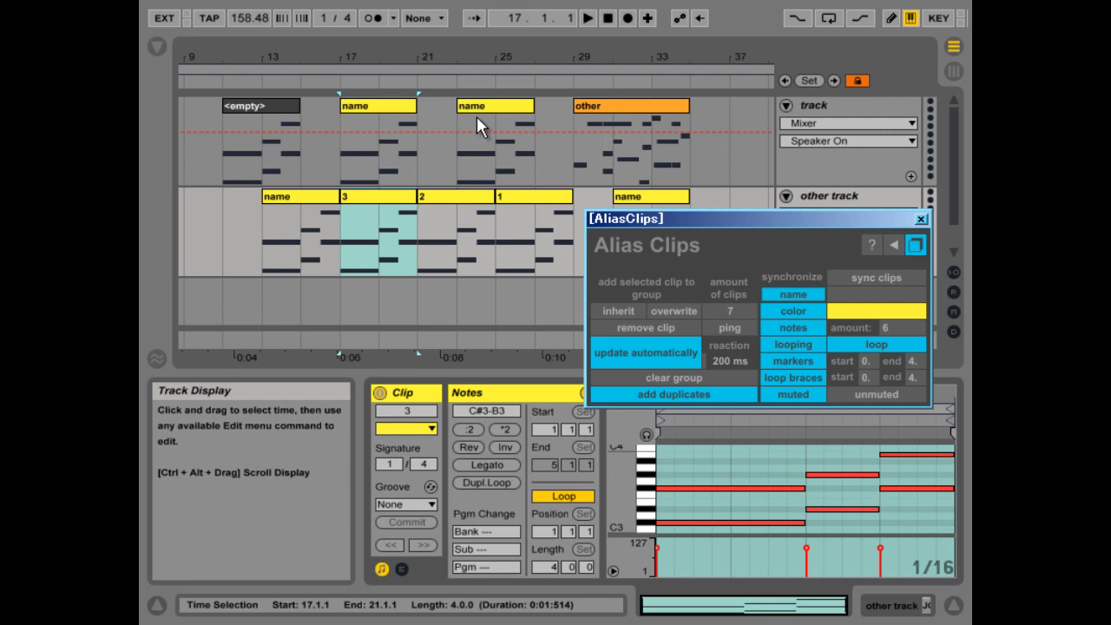
pyautogui.click(416, 412)
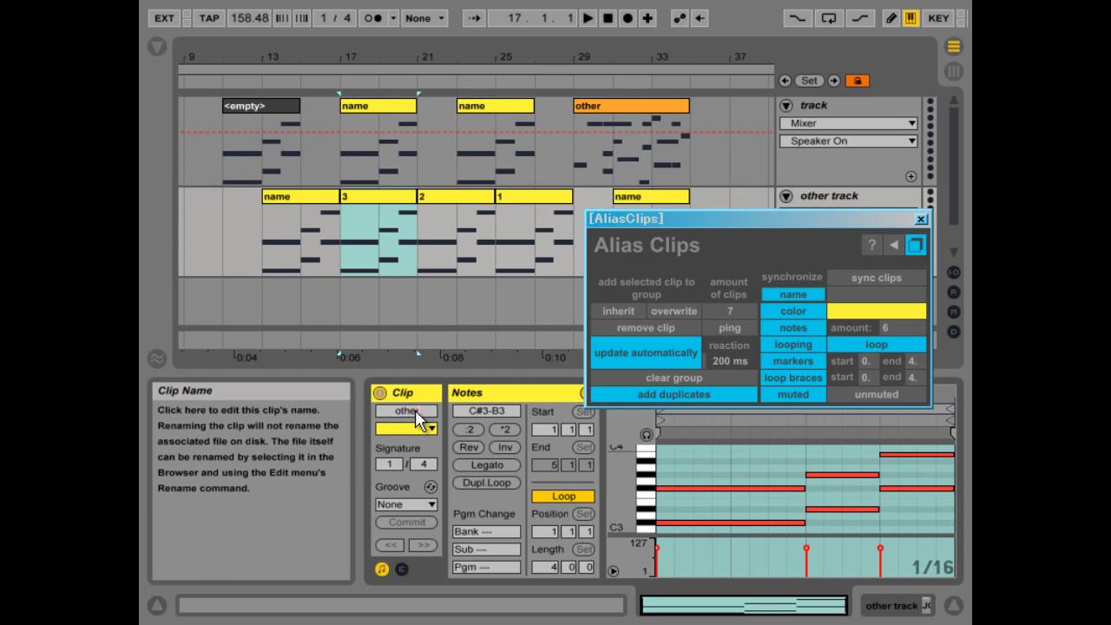
pyautogui.press('Return')
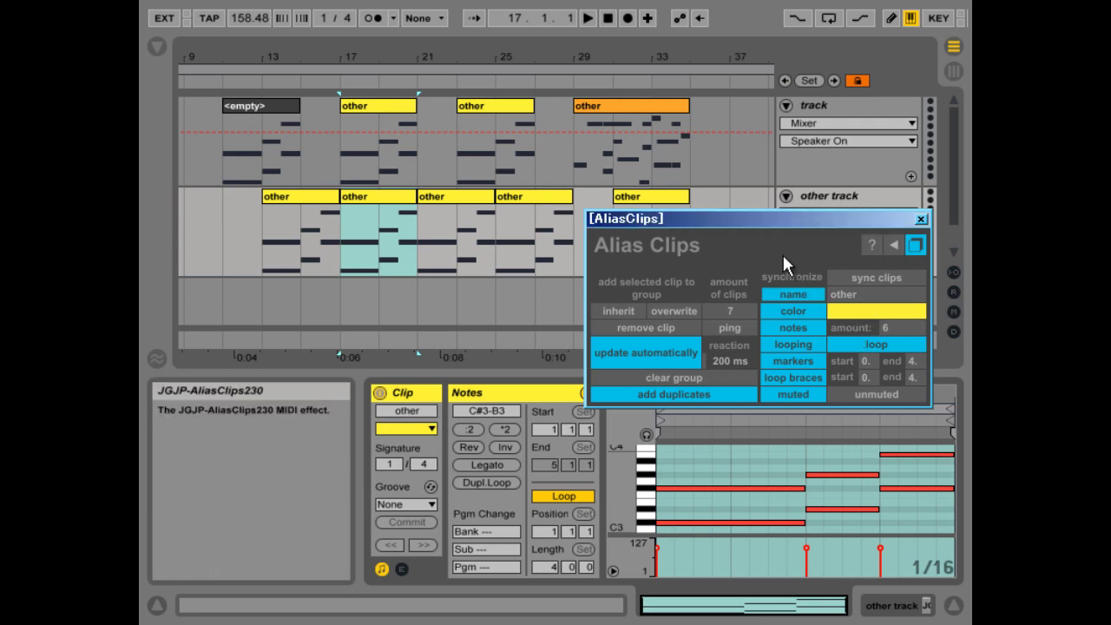
# Step: With name syncing off, rename the clips individually to 1, 2 and 3
pyautogui.click(797, 294)
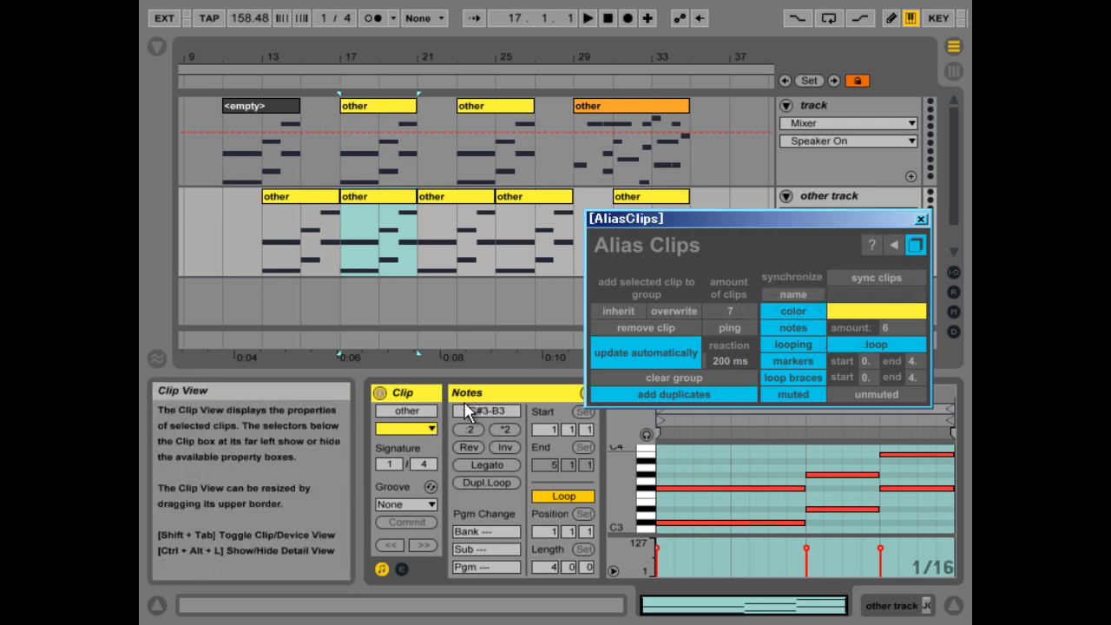
pyautogui.click(413, 411)
pyautogui.write('1')
pyautogui.press('Return')
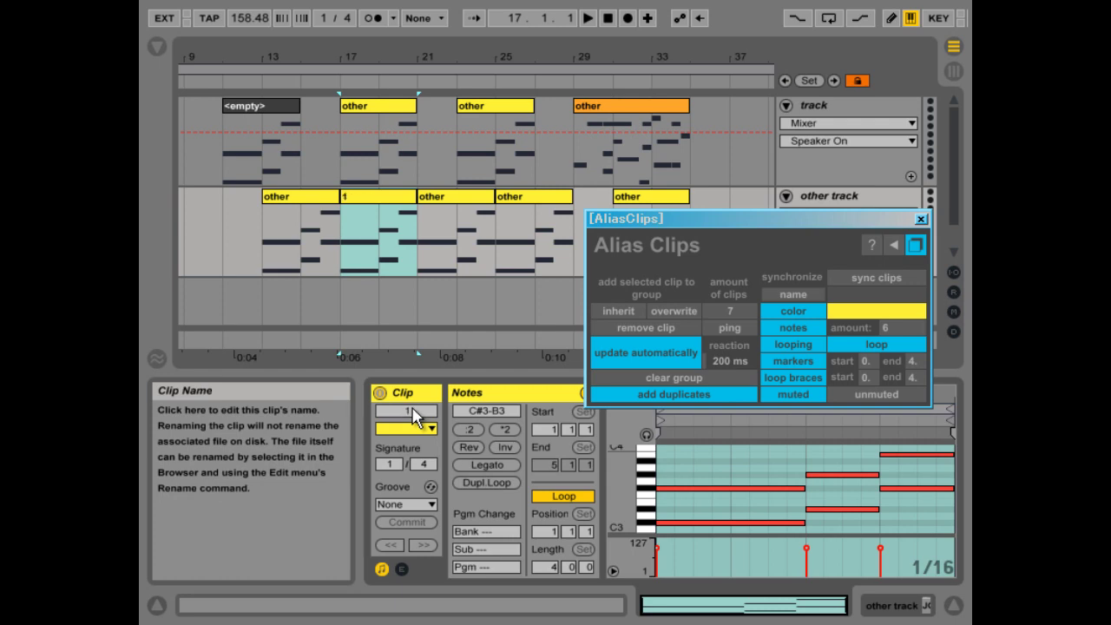
pyautogui.click(469, 213)
pyautogui.click(421, 411)
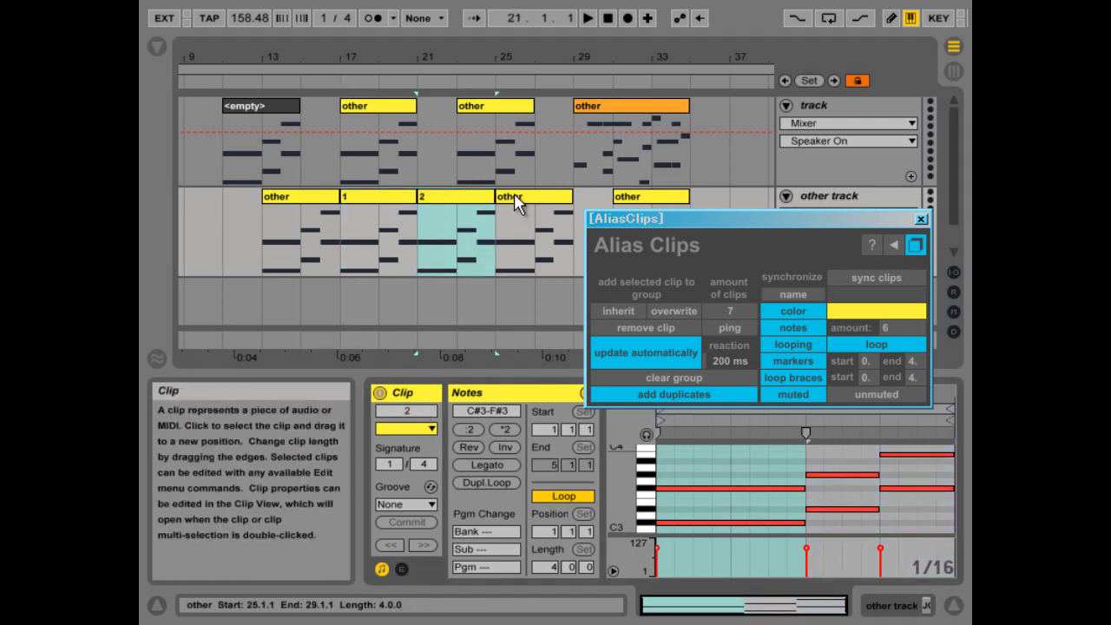
pyautogui.click(519, 201)
pyautogui.click(410, 411)
pyautogui.write('3')
pyautogui.press('Return')
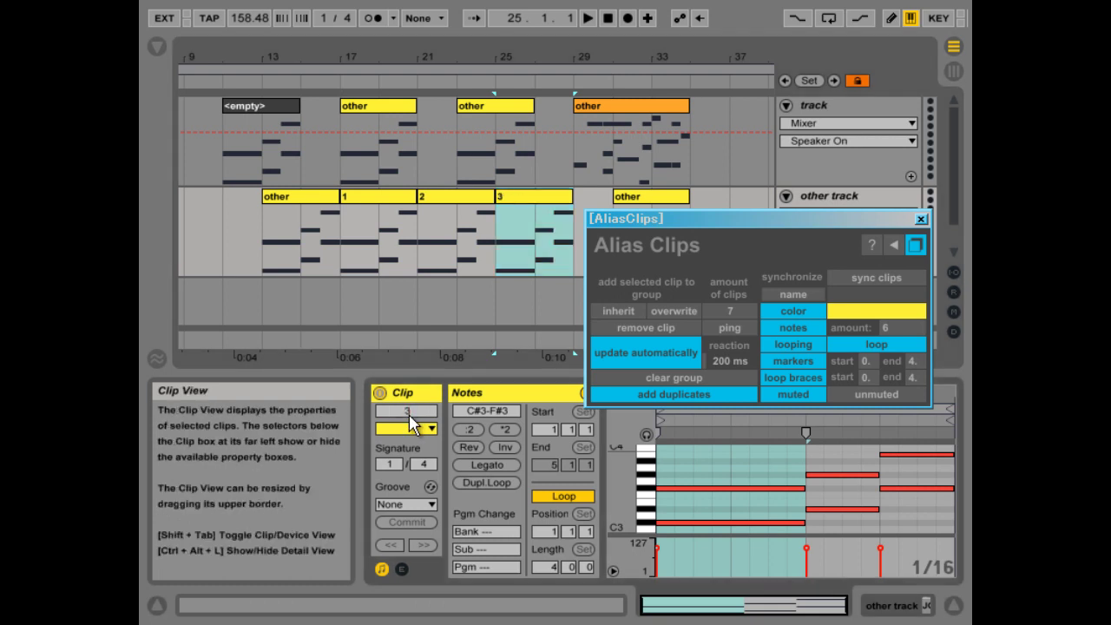
# Step: Turn name syncing back on, sync clips, and set the group's shared name to 'thing'
pyautogui.click(791, 293)
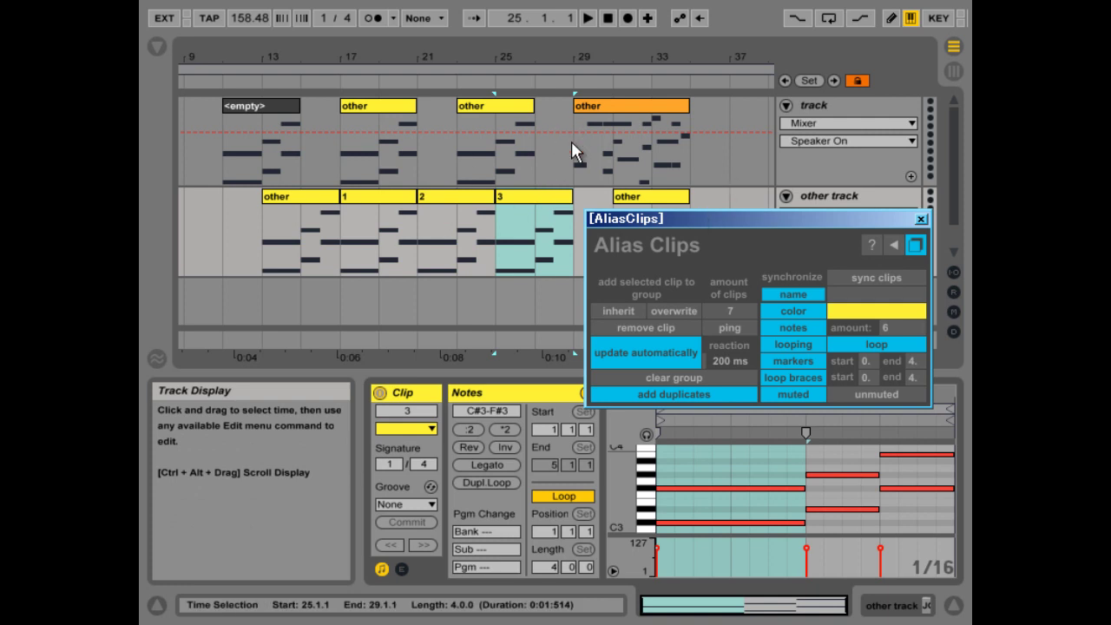
pyautogui.click(856, 276)
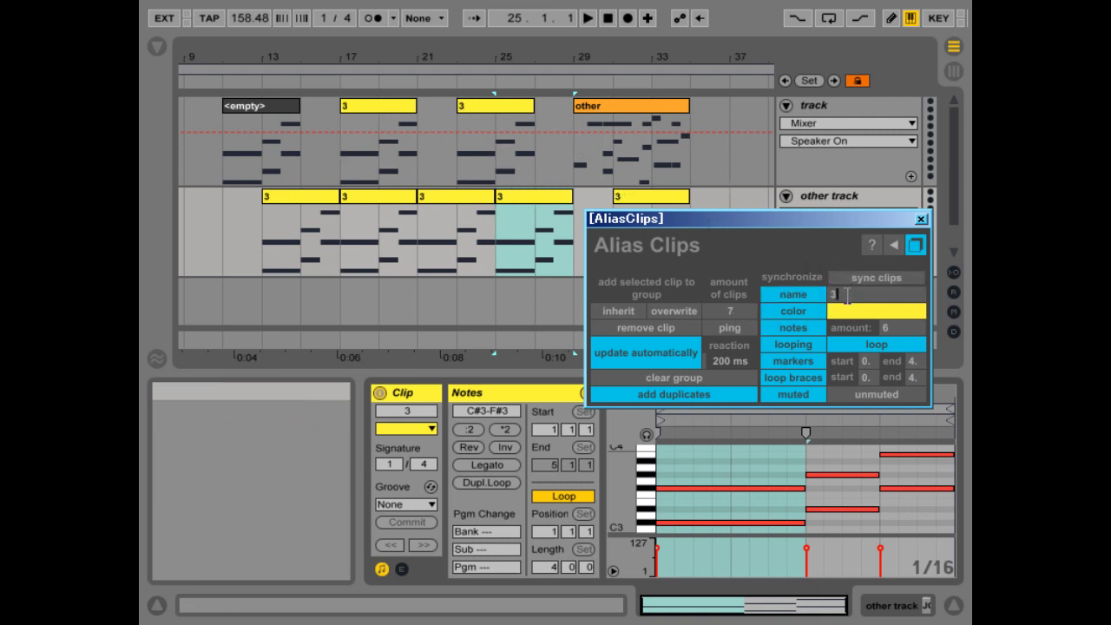
pyautogui.click(846, 295)
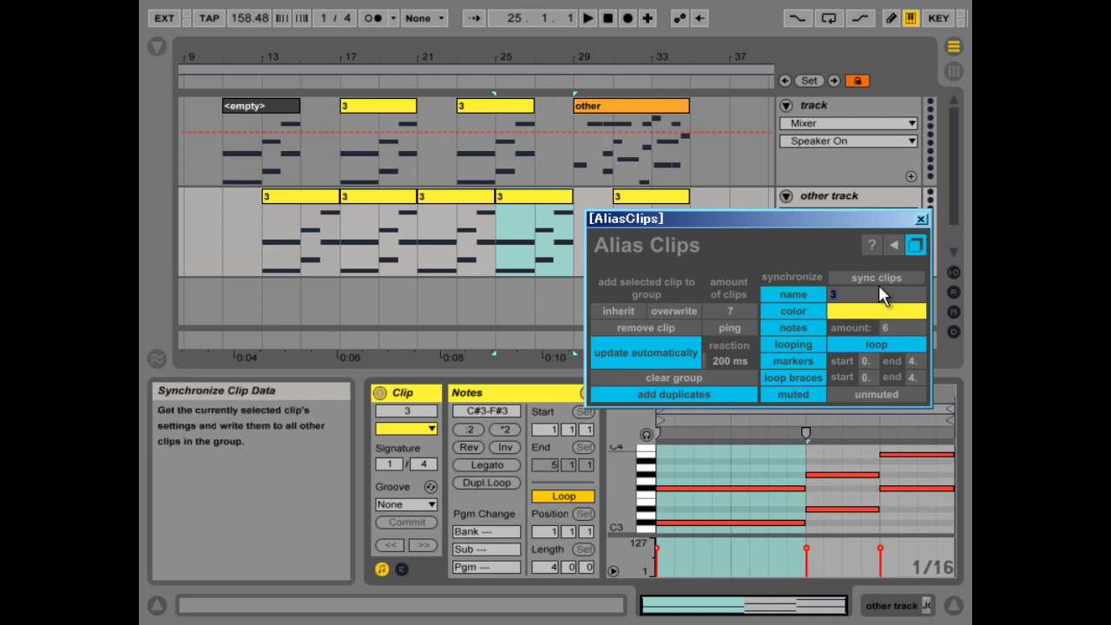
pyautogui.write('thing')
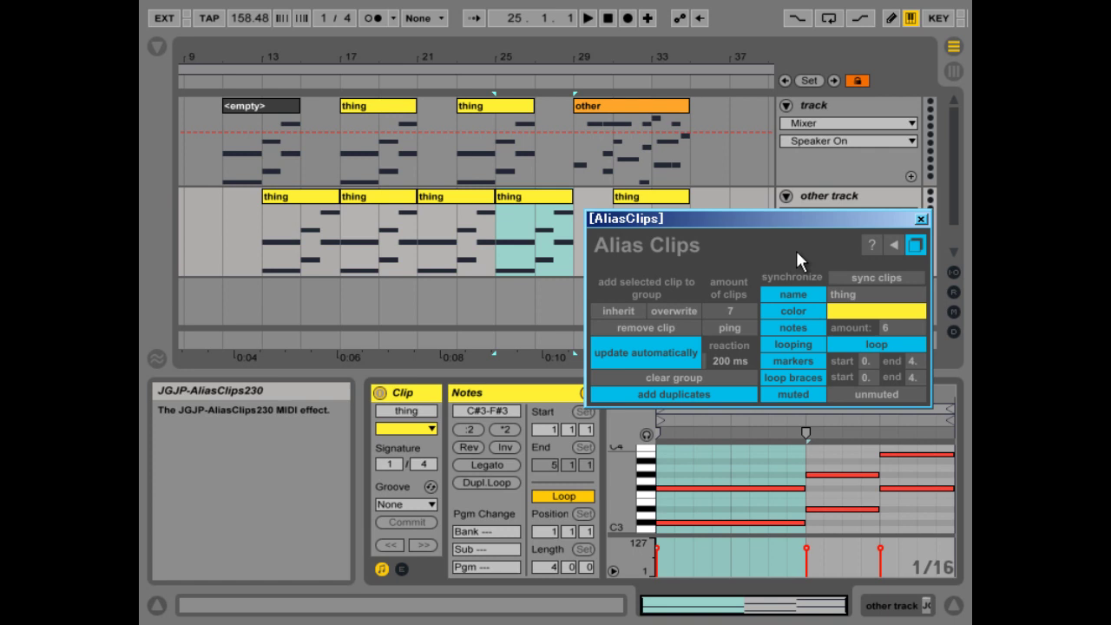
pyautogui.click(793, 309)
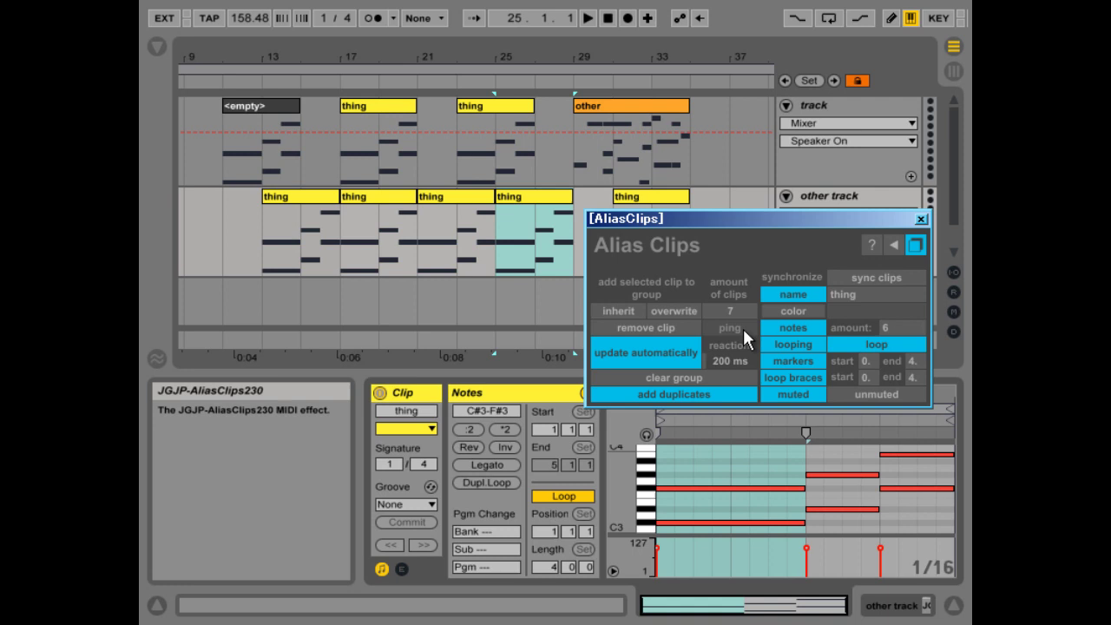
pyautogui.click(795, 311)
pyautogui.click(856, 282)
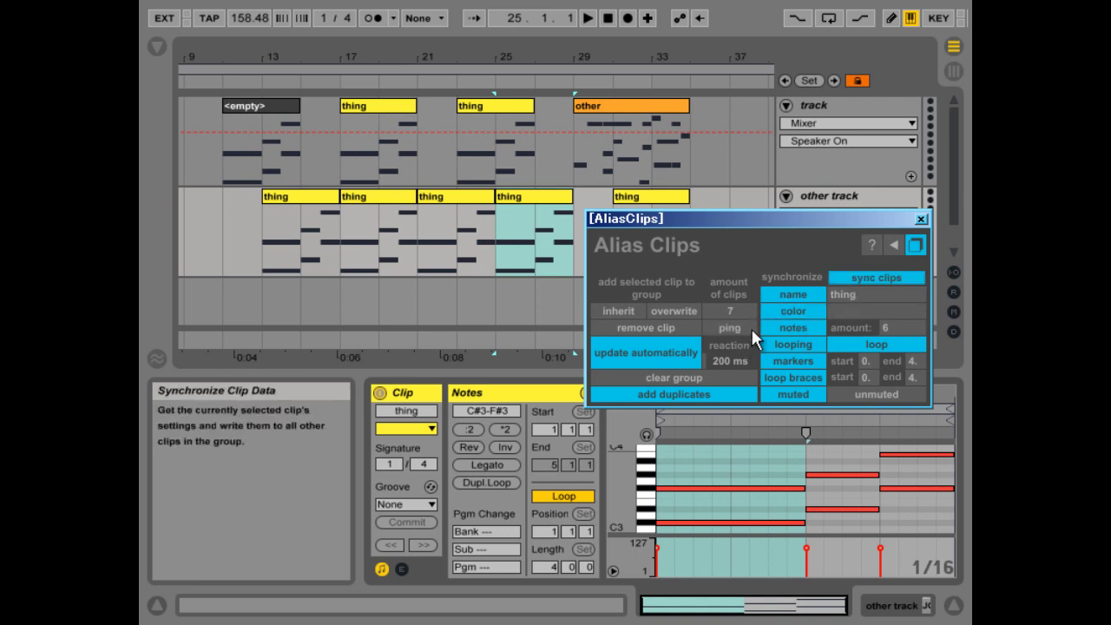
pyautogui.click(728, 328)
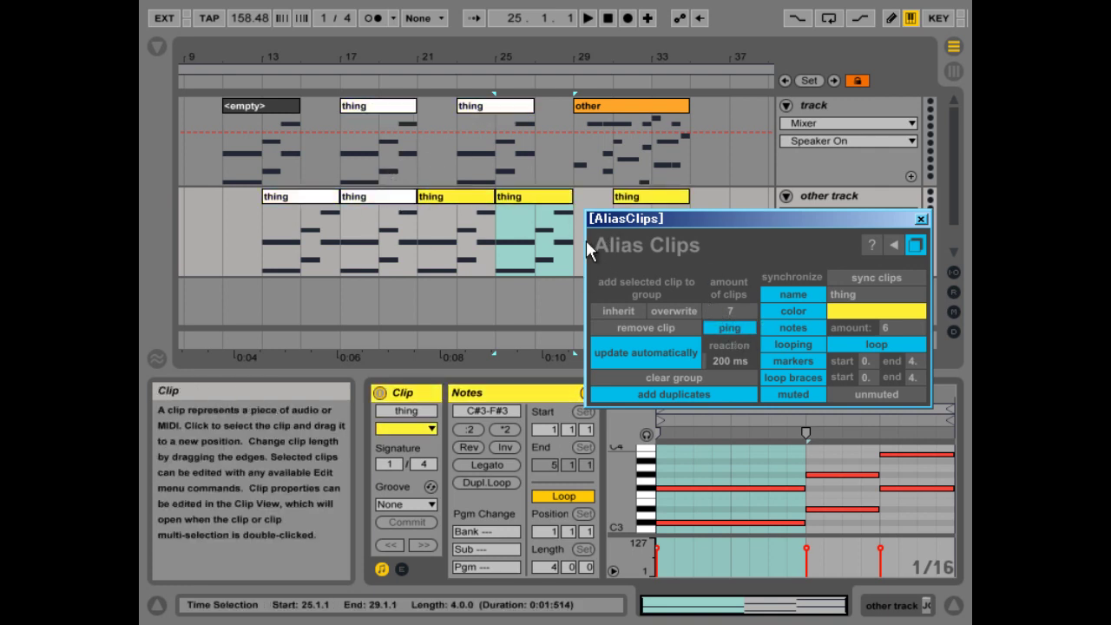
pyautogui.click(743, 323)
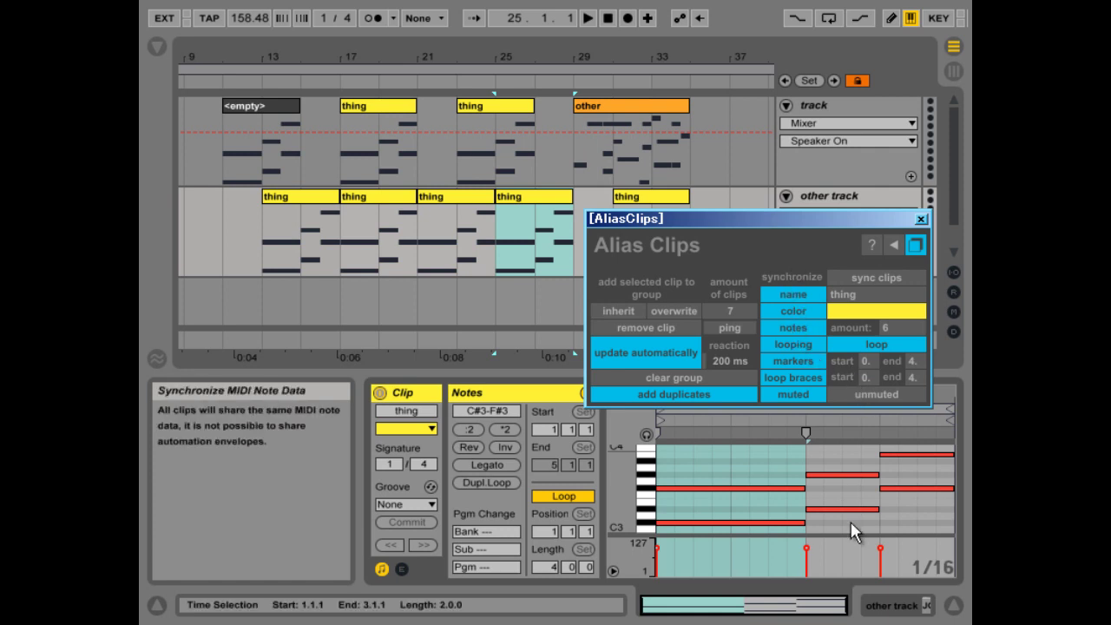
# Step: Transpose two low notes up three semitones, disable note sync, then lower them two semitones
pyautogui.moveTo(738, 478); pyautogui.dragTo(774, 526)
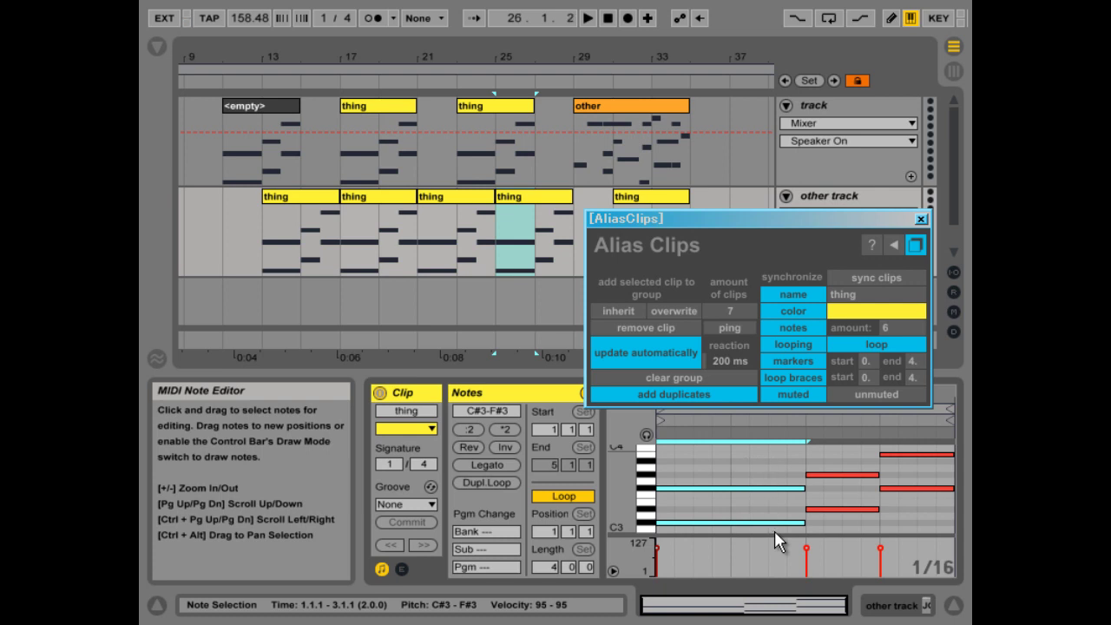
pyautogui.press('Up')
pyautogui.press('Up')
pyautogui.press('Up')
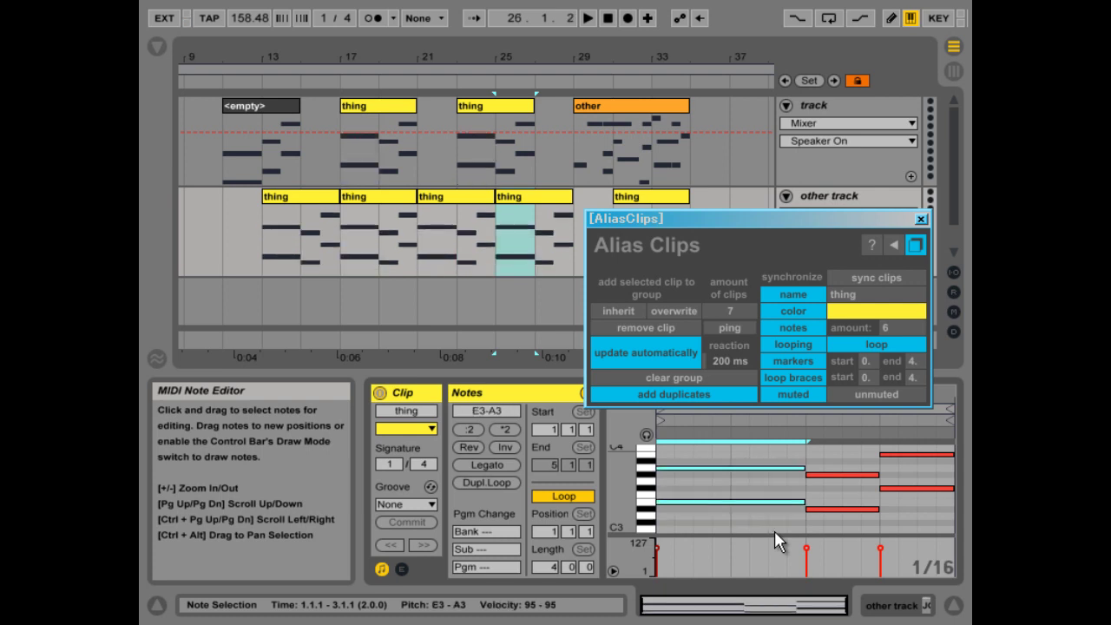
pyautogui.click(795, 328)
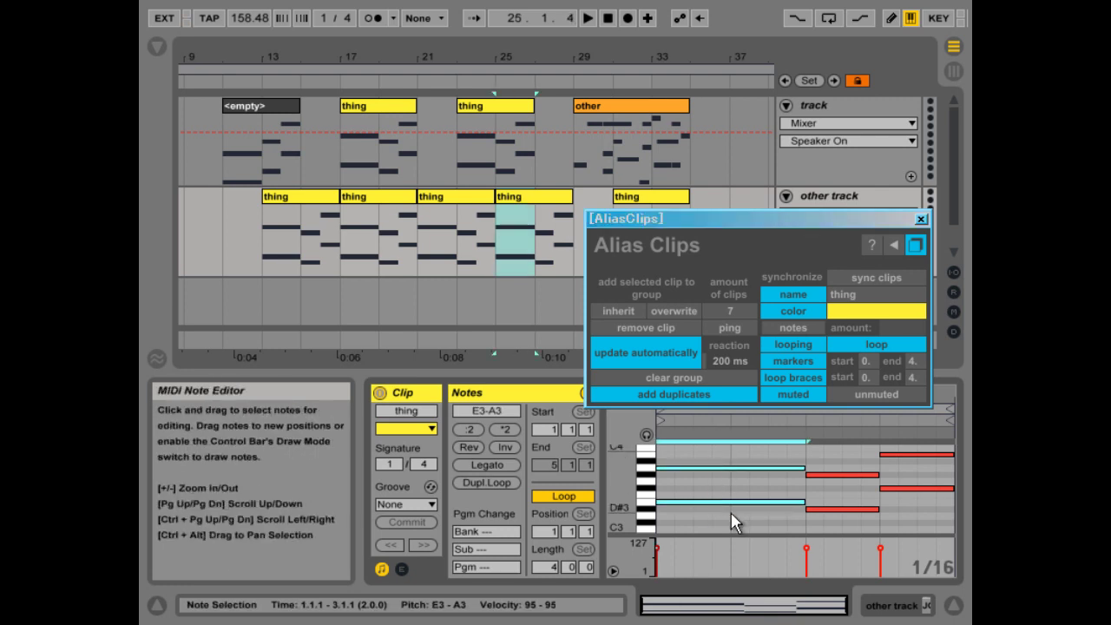
pyautogui.press('Down')
pyautogui.press('Down')
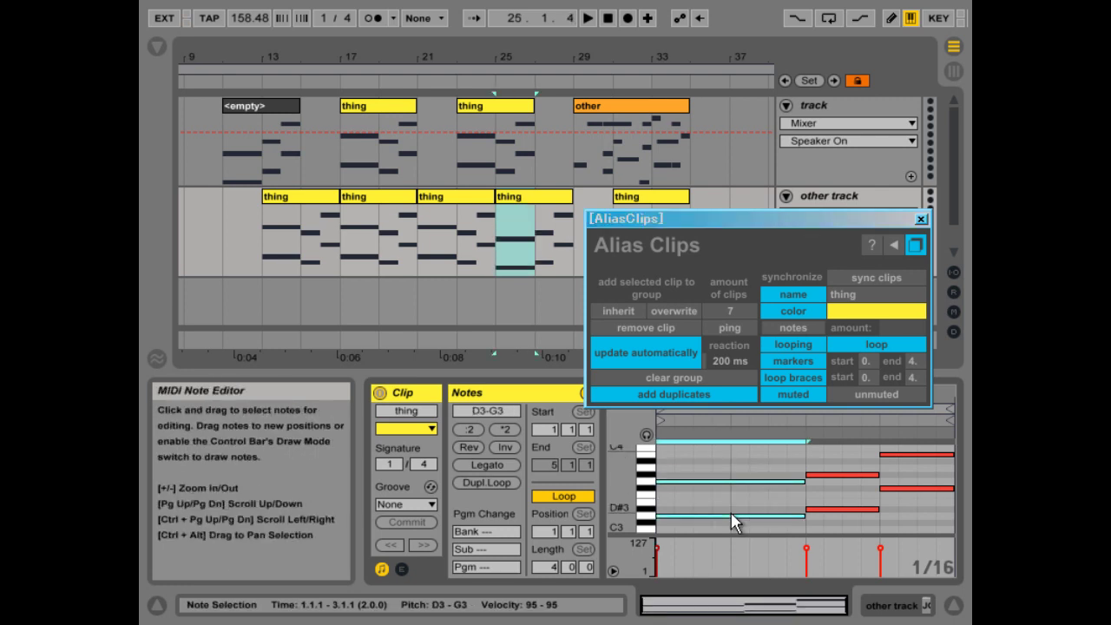
# Step: Add a long C4 note and a short F#3 note to the bar-17 clip
pyautogui.click(379, 221)
pyautogui.doubleClick(720, 447)
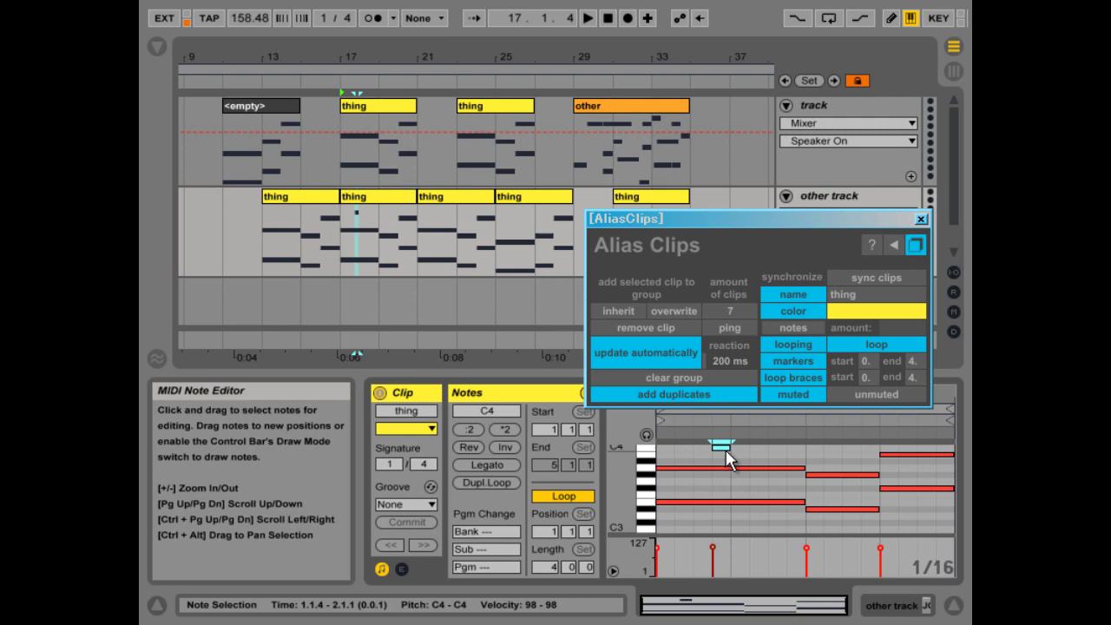
pyautogui.moveTo(729, 447); pyautogui.dragTo(860, 447)
pyautogui.doubleClick(719, 489)
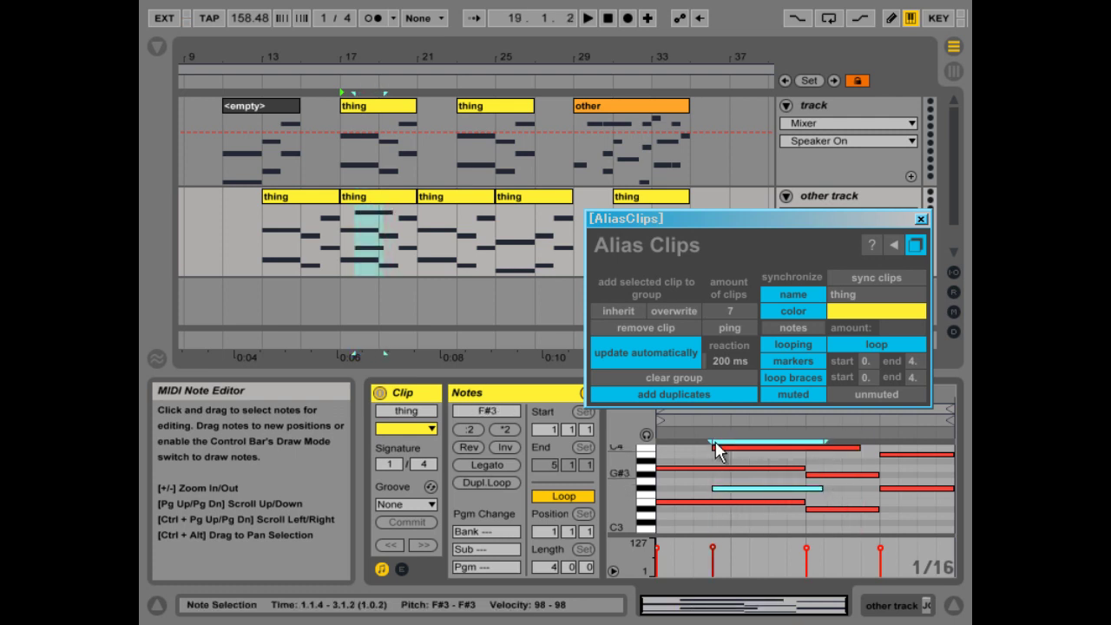
# Step: Re-enable note sync on the bar-21 clip and push its notes to all grouped clips
pyautogui.click(451, 198)
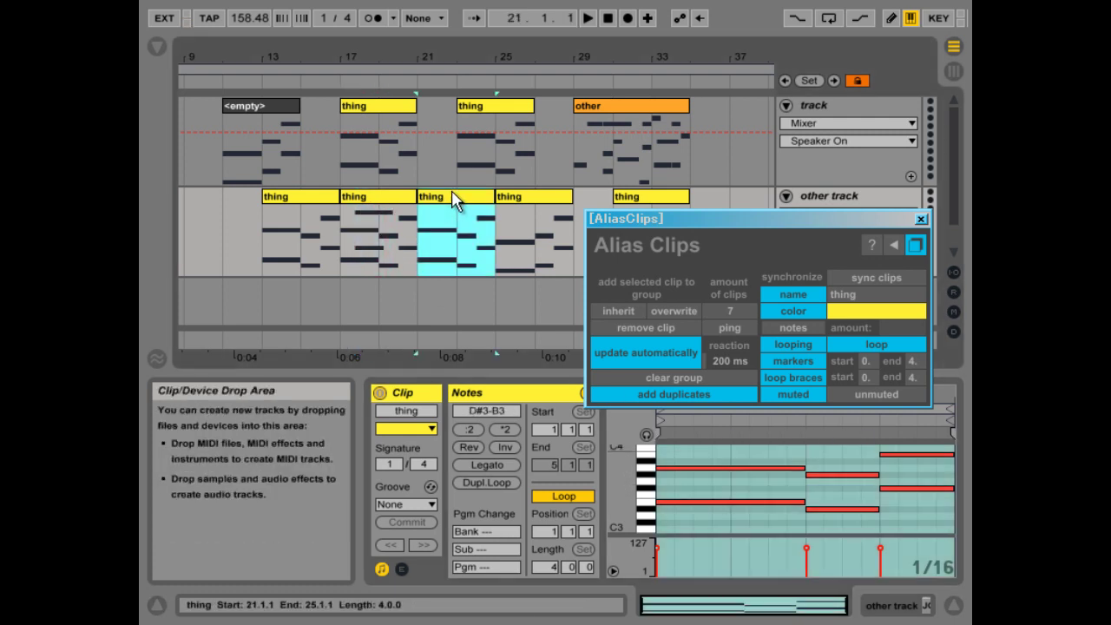
pyautogui.click(785, 328)
pyautogui.click(854, 274)
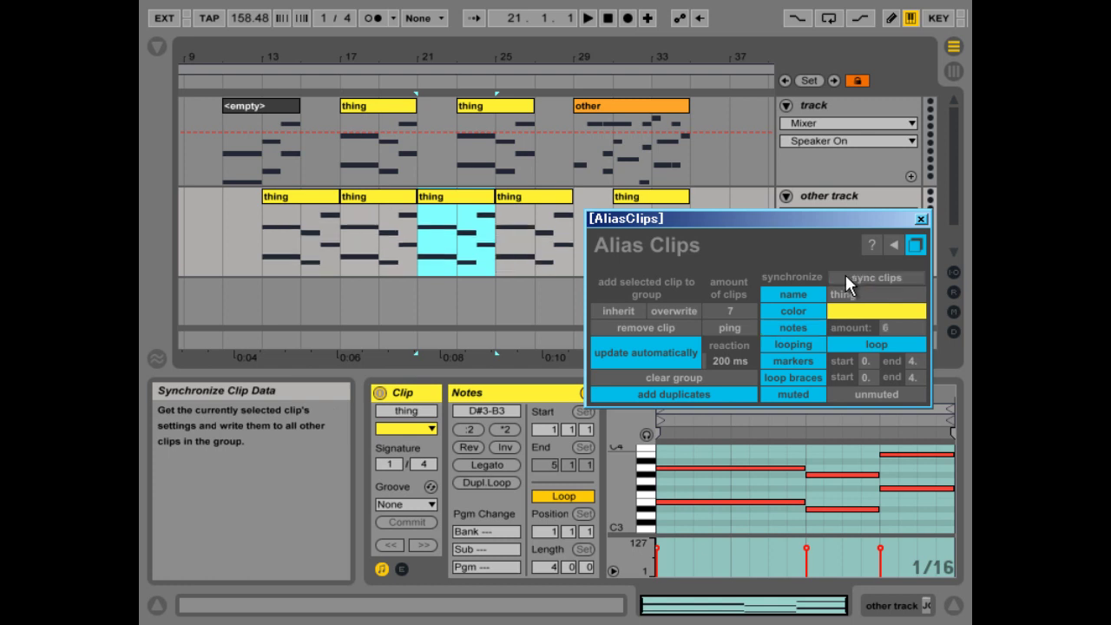
pyautogui.click(794, 341)
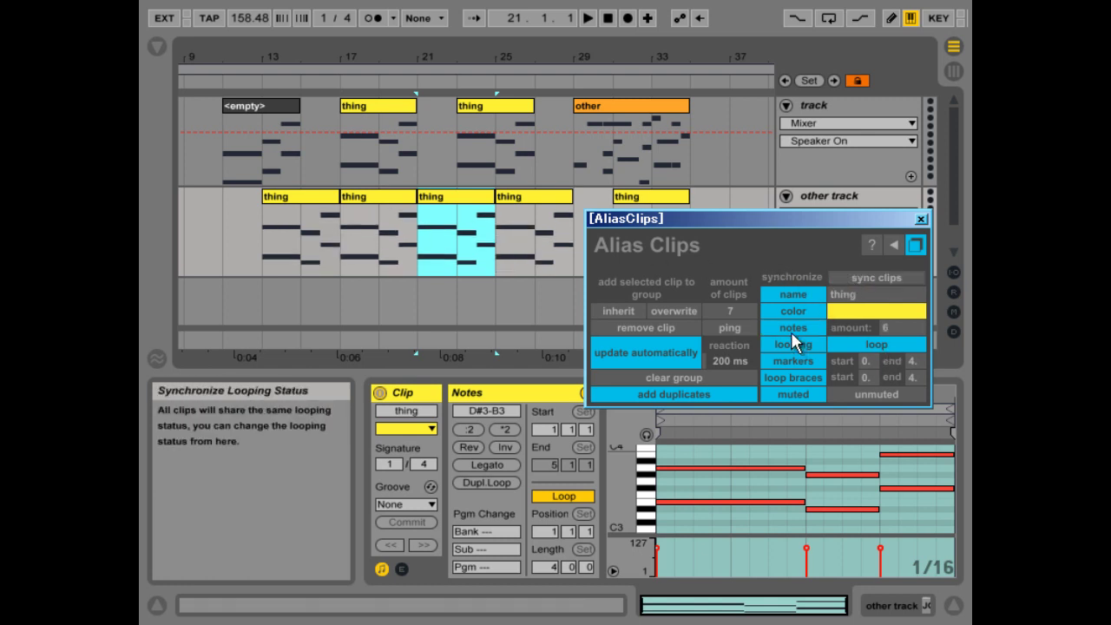
pyautogui.click(580, 496)
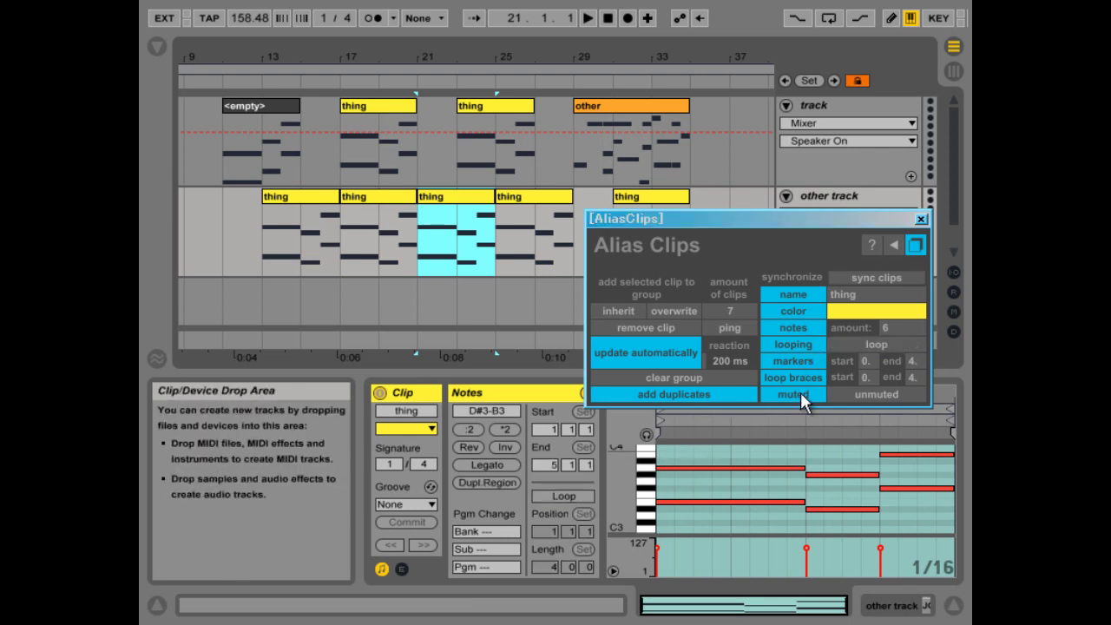
pyautogui.click(573, 499)
pyautogui.click(857, 343)
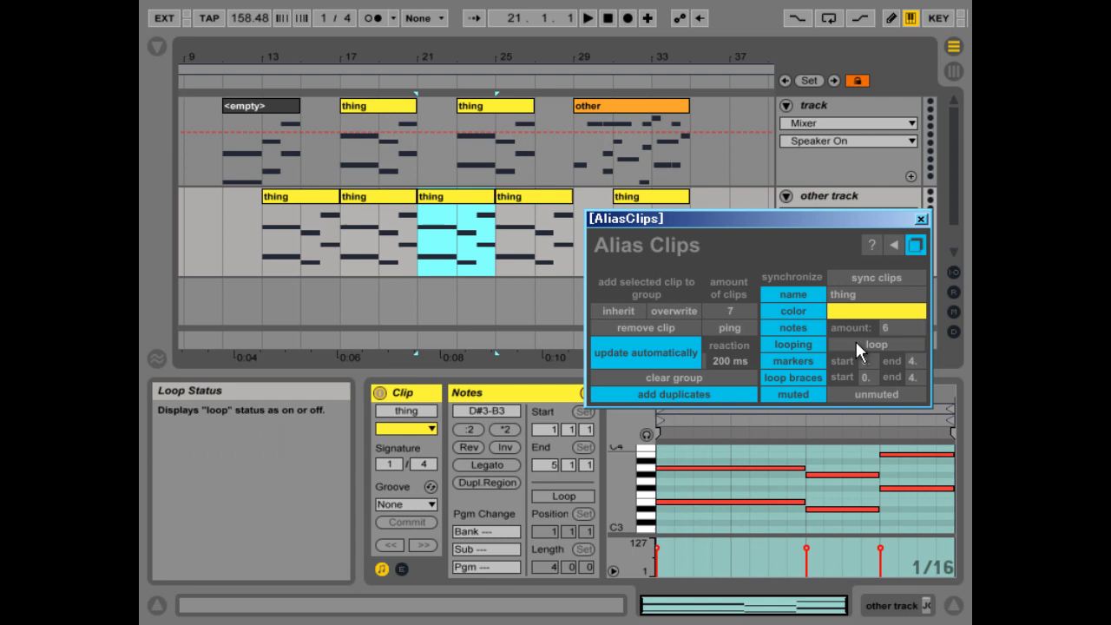
pyautogui.click(855, 342)
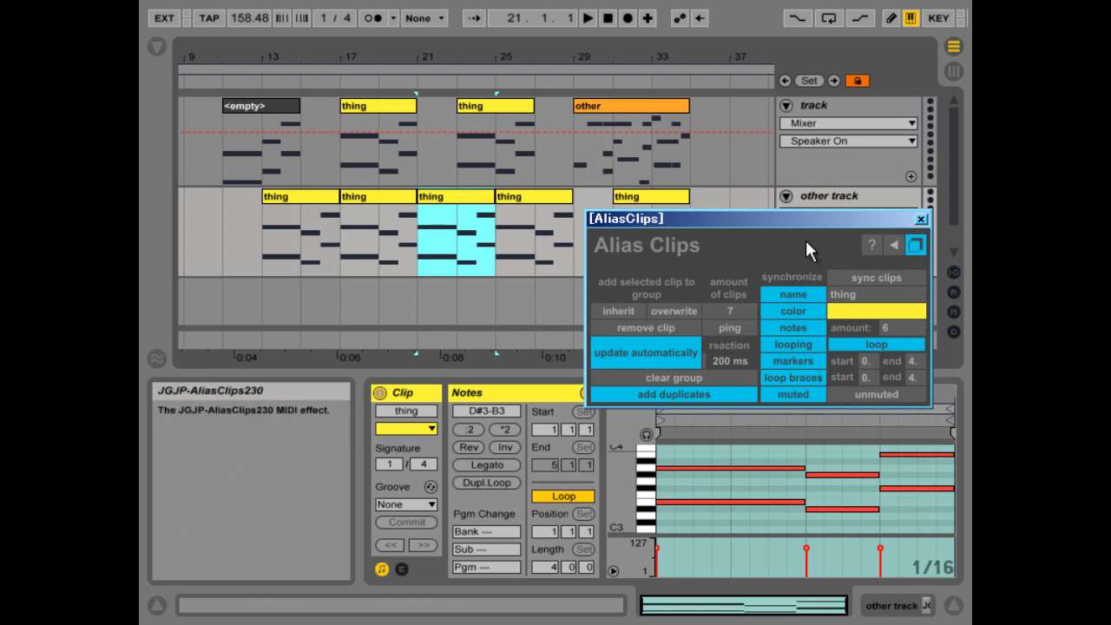
# Step: Turn group looping off and set the clips' end marker to 2
pyautogui.click(864, 344)
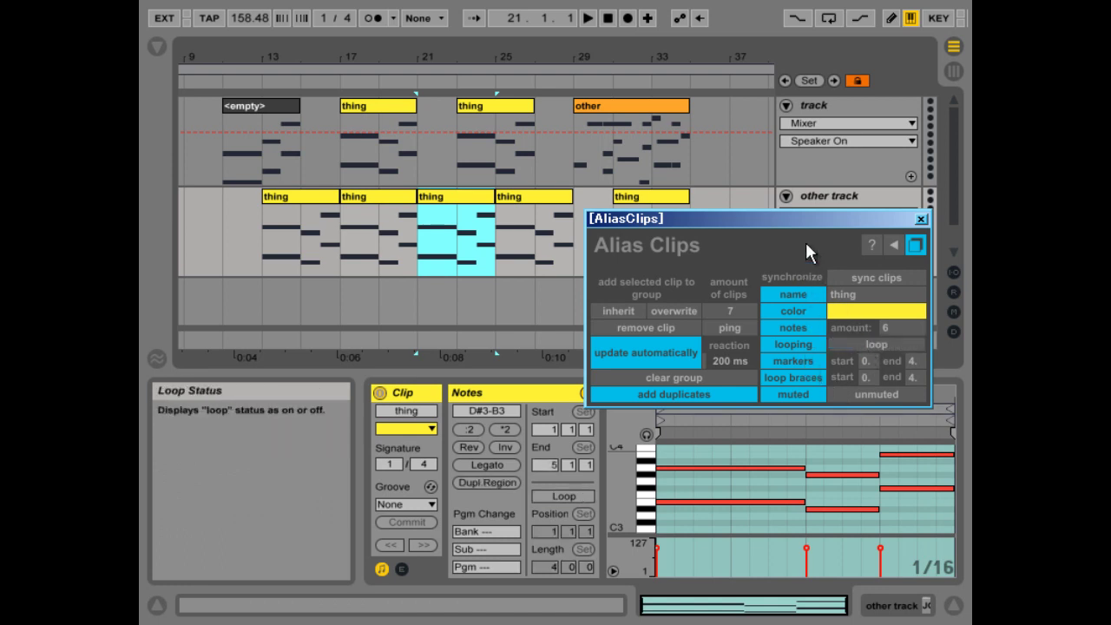
pyautogui.click(916, 361)
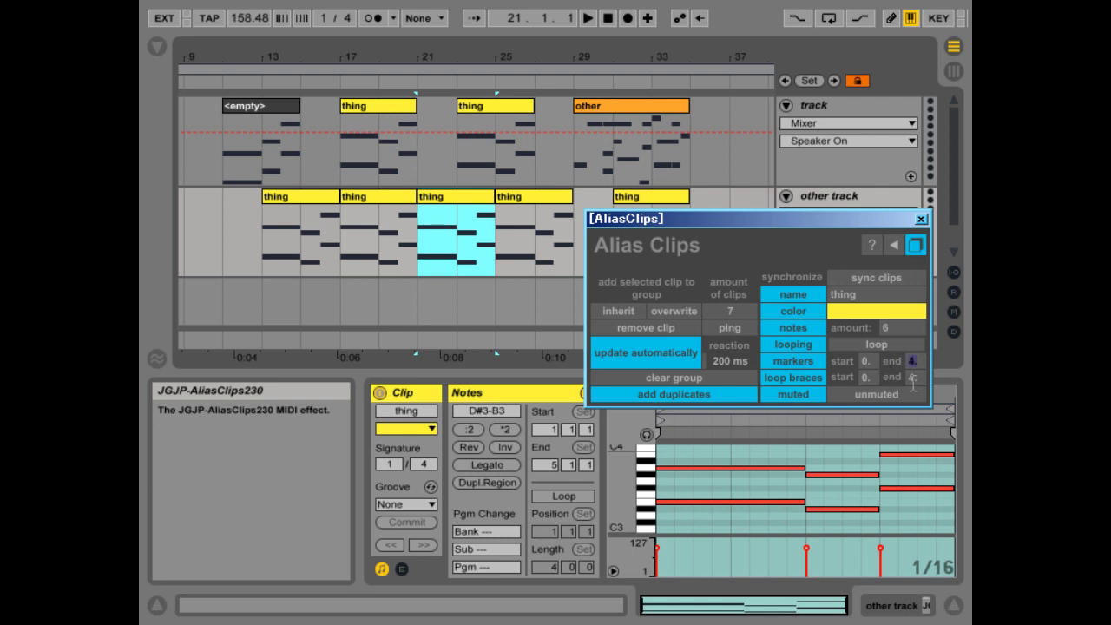
pyautogui.write('2')
pyautogui.press('Return')
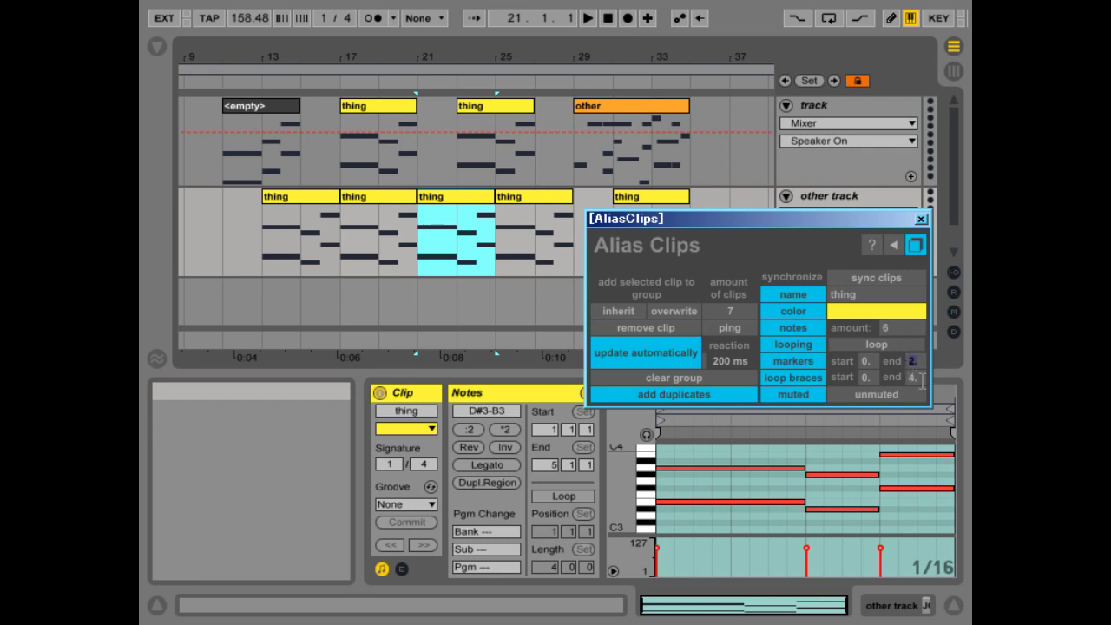
# Step: Extend the loop end to 8, restore it to 4, and turn looping back on
pyautogui.click(908, 378)
pyautogui.write('8')
pyautogui.press('Return')
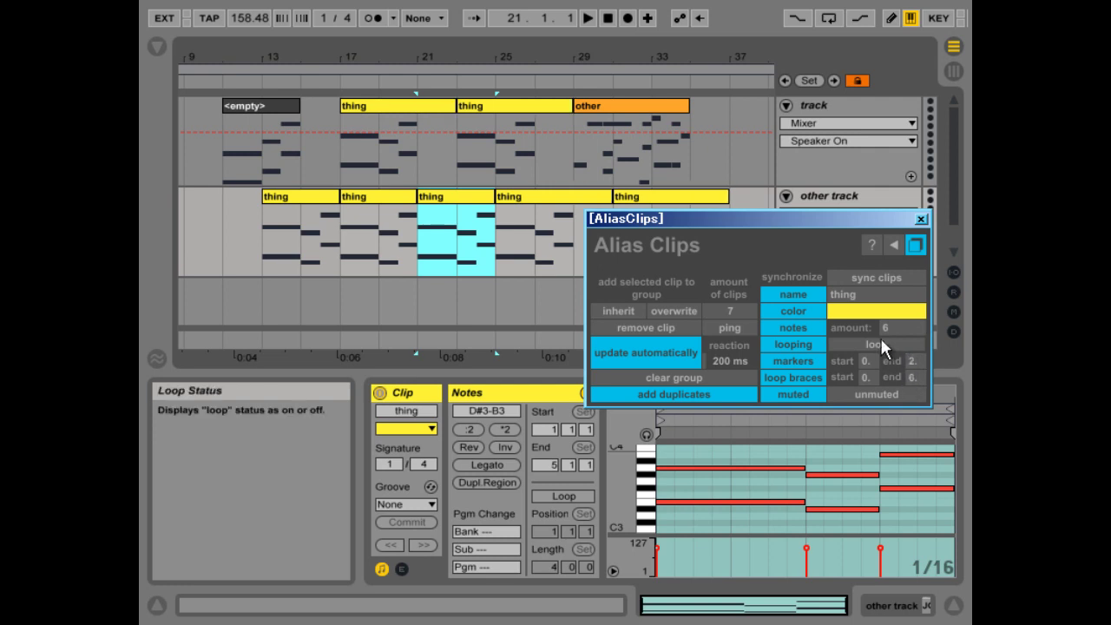
pyautogui.click(901, 378)
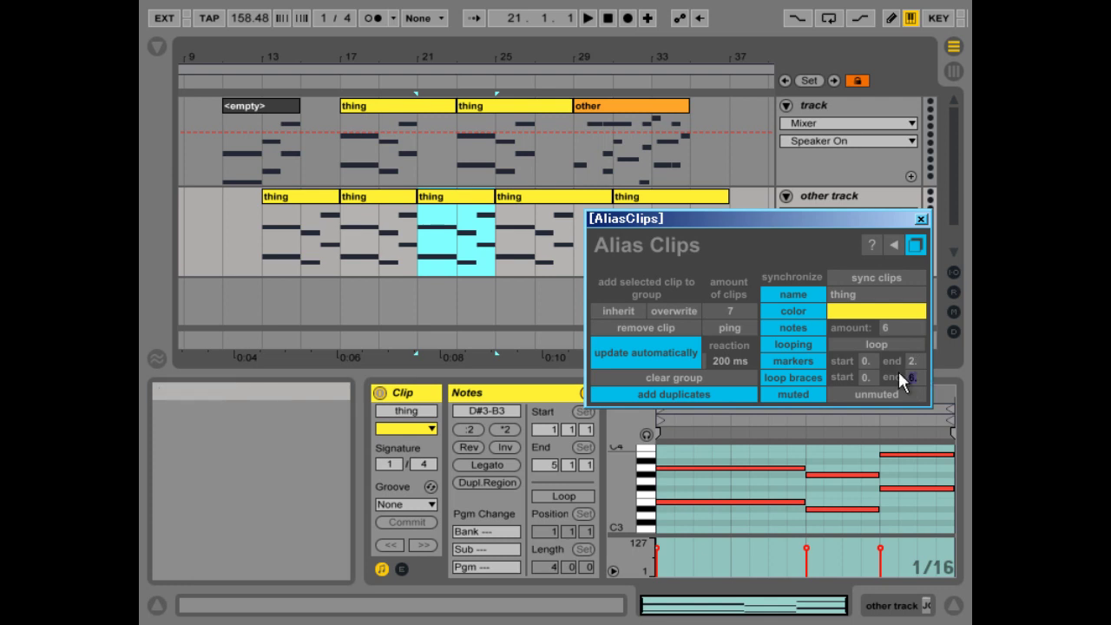
pyautogui.press('Return')
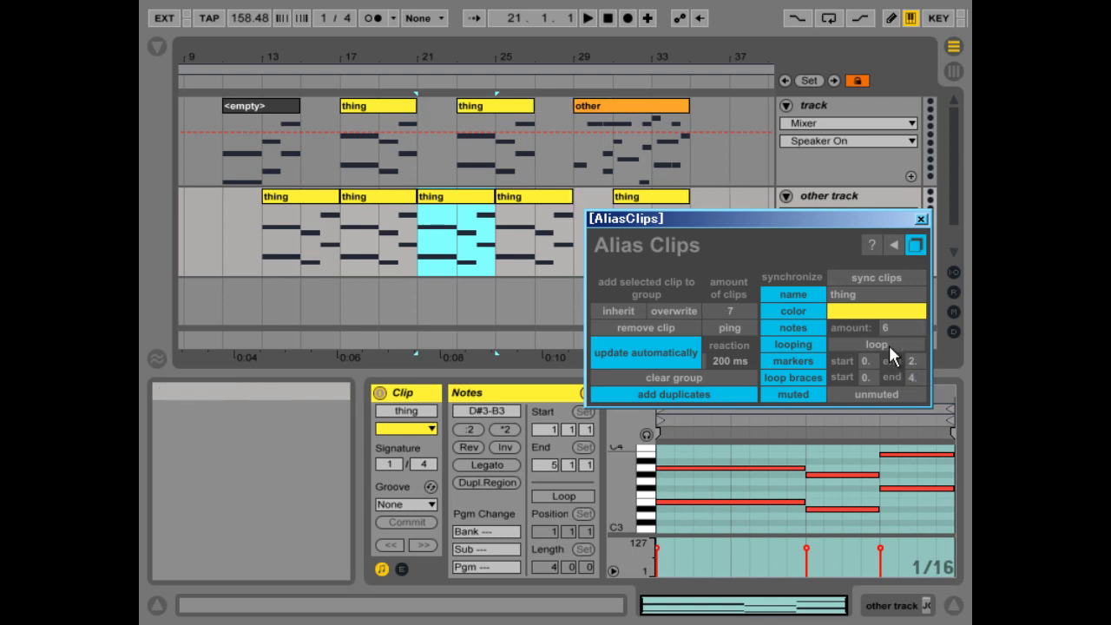
pyautogui.click(888, 345)
pyautogui.click(898, 360)
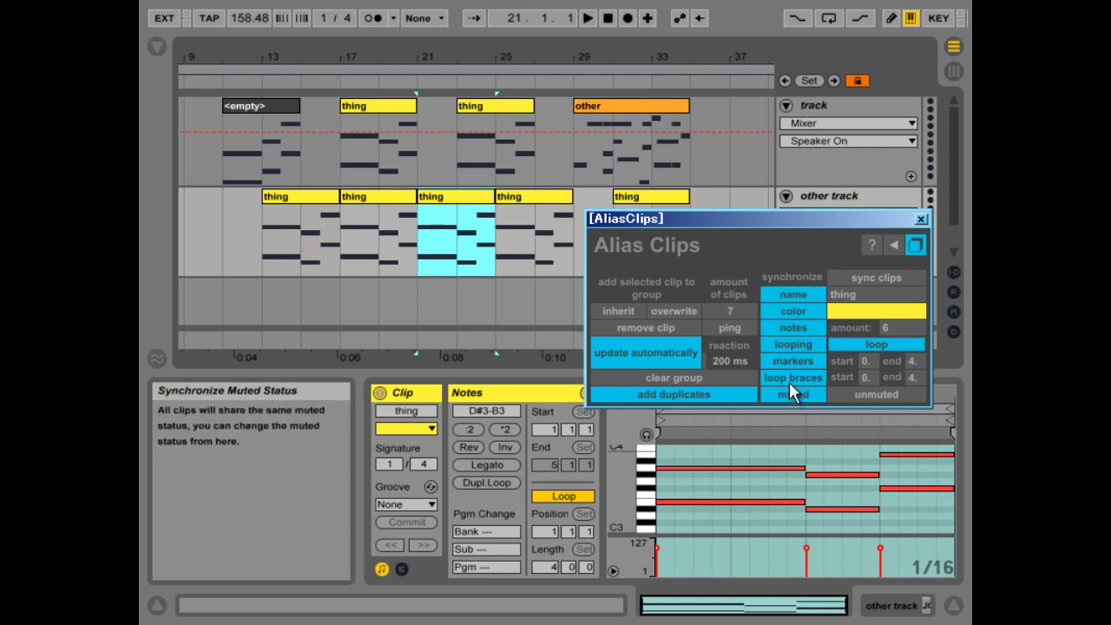
# Step: Shorten the clip's loop region and toggle the group's mute on and off, ending unmuted
pyautogui.moveTo(946, 420)
pyautogui.mouseDown()
pyautogui.moveTo(748, 419)
pyautogui.moveTo(952, 420)
pyautogui.mouseUp()
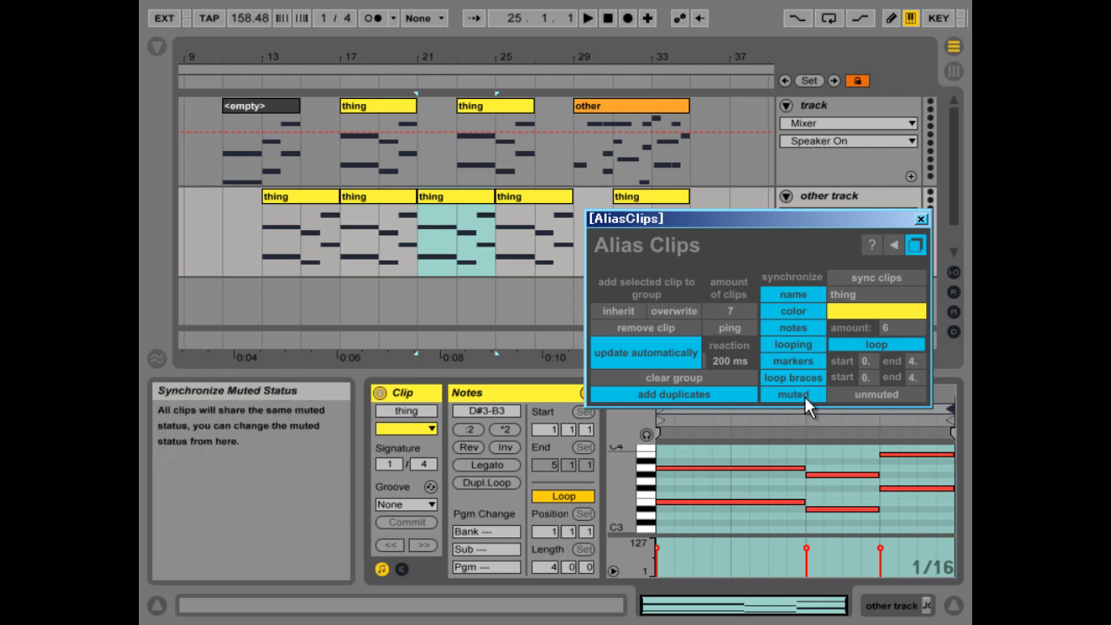
pyautogui.click(853, 394)
pyautogui.click(852, 394)
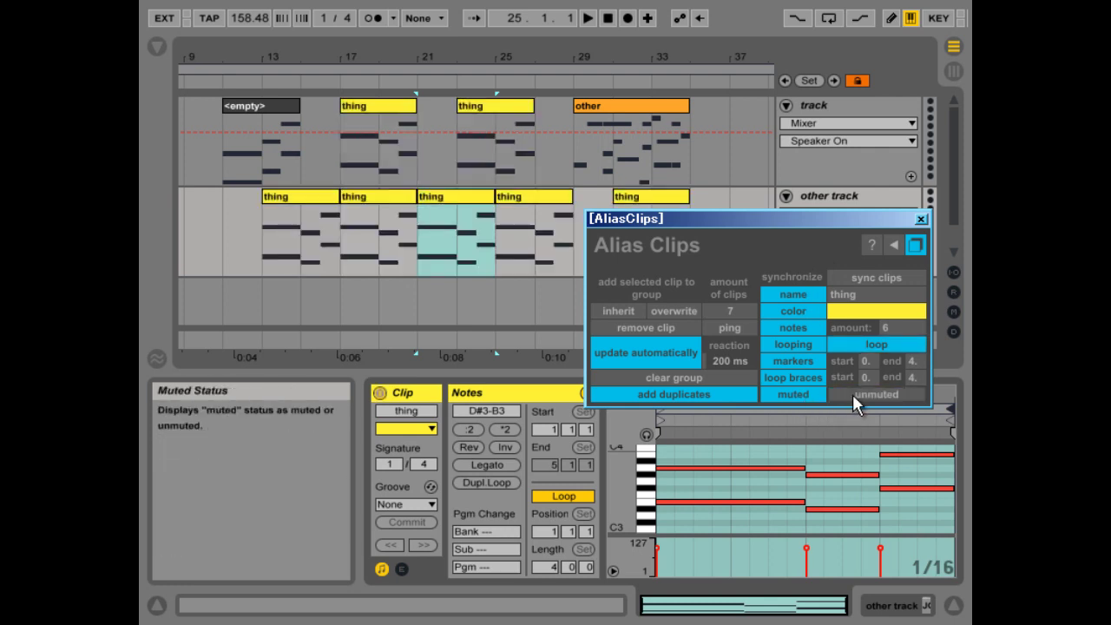
pyautogui.click(852, 395)
pyautogui.click(853, 392)
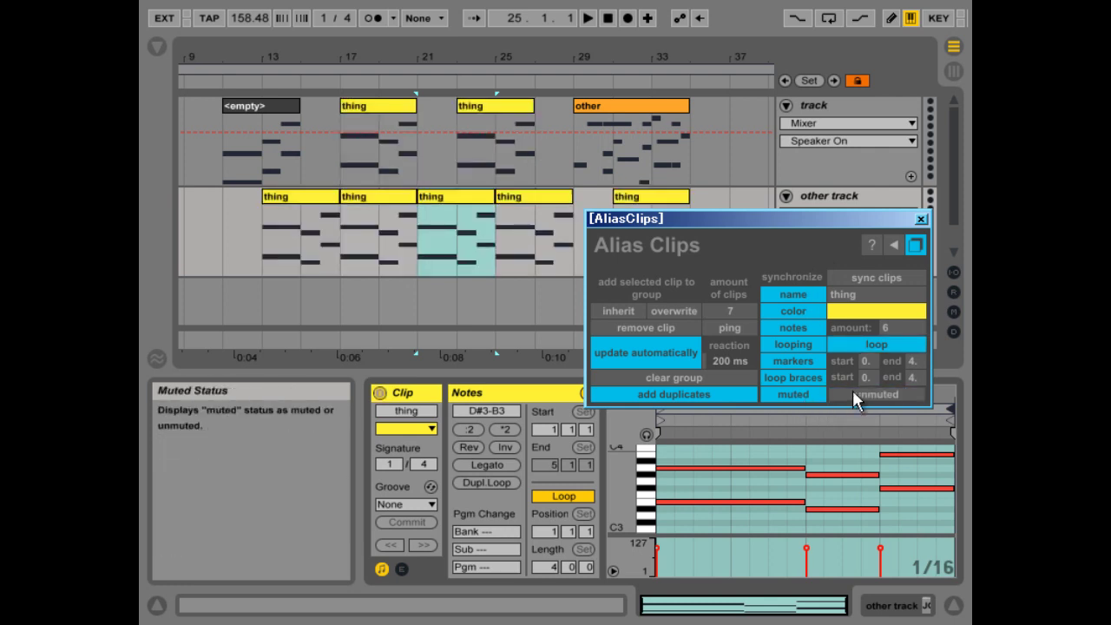
# Step: Turn off muted-status syncing and deactivate the thing clips on the other track and at bar 17
pyautogui.click(799, 393)
pyautogui.click(443, 190)
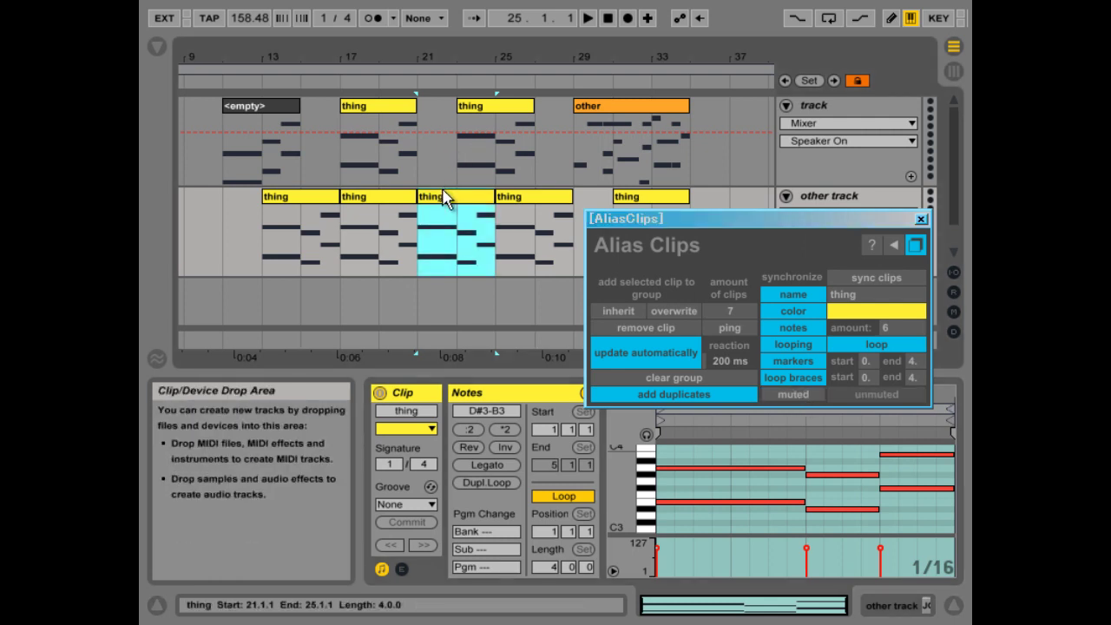
pyautogui.press('0')
pyautogui.click(385, 115)
pyautogui.press('0')
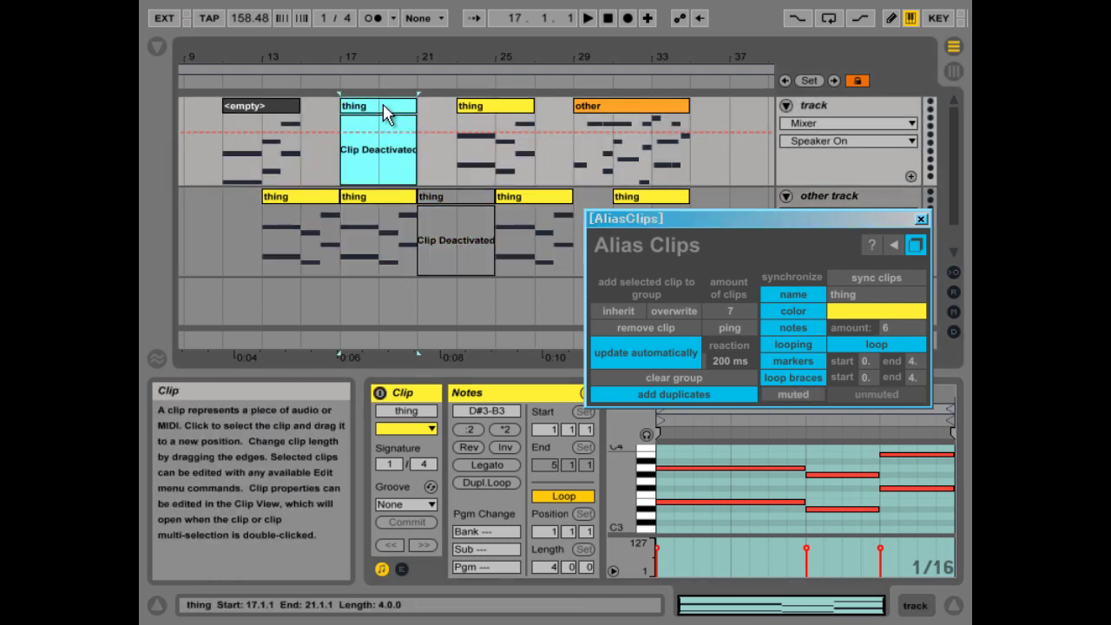
# Step: Re-enable muted syncing, sync the clips, and toggle mute so all seven grouped clips end active
pyautogui.click(818, 390)
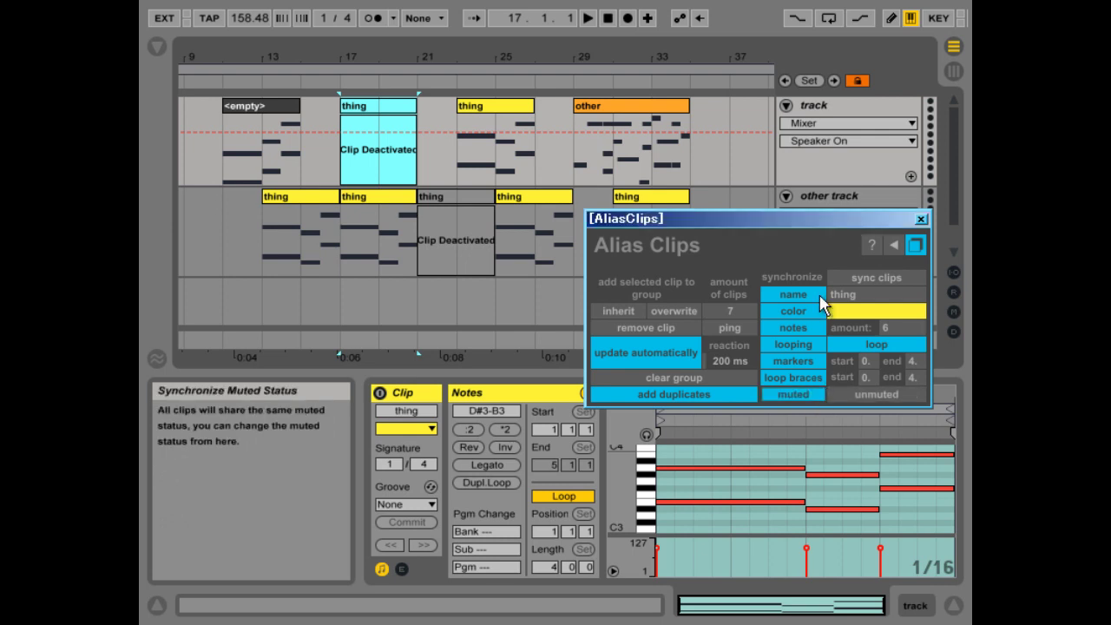
pyautogui.click(863, 278)
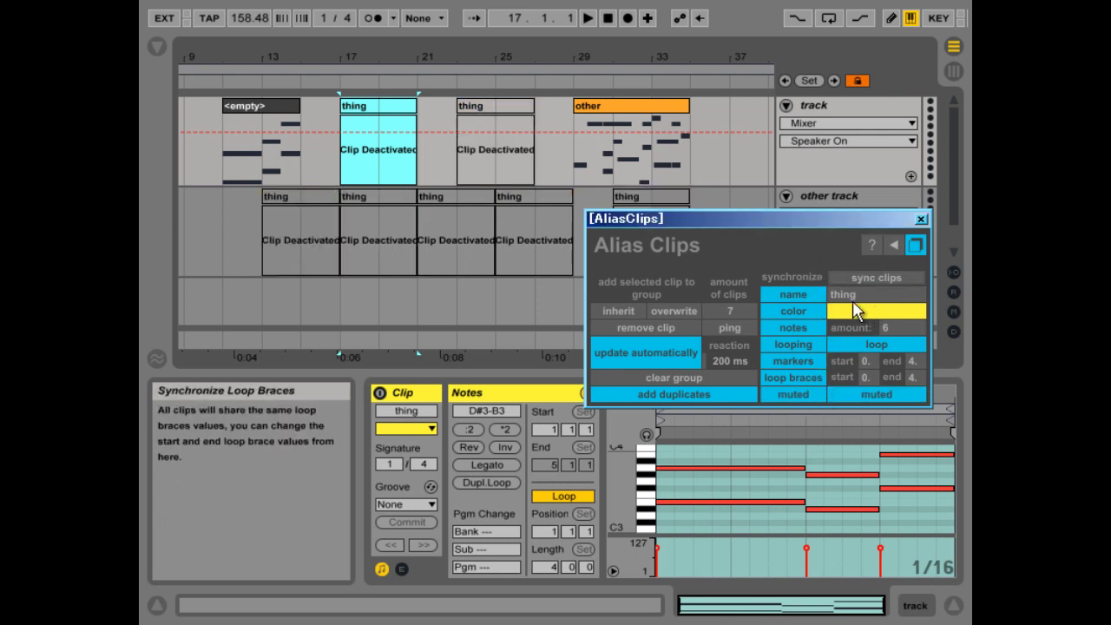
pyautogui.click(855, 396)
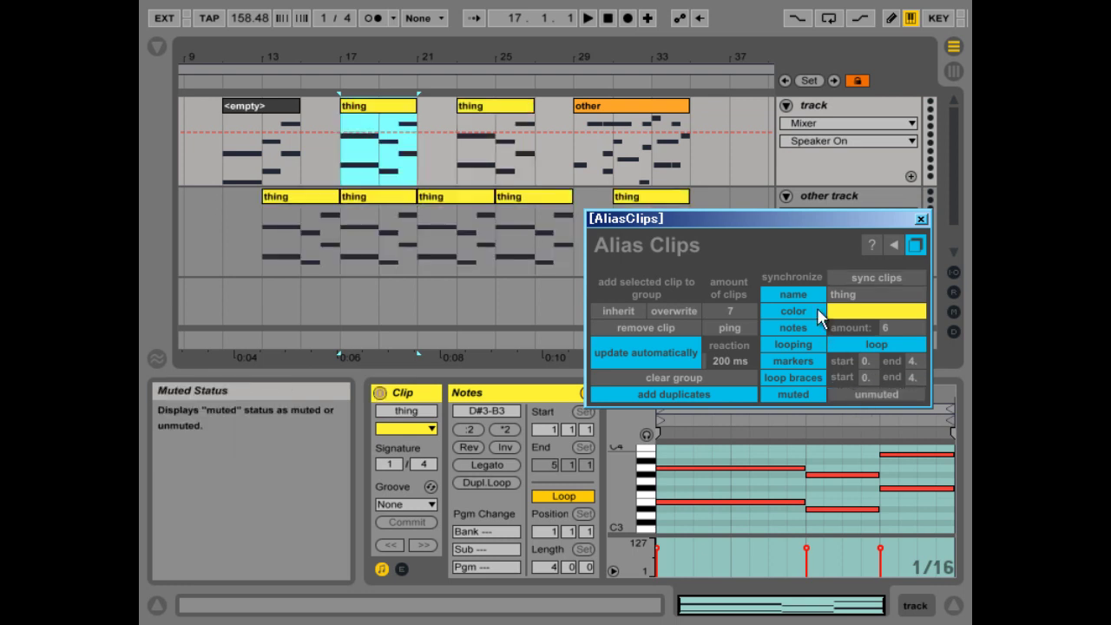
pyautogui.click(873, 395)
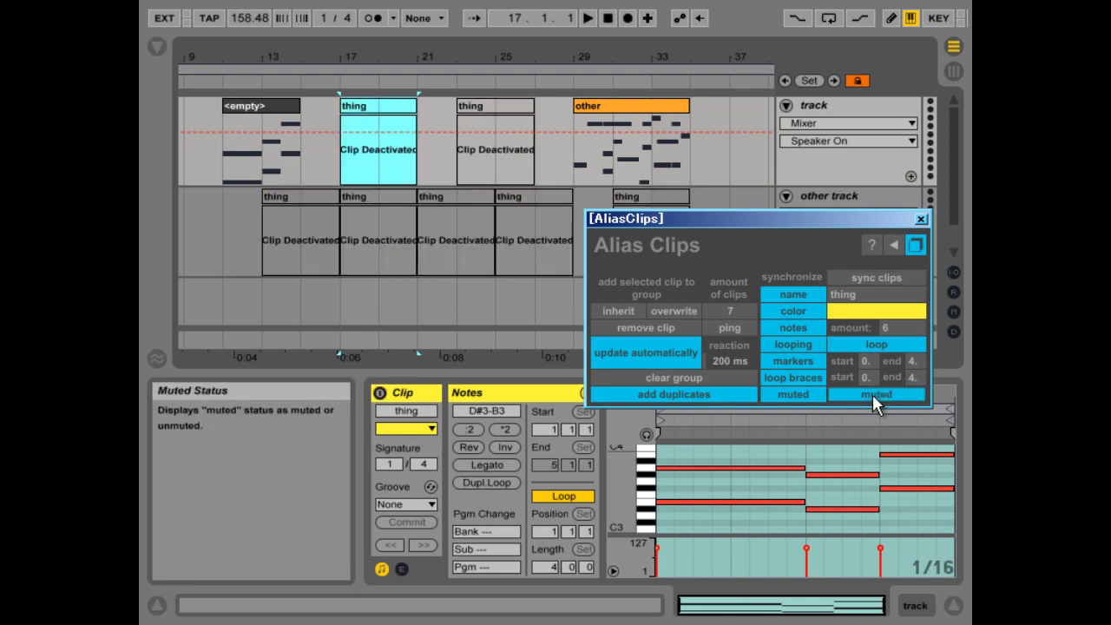
pyautogui.click(872, 394)
pyautogui.click(872, 394)
pyautogui.click(872, 394)
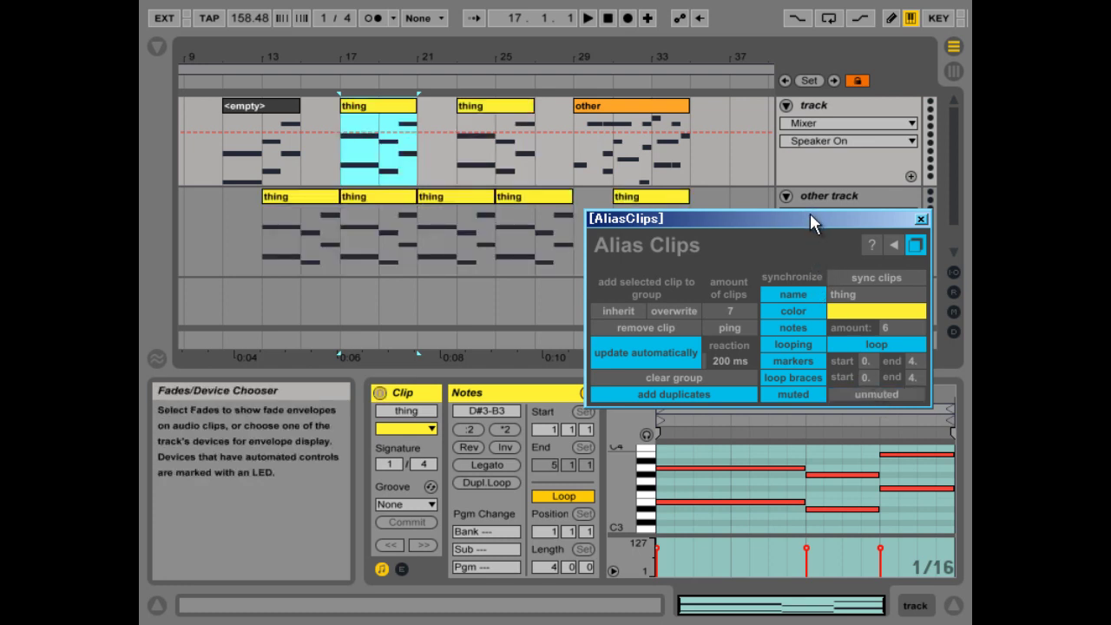
# Step: Switch the Alias Clips window between full and compact views, settle on compact, and select the Alias Clips Devices track
pyautogui.moveTo(811, 214); pyautogui.dragTo(789, 213)
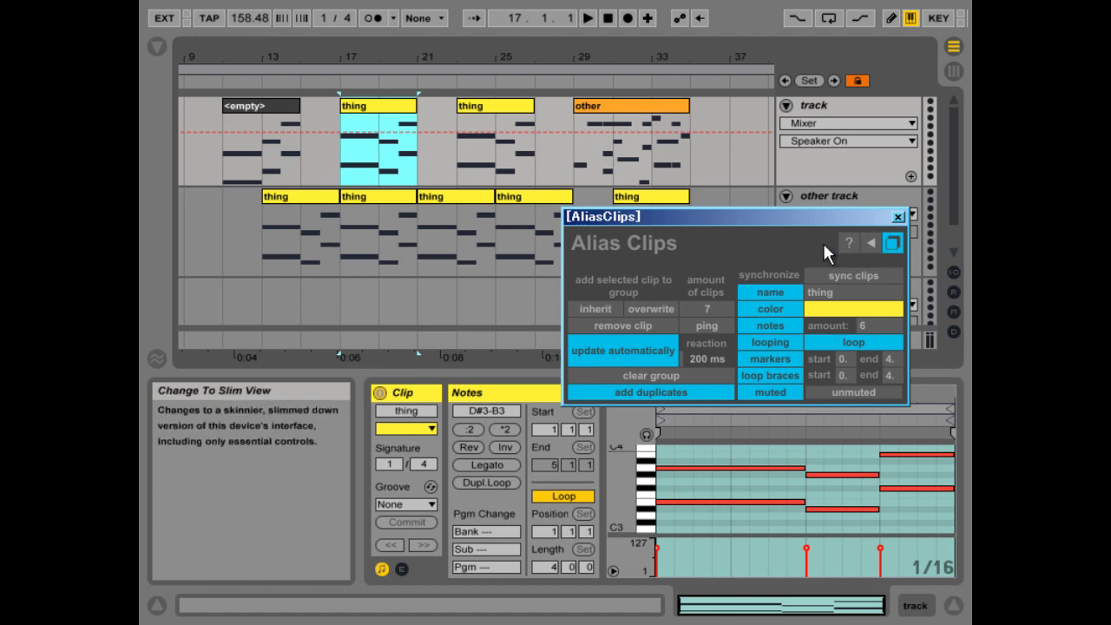
pyautogui.click(870, 243)
pyautogui.moveTo(617, 214); pyautogui.dragTo(501, 195)
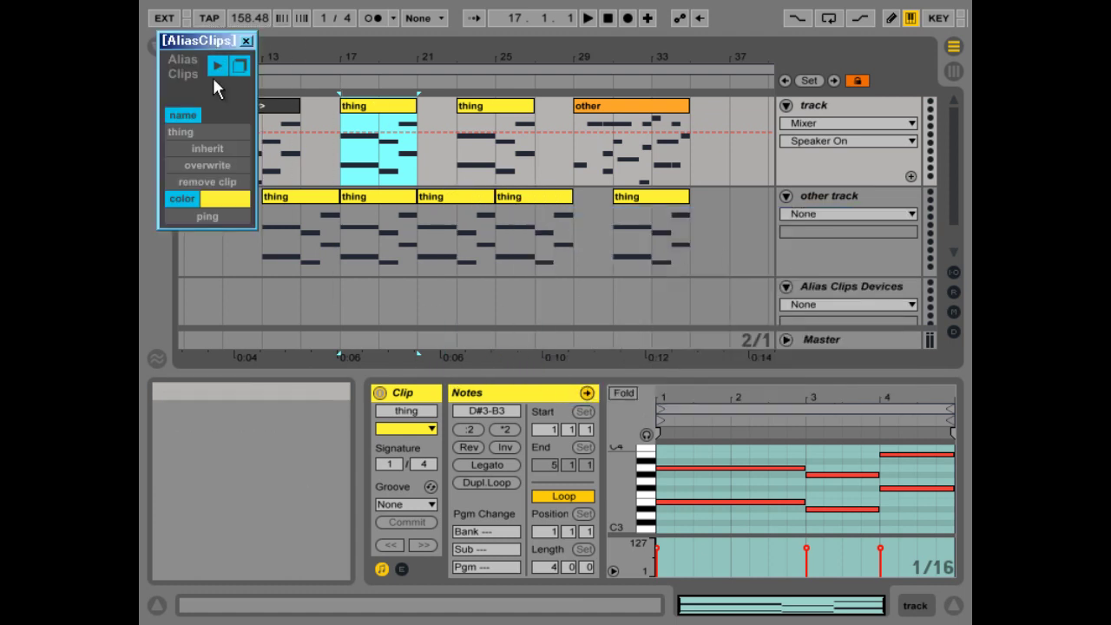
pyautogui.click(526, 198)
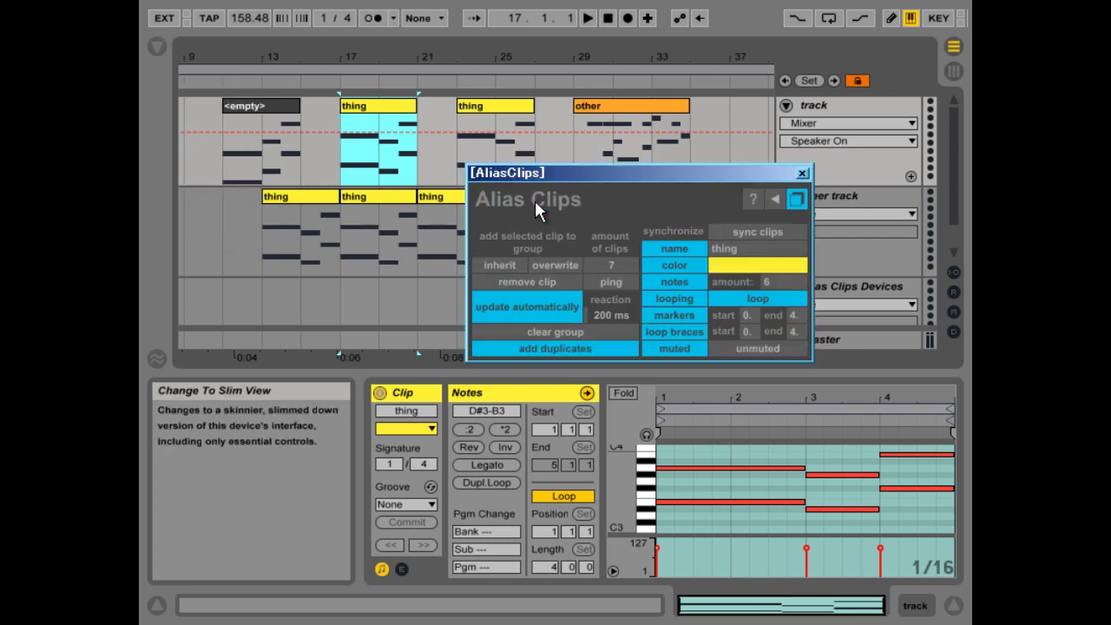
pyautogui.moveTo(548, 175); pyautogui.dragTo(592, 197)
pyautogui.click(732, 194)
pyautogui.click(814, 236)
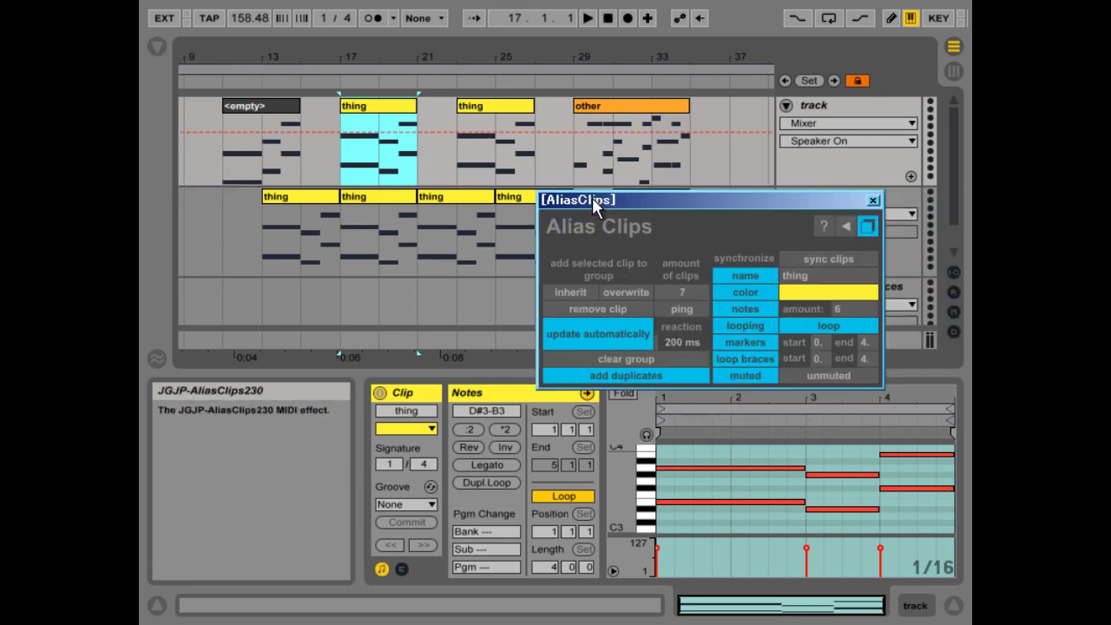
pyautogui.click(843, 227)
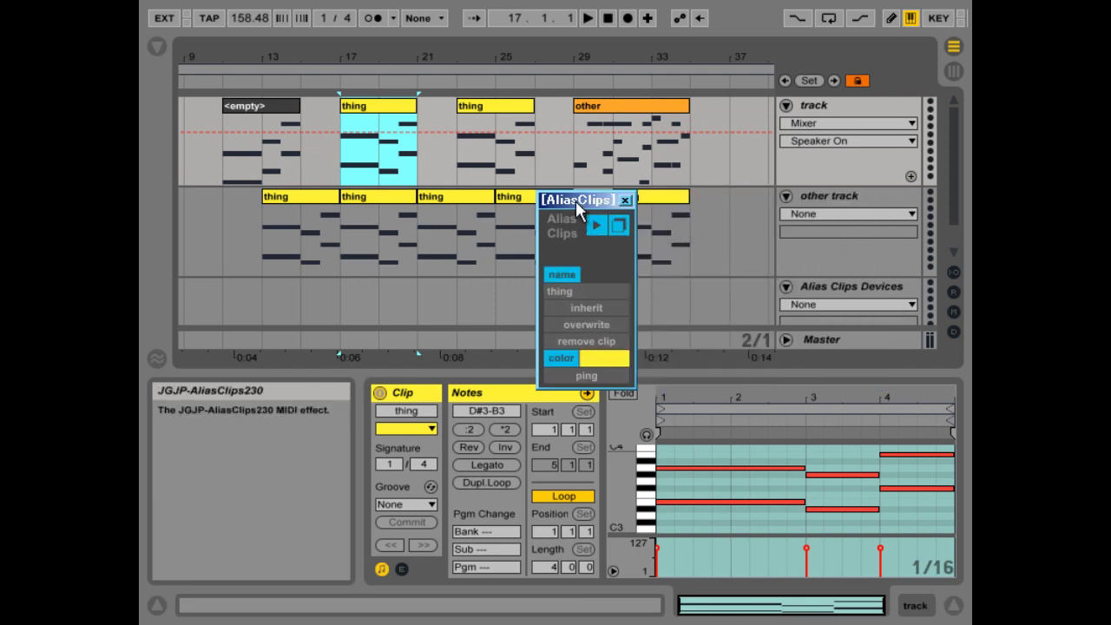
pyautogui.click(900, 289)
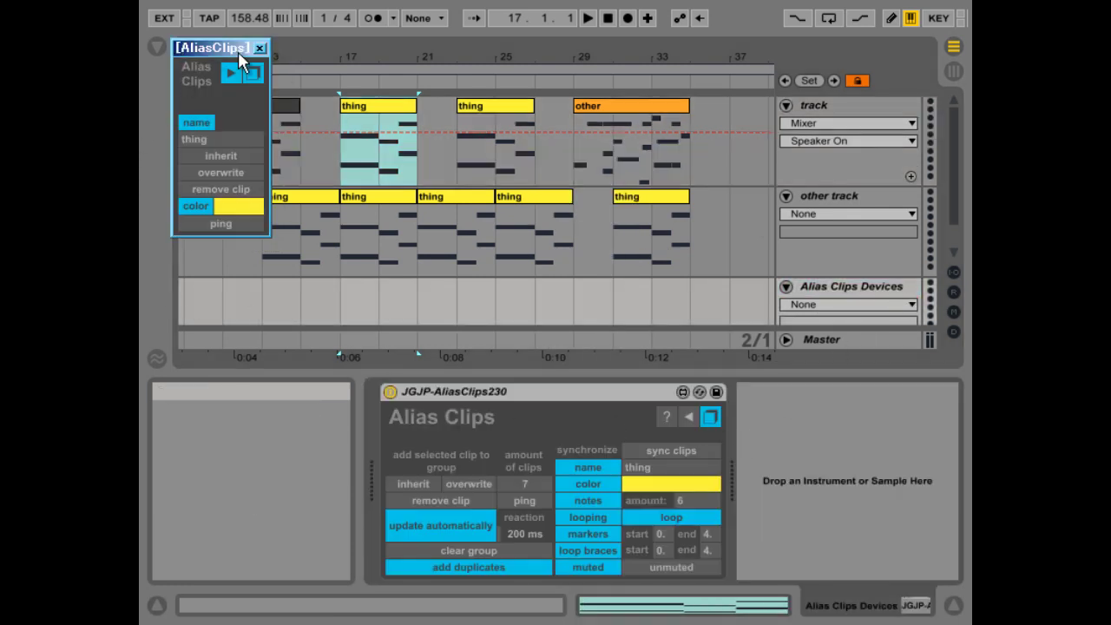
# Step: Add JGJP-AliasClips230.amxd as a second device and float its window
pyautogui.click(154, 47)
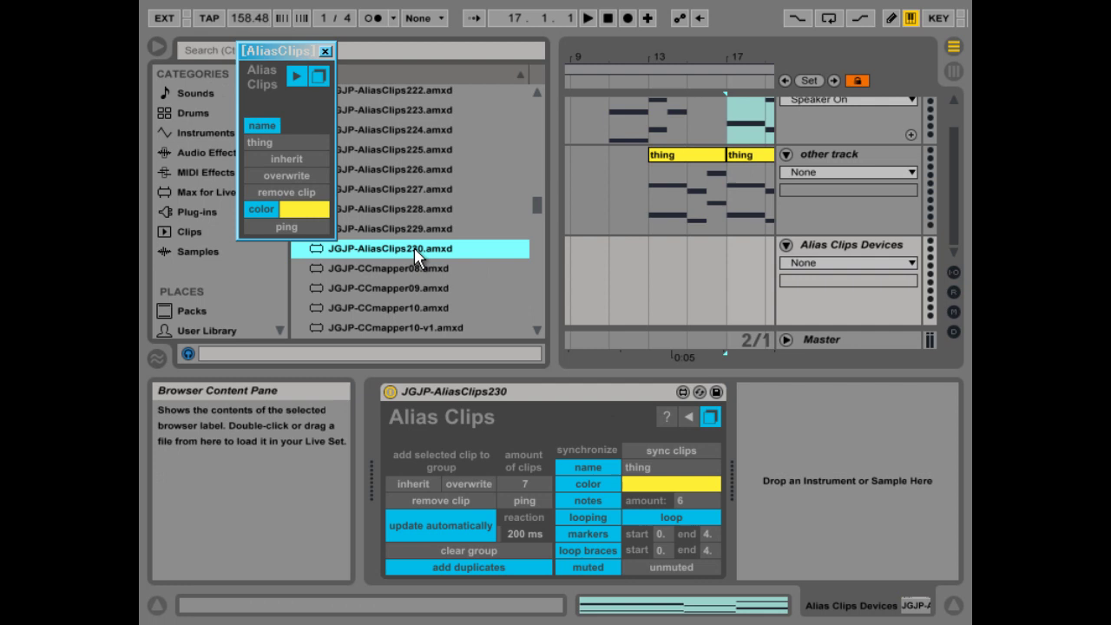
pyautogui.moveTo(414, 247); pyautogui.dragTo(843, 479)
pyautogui.click(158, 49)
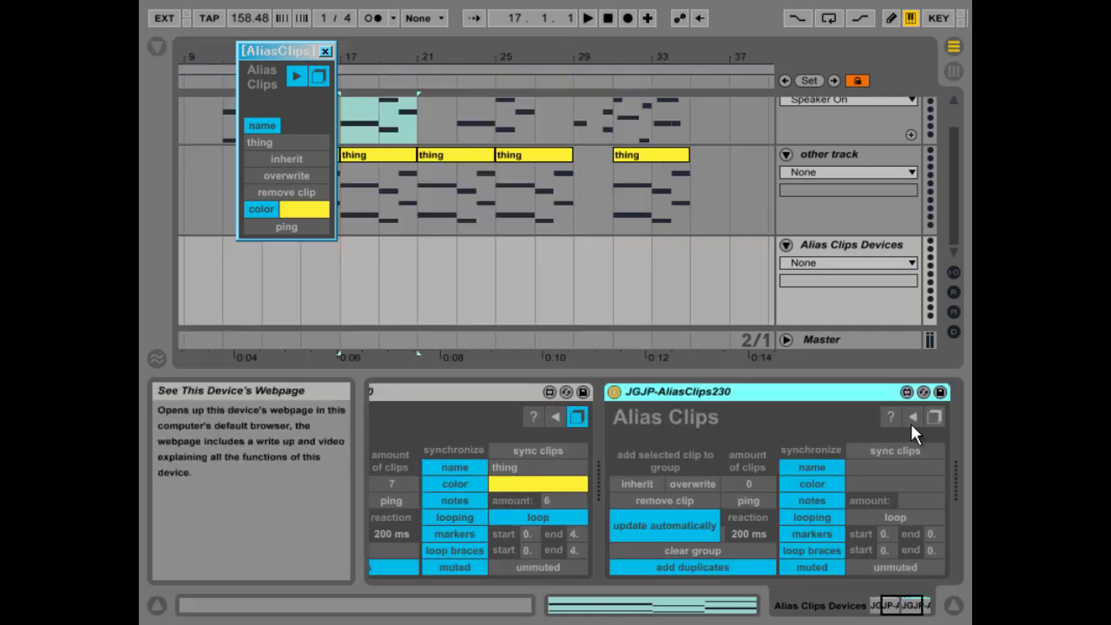
pyautogui.click(934, 417)
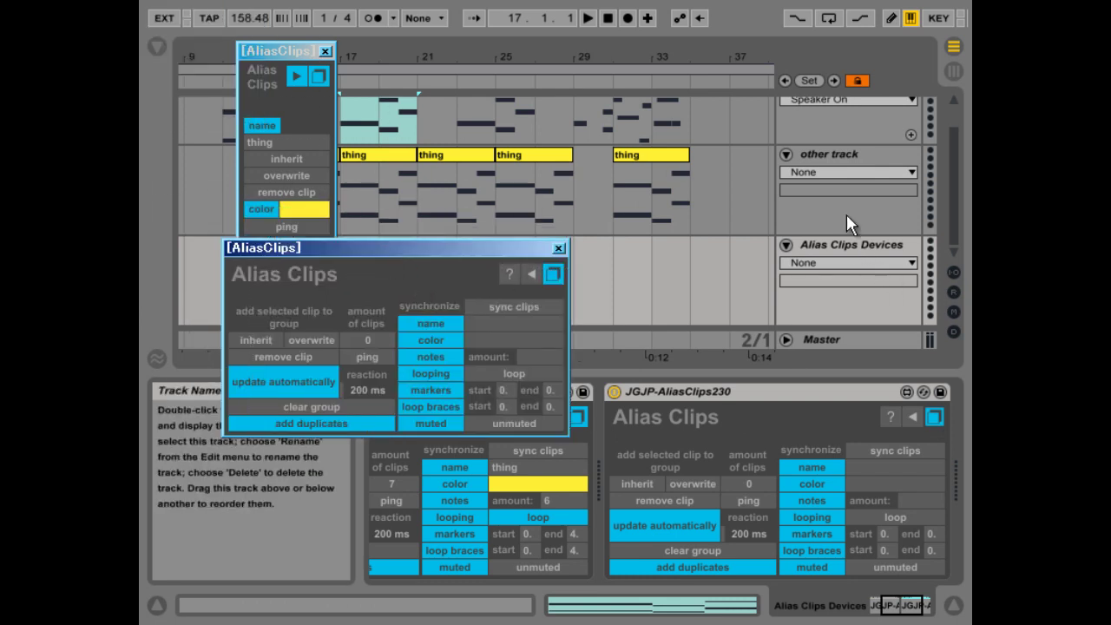
# Step: Select the orange other clip and add it to the new device's group
pyautogui.click(846, 214)
pyautogui.scroll(1, 841, 205)
pyautogui.click(817, 120)
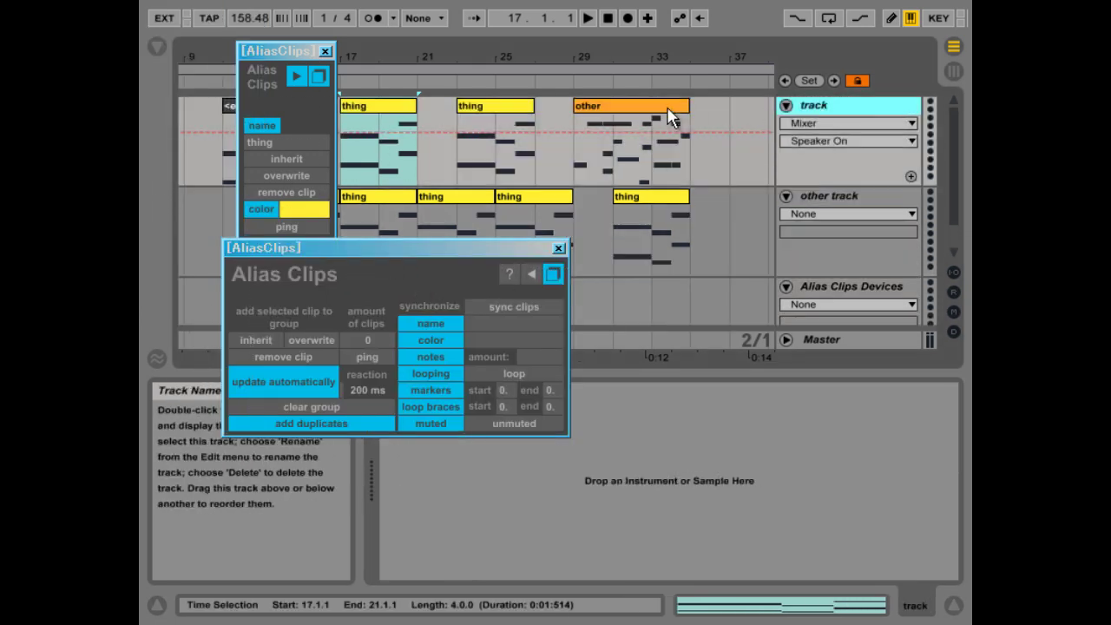
pyautogui.click(670, 116)
pyautogui.click(263, 340)
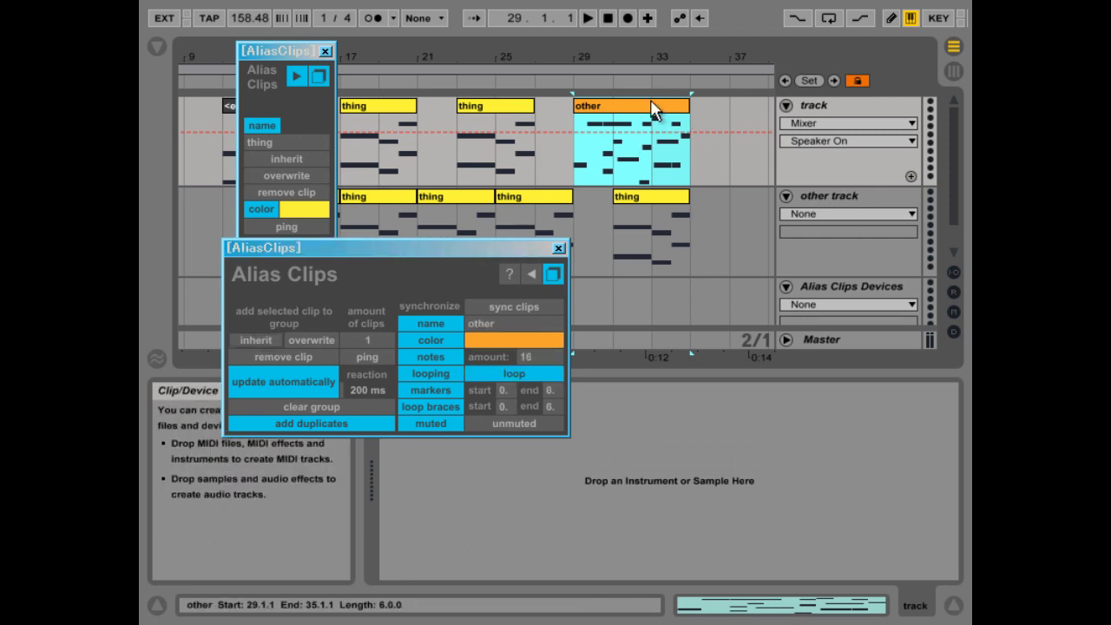
# Step: Duplicate the orange other clip to bar 33 and move the full Alias Clips window lower
pyautogui.hotkey('ctrl', 'd')
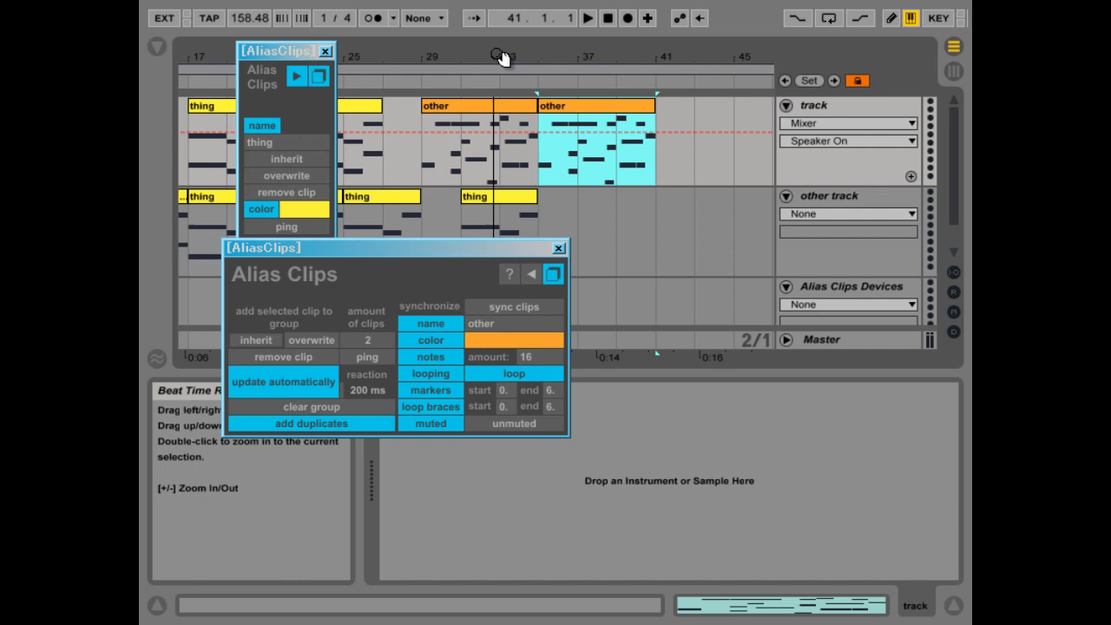
pyautogui.moveTo(502, 57)
pyautogui.mouseDown()
pyautogui.moveTo(489, 52)
pyautogui.moveTo(499, 56)
pyautogui.mouseUp()
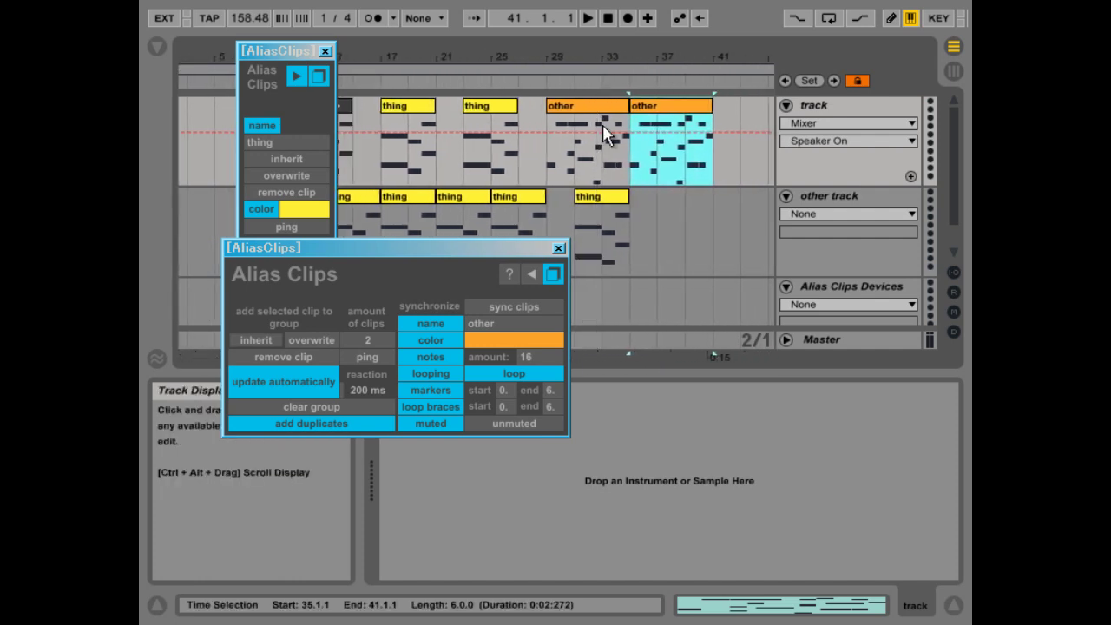
pyautogui.moveTo(476, 253); pyautogui.dragTo(486, 305)
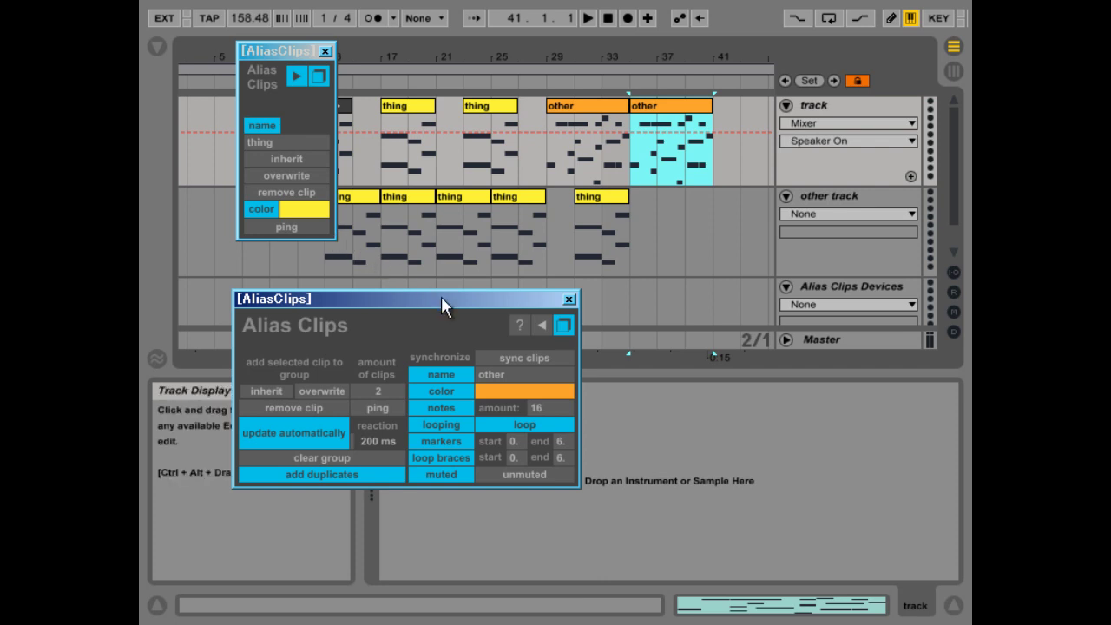
# Step: Try adding thing and other clips to each other's groups, then collapse the thing window and shift it left
pyautogui.click(507, 107)
pyautogui.click(285, 392)
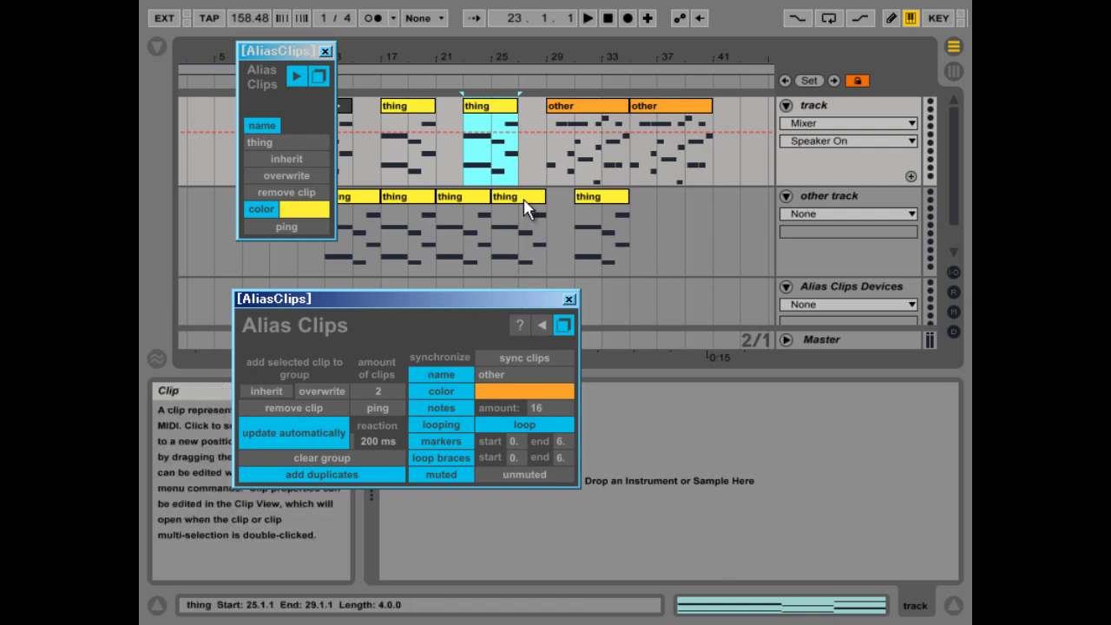
pyautogui.click(560, 128)
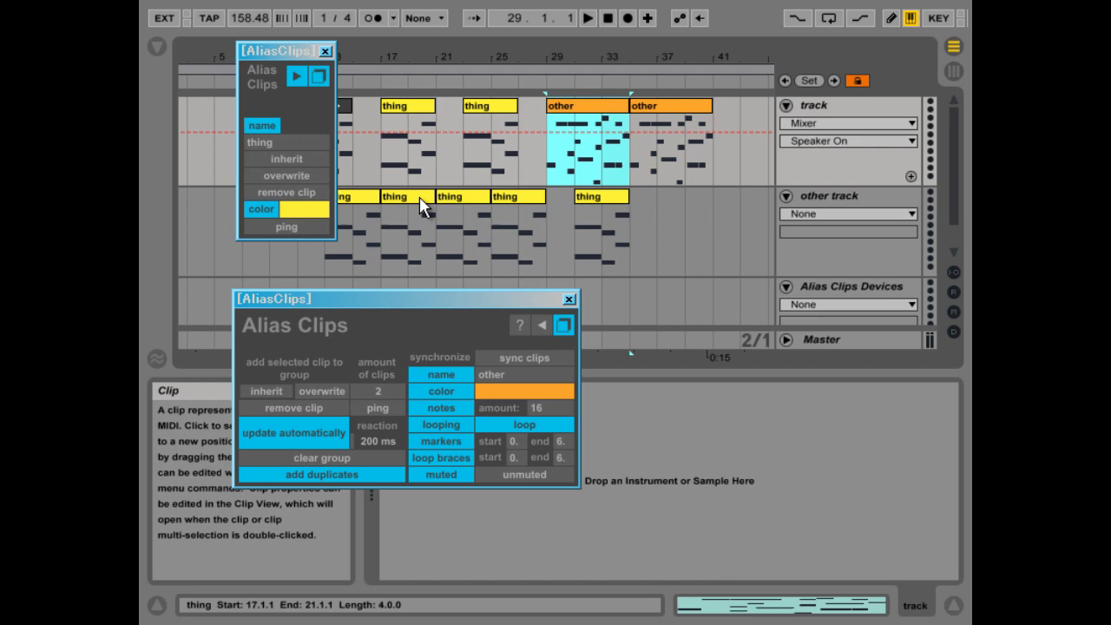
pyautogui.click(274, 158)
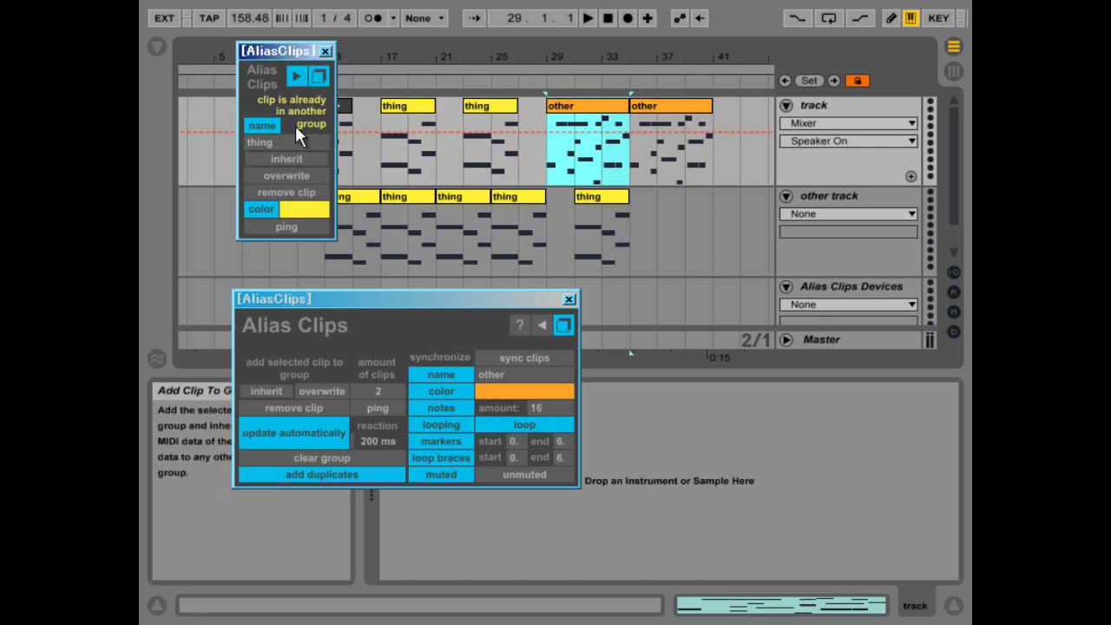
pyautogui.click(304, 76)
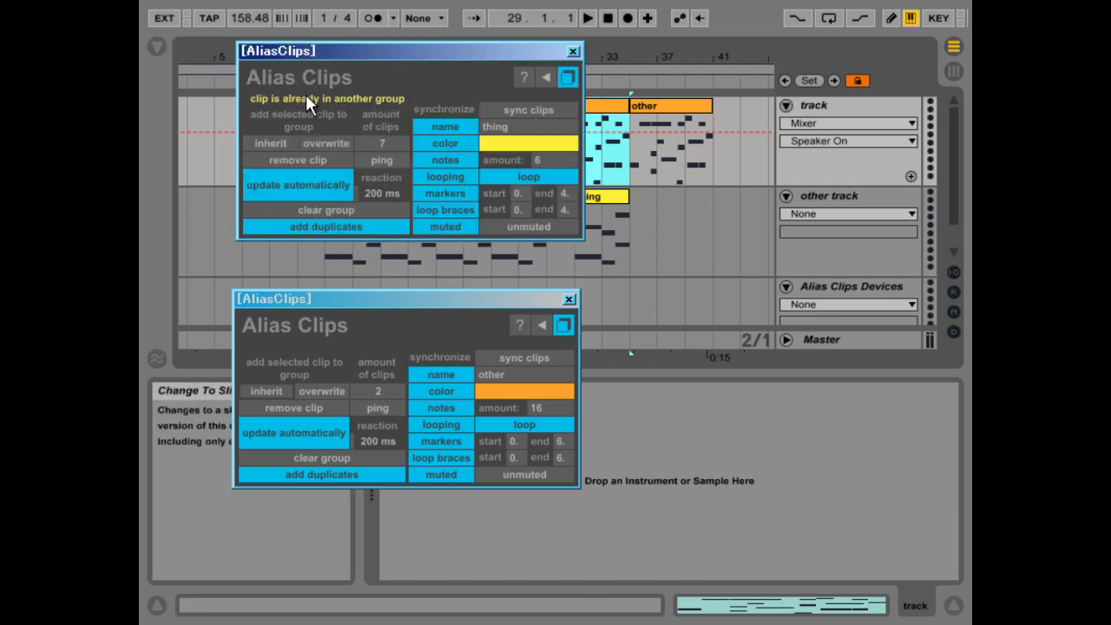
pyautogui.click(343, 141)
pyautogui.click(566, 77)
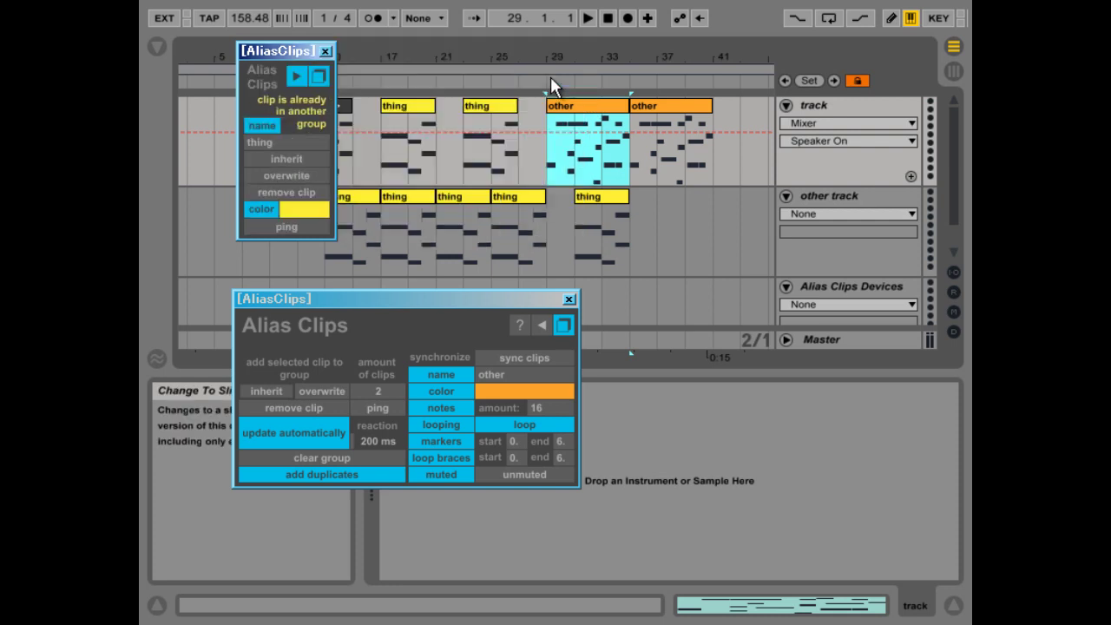
pyautogui.moveTo(284, 53); pyautogui.dragTo(231, 49)
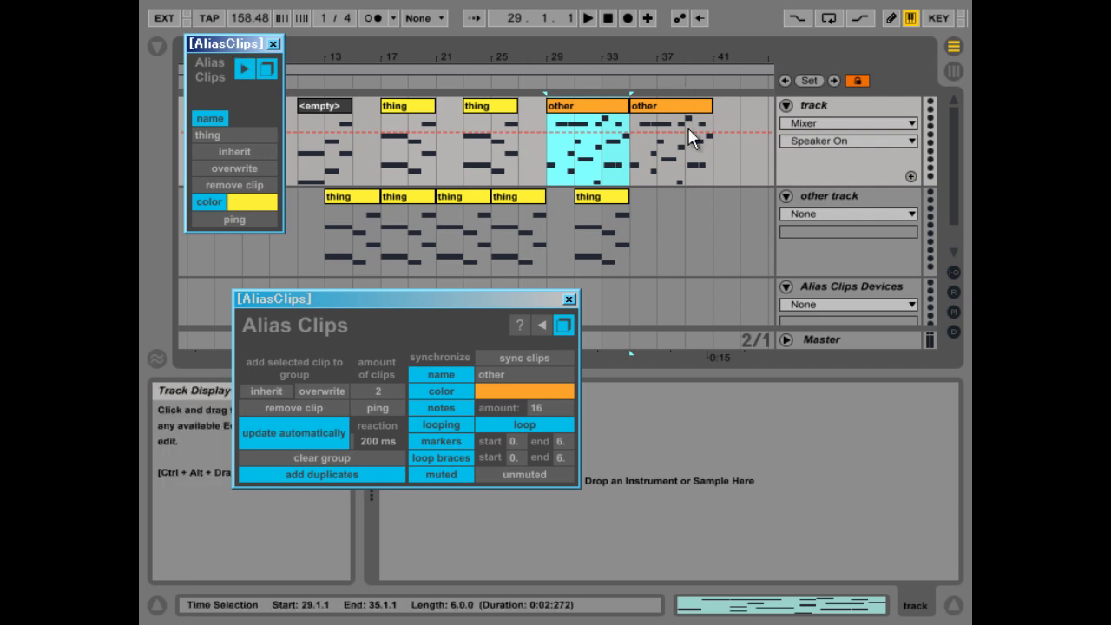
# Step: Move thing clips to bars 37–41 and 31–35, lengthen the bar-21 clip, and switch to Session View
pyautogui.moveTo(601, 206); pyautogui.dragTo(688, 200)
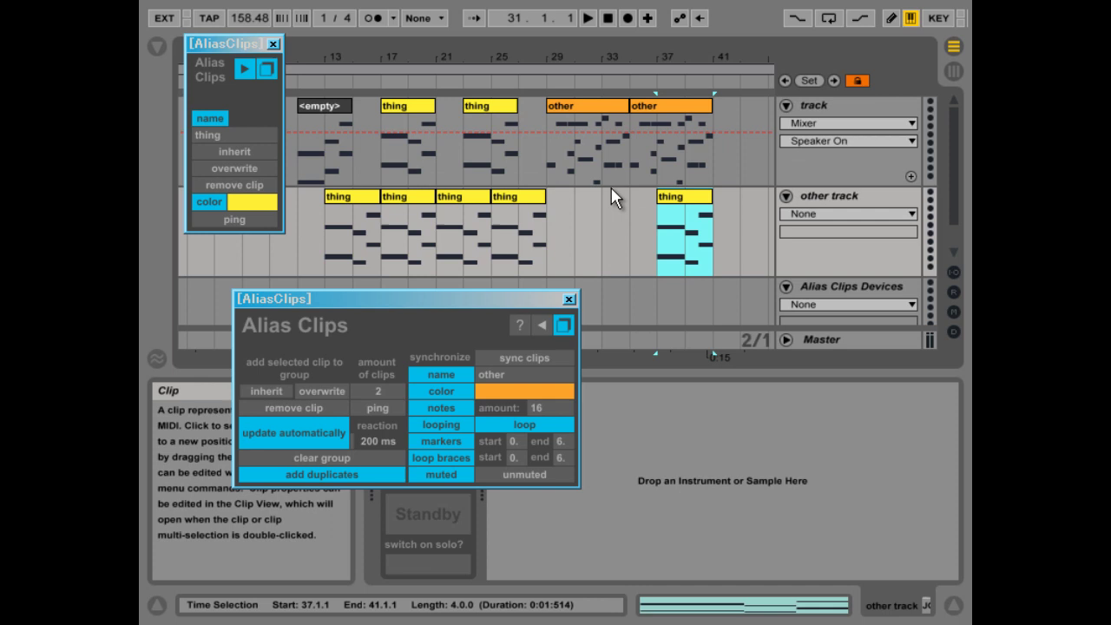
pyautogui.click(598, 208)
pyautogui.moveTo(597, 208); pyautogui.dragTo(626, 208)
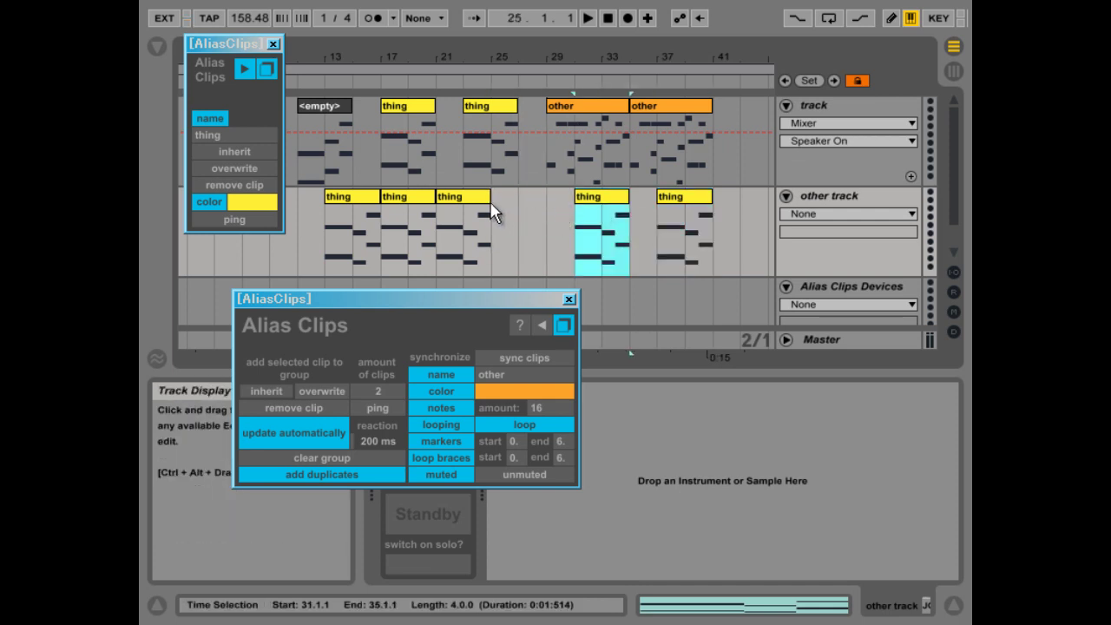
pyautogui.moveTo(490, 202); pyautogui.dragTo(547, 211)
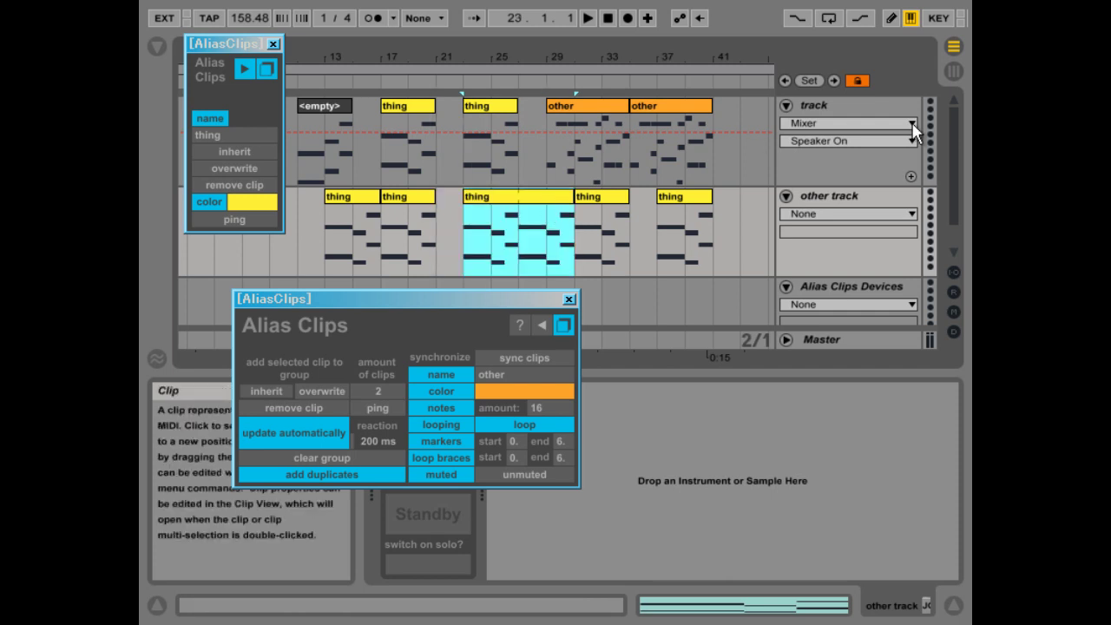
pyautogui.click(956, 70)
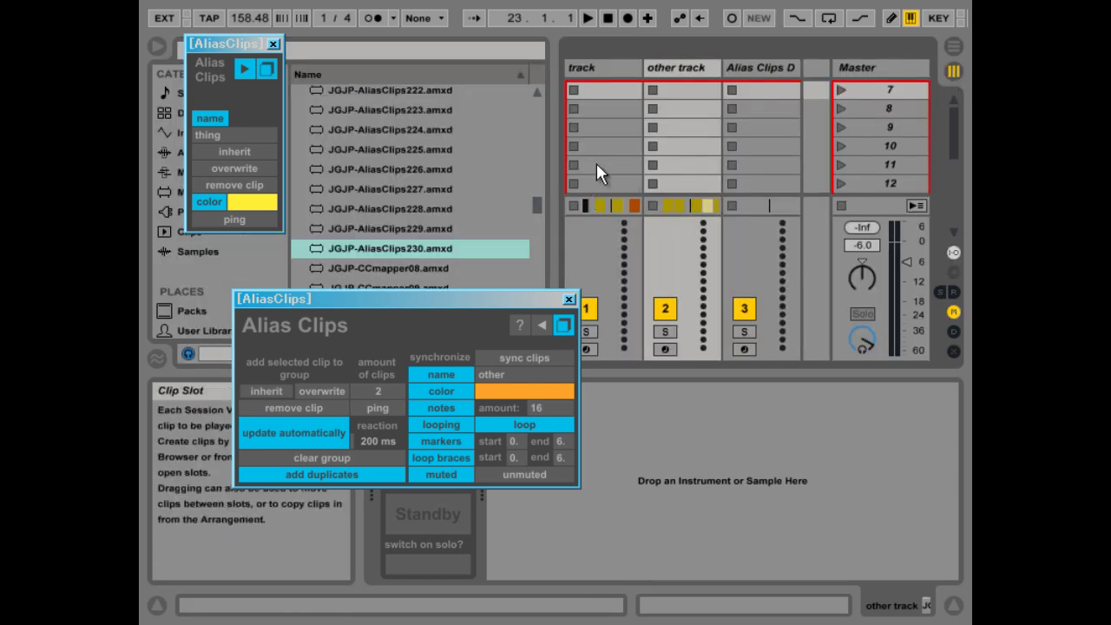
# Step: Create a clip in the track's second Session slot, overwrite it from the thing group, and return to Arrangement
pyautogui.doubleClick(603, 111)
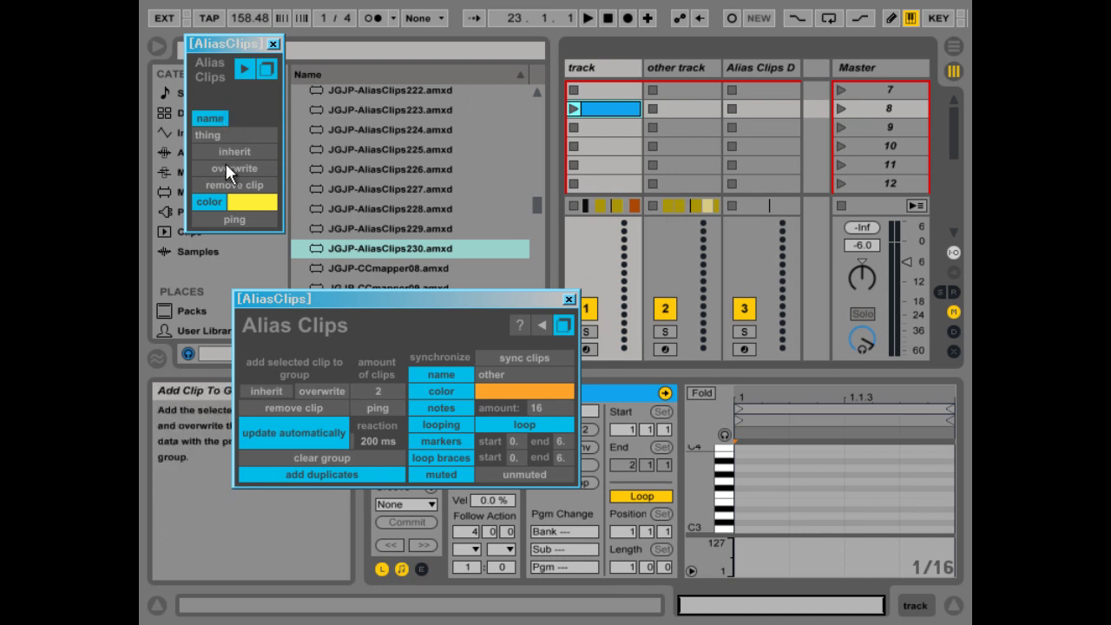
pyautogui.click(225, 164)
pyautogui.click(601, 108)
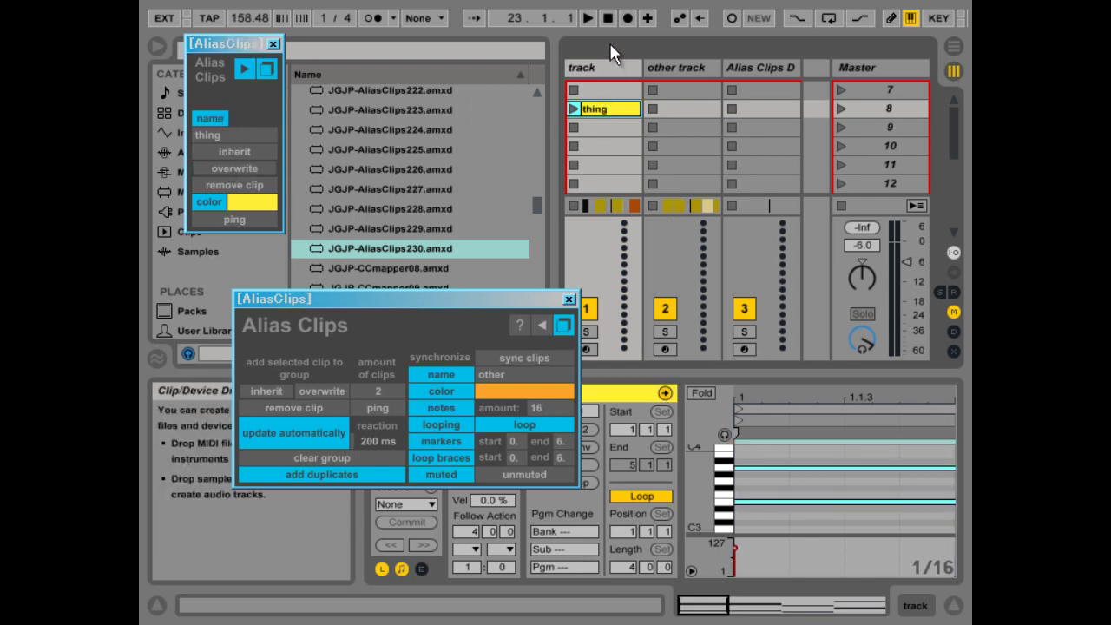
pyautogui.doubleClick(784, 398)
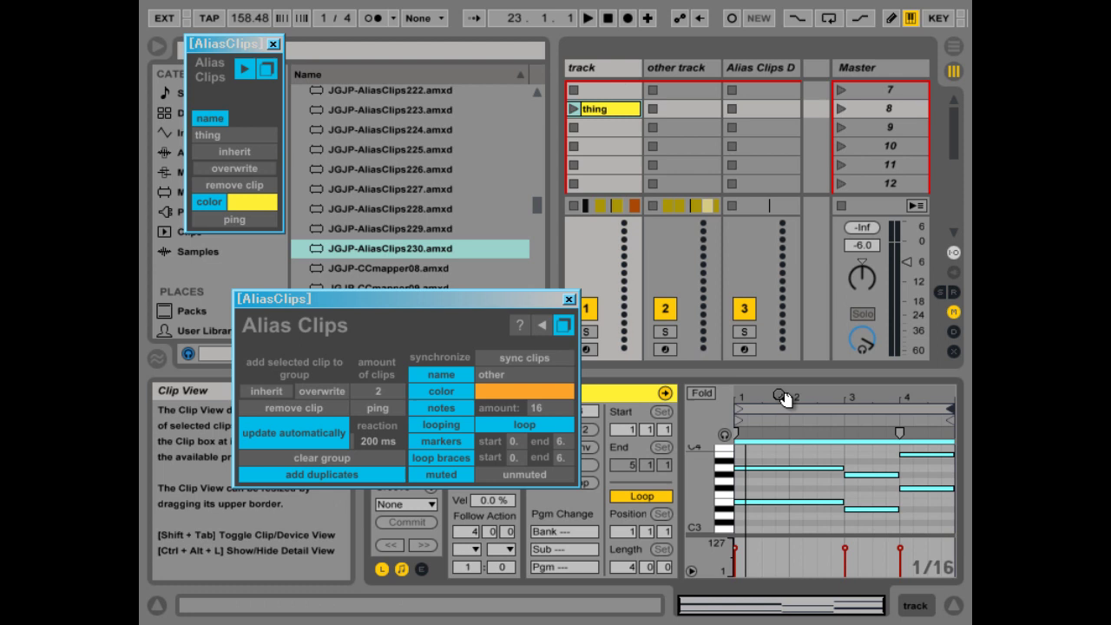
pyautogui.click(953, 48)
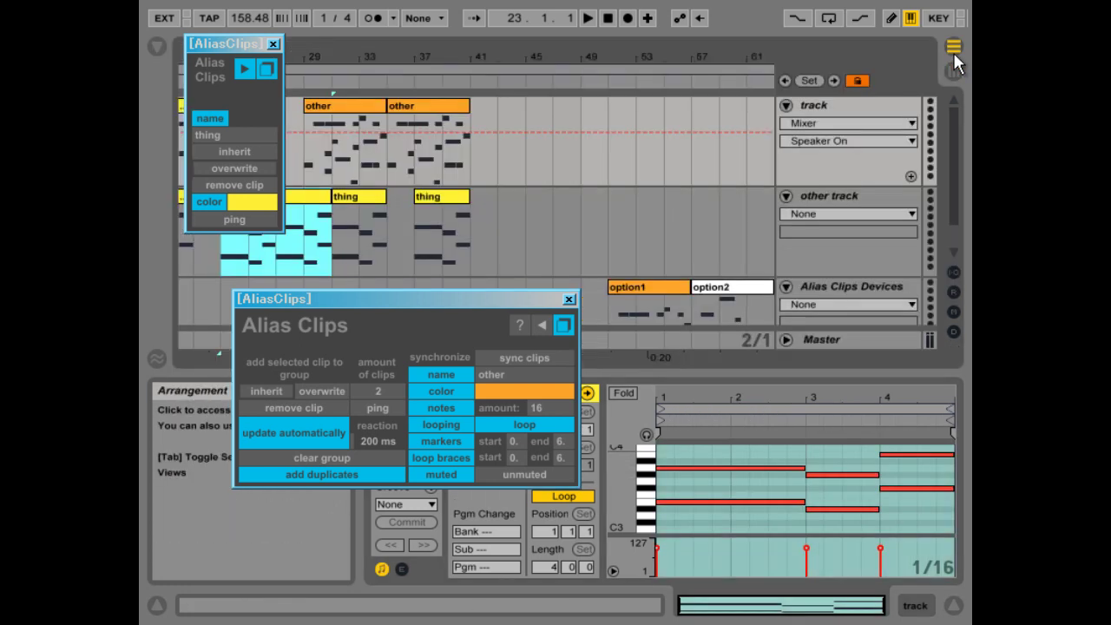
# Step: Move the bar-31 thing clip to bar 33, select bars 33–41 on other track, and expand the thing window
pyautogui.click(347, 198)
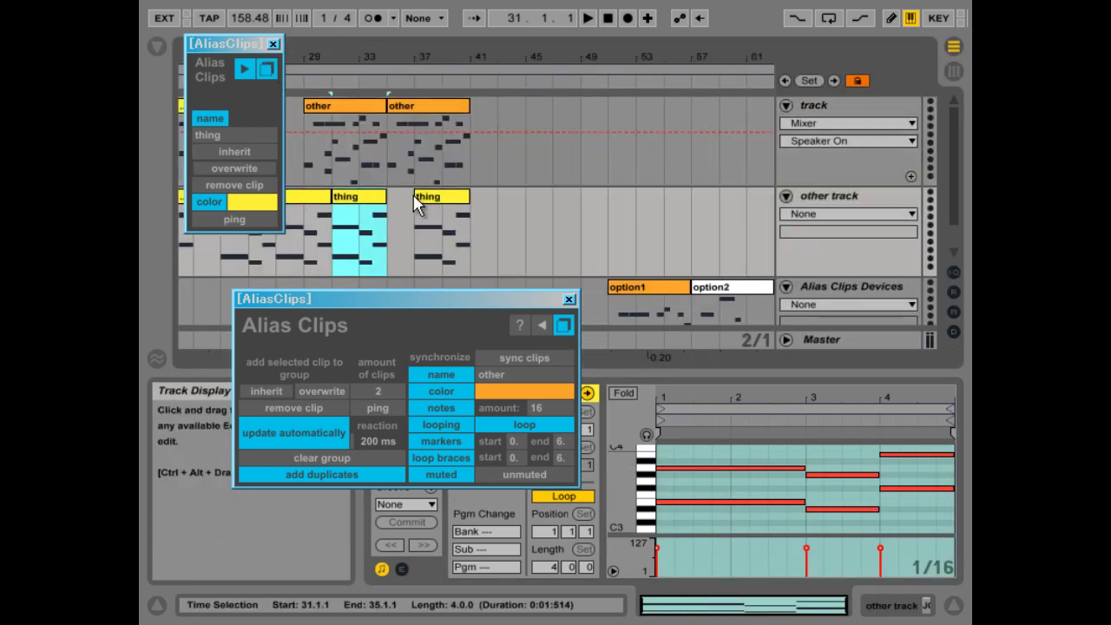
pyautogui.moveTo(390, 57); pyautogui.dragTo(392, 53)
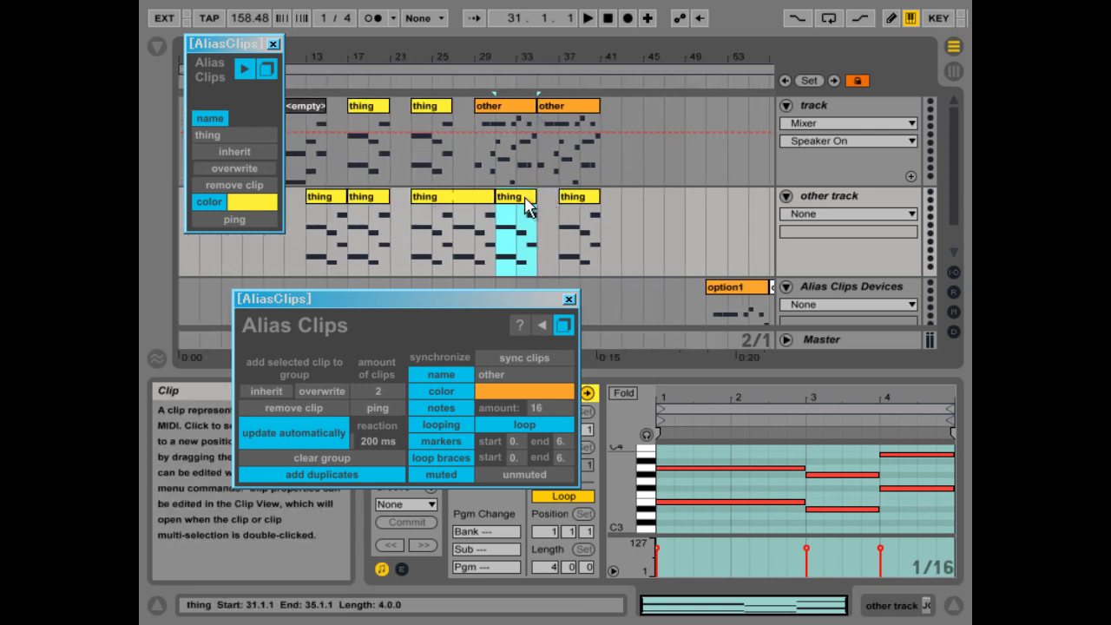
pyautogui.moveTo(529, 212); pyautogui.dragTo(550, 213)
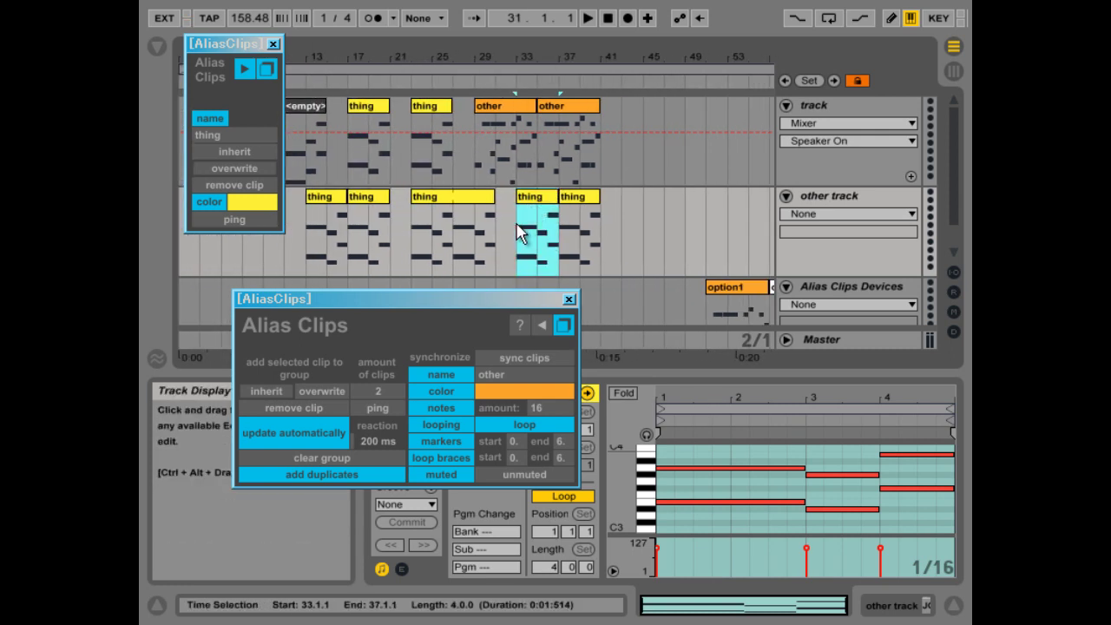
pyautogui.click(518, 229)
pyautogui.moveTo(518, 229); pyautogui.dragTo(593, 238)
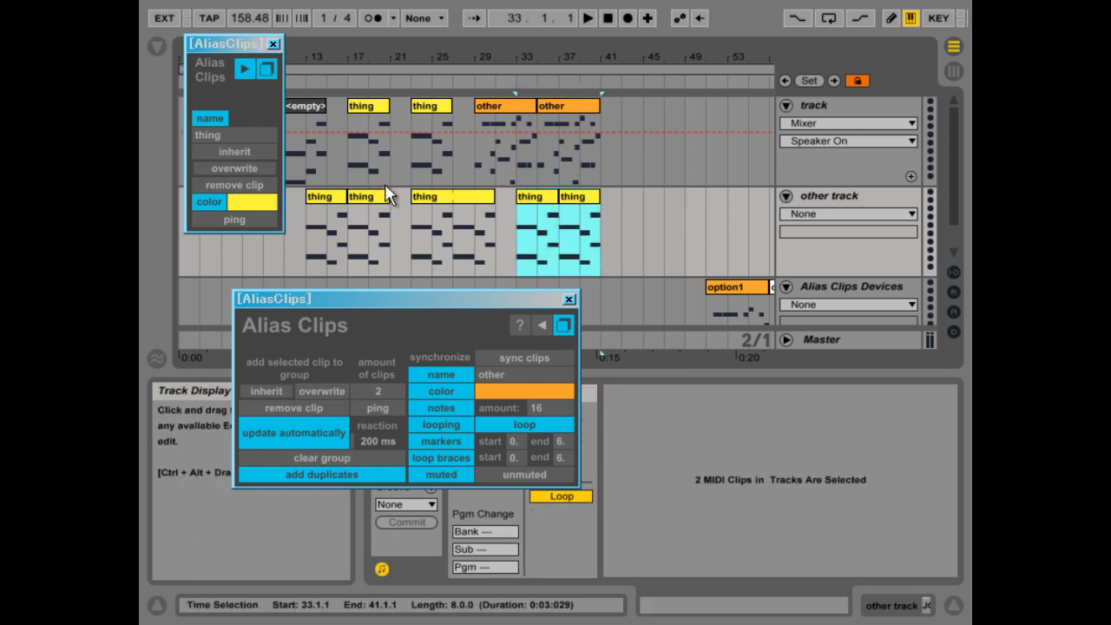
pyautogui.click(256, 67)
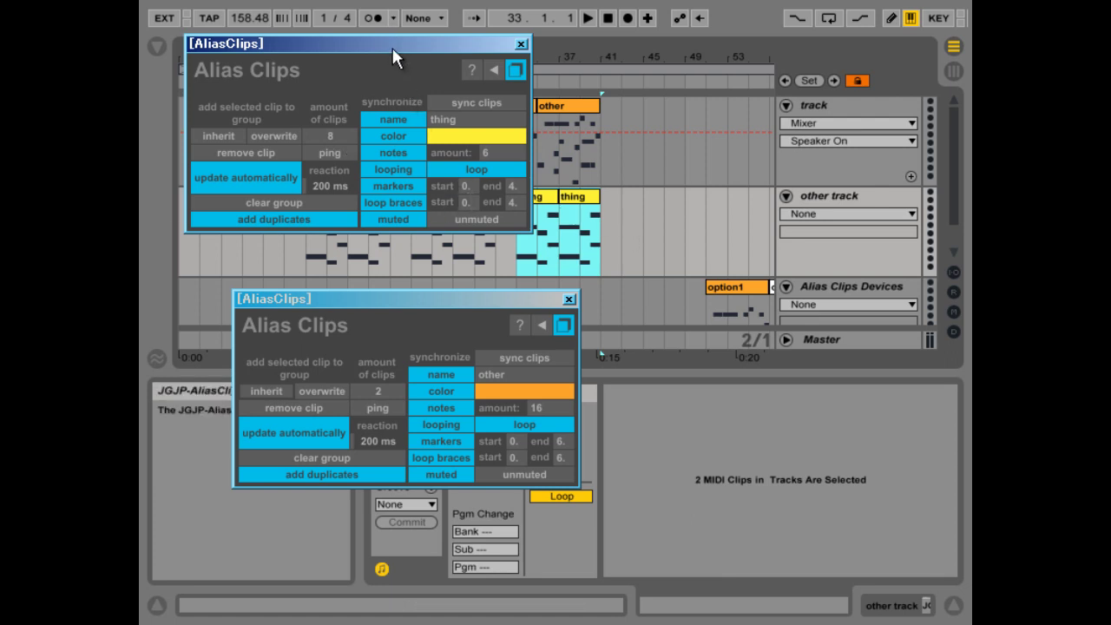
# Step: Move the two thing clips on other track later, to bars 45 and 39
pyautogui.moveTo(393, 48); pyautogui.dragTo(357, 30)
pyautogui.click(578, 200)
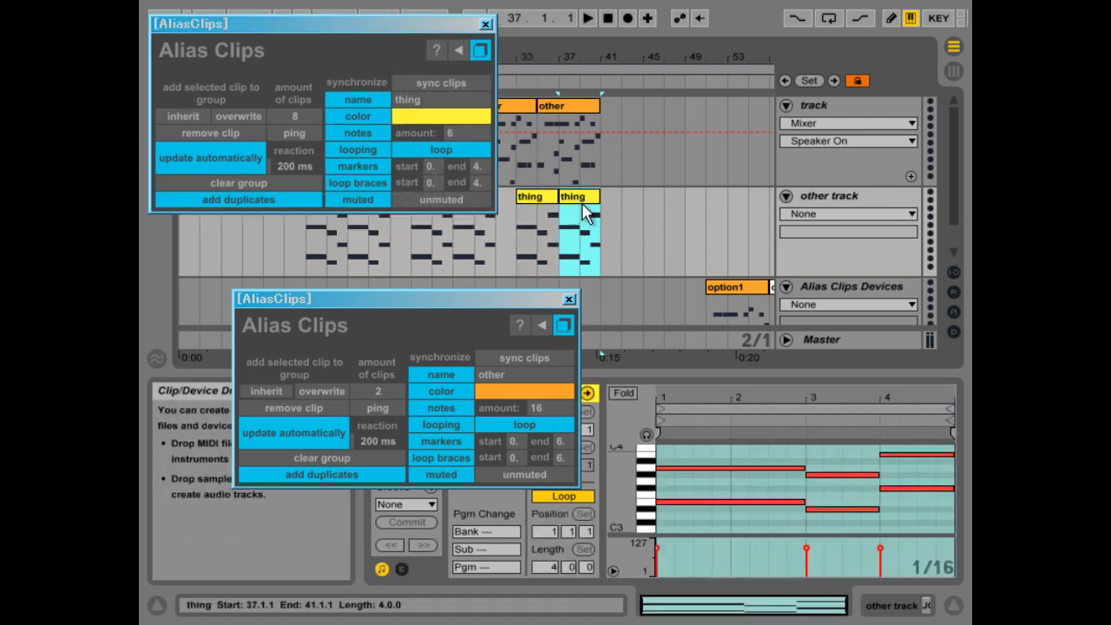
pyautogui.moveTo(576, 198); pyautogui.dragTo(663, 198)
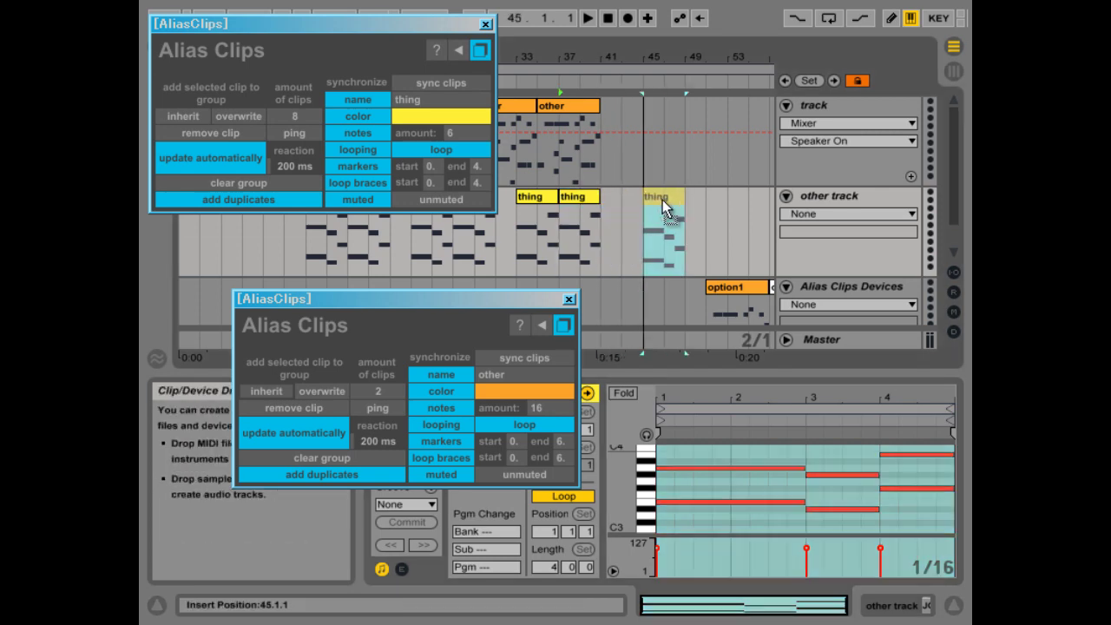
pyautogui.moveTo(550, 196); pyautogui.dragTo(607, 203)
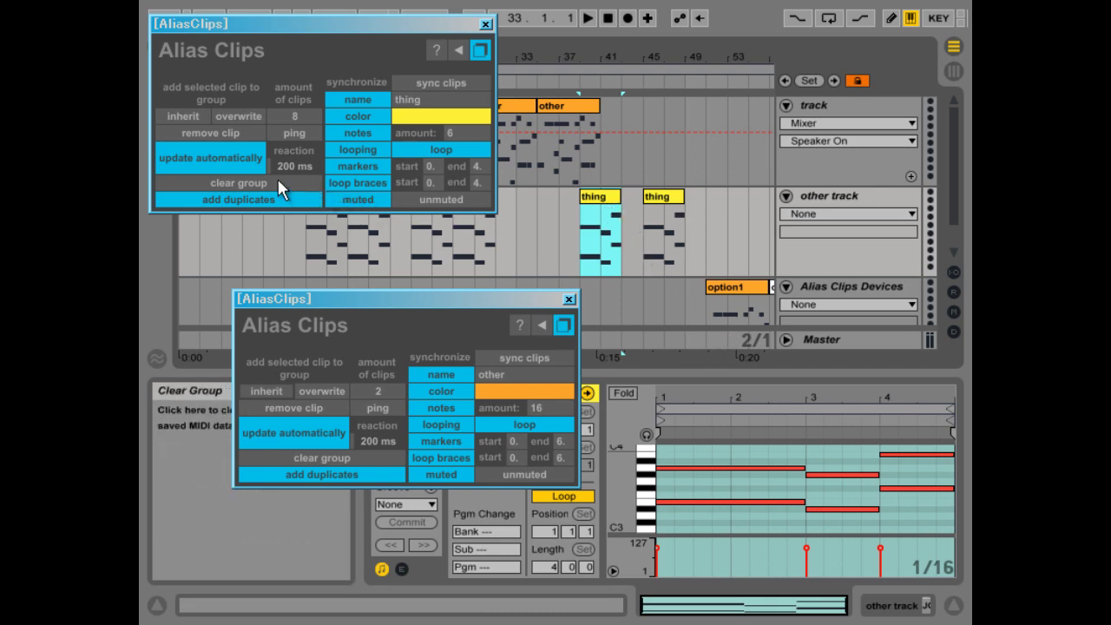
# Step: Remove both clips from the thing group and move them up onto the first track
pyautogui.click(232, 130)
pyautogui.click(664, 197)
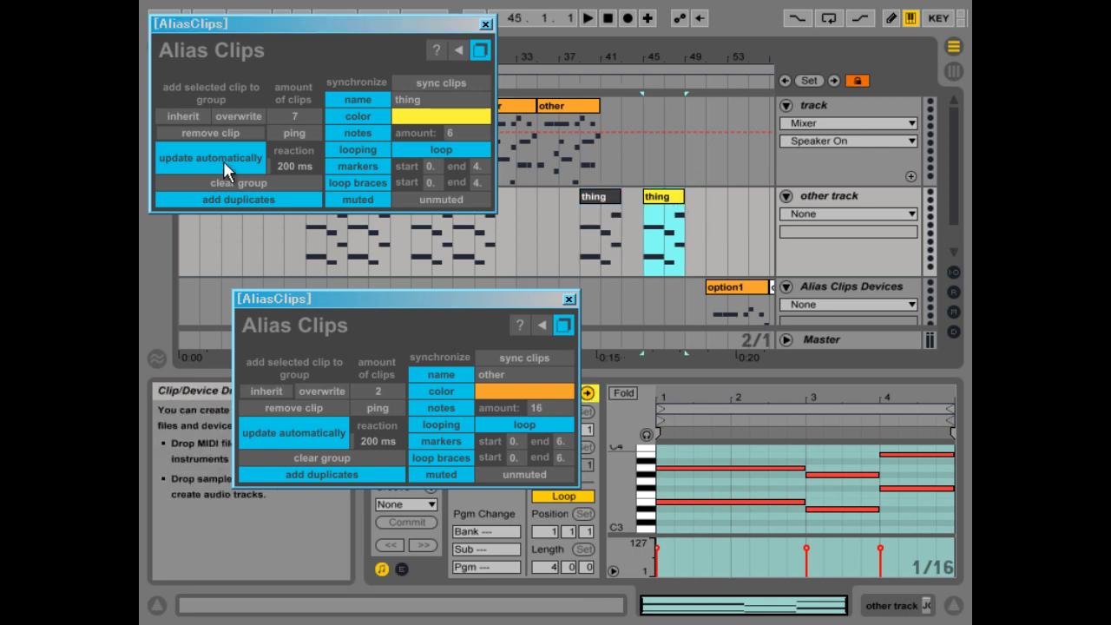
pyautogui.click(213, 129)
pyautogui.keyDown('shift'); pyautogui.click(599, 221); pyautogui.keyUp('shift')
pyautogui.moveTo(680, 233); pyautogui.dragTo(670, 152)
pyautogui.moveTo(610, 47); pyautogui.dragTo(550, 52)
# Step: Relink both moved clips to the thing group with overwrite and place its window beside the other group's
pyautogui.click(607, 113)
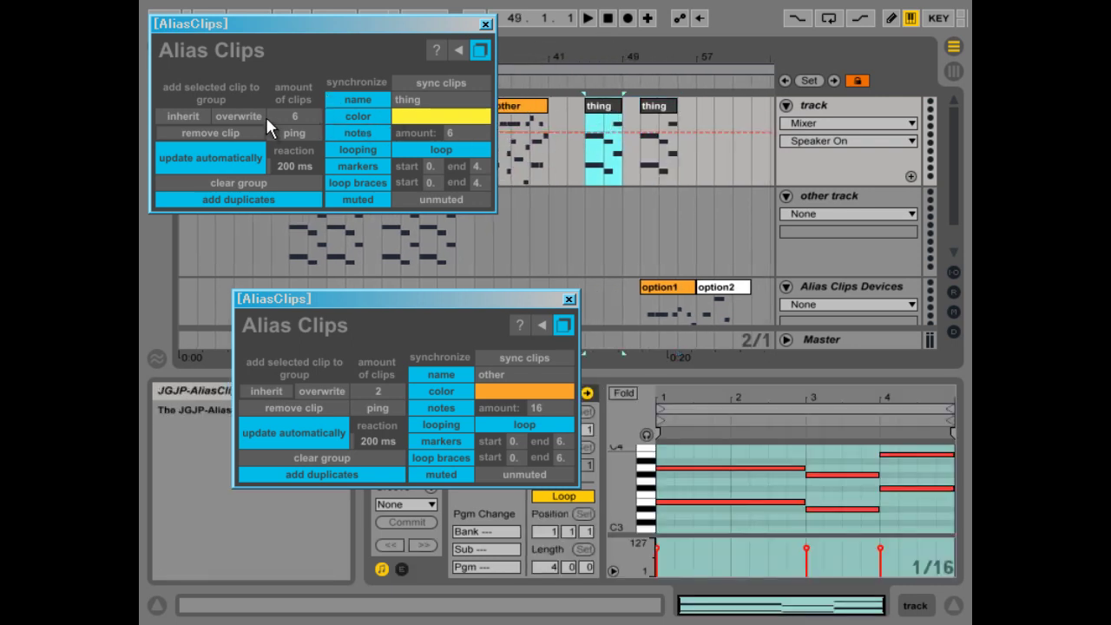
pyautogui.click(211, 93)
pyautogui.click(649, 105)
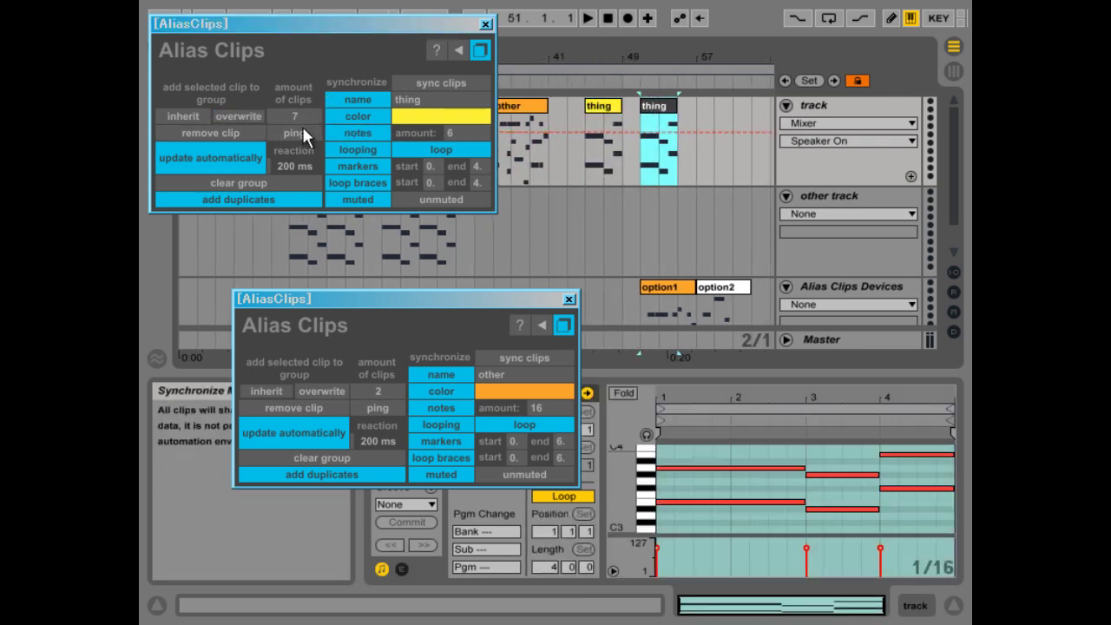
pyautogui.click(251, 97)
pyautogui.moveTo(556, 44); pyautogui.dragTo(551, 49)
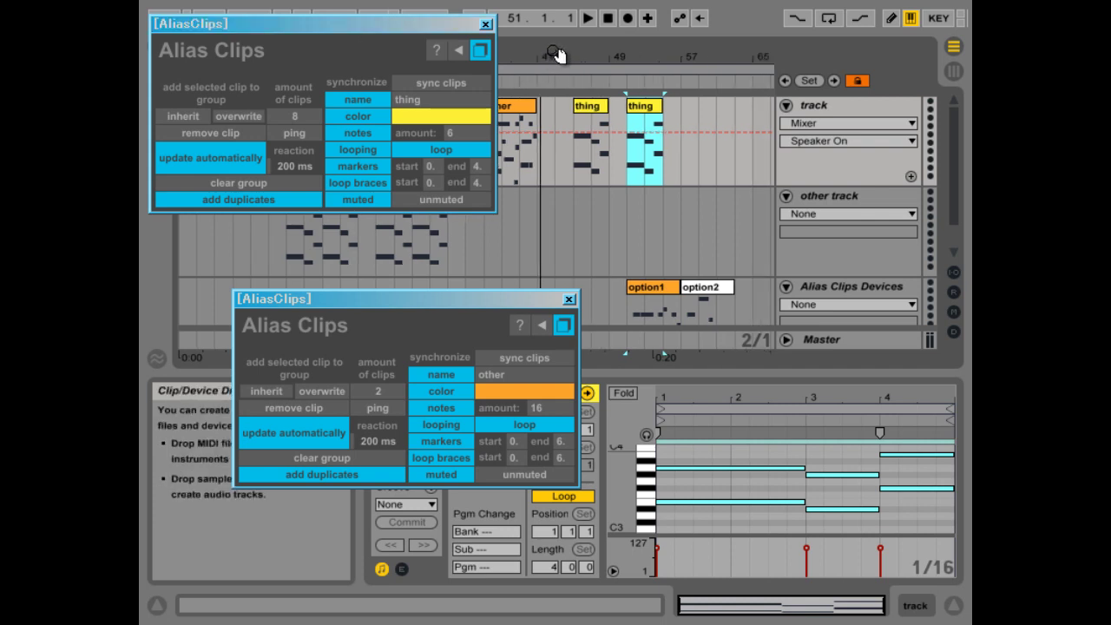
pyautogui.moveTo(385, 22); pyautogui.dragTo(829, 295)
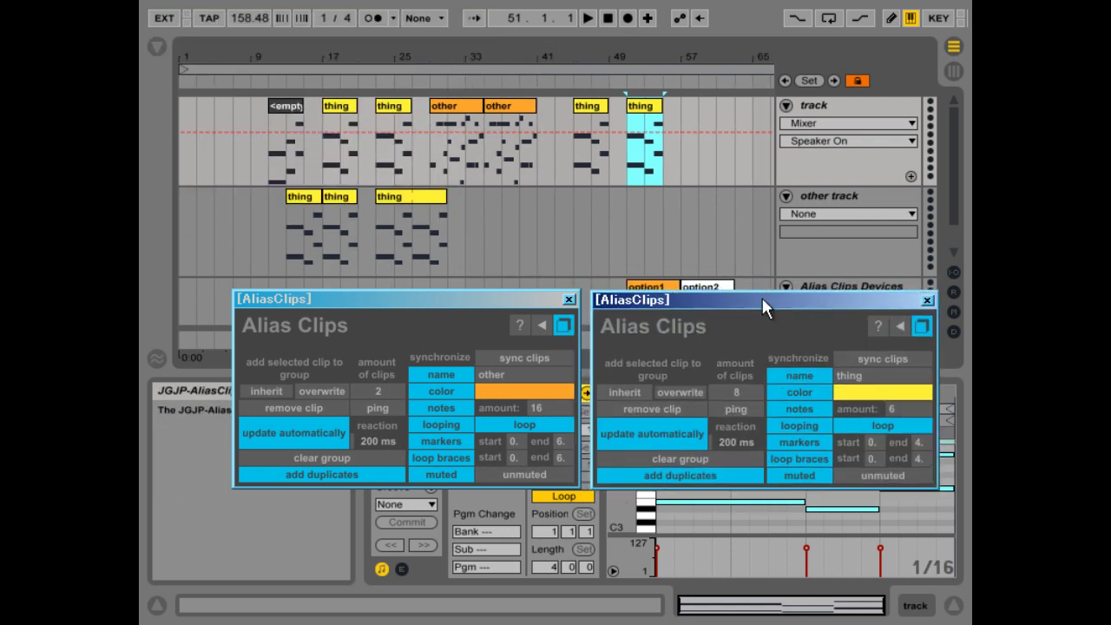
# Step: Set the two Alias Clips windows side by side and stretch the bar-17 thing clip to end at bar 21
pyautogui.moveTo(512, 298); pyautogui.dragTo(482, 303)
pyautogui.moveTo(632, 302); pyautogui.dragTo(621, 308)
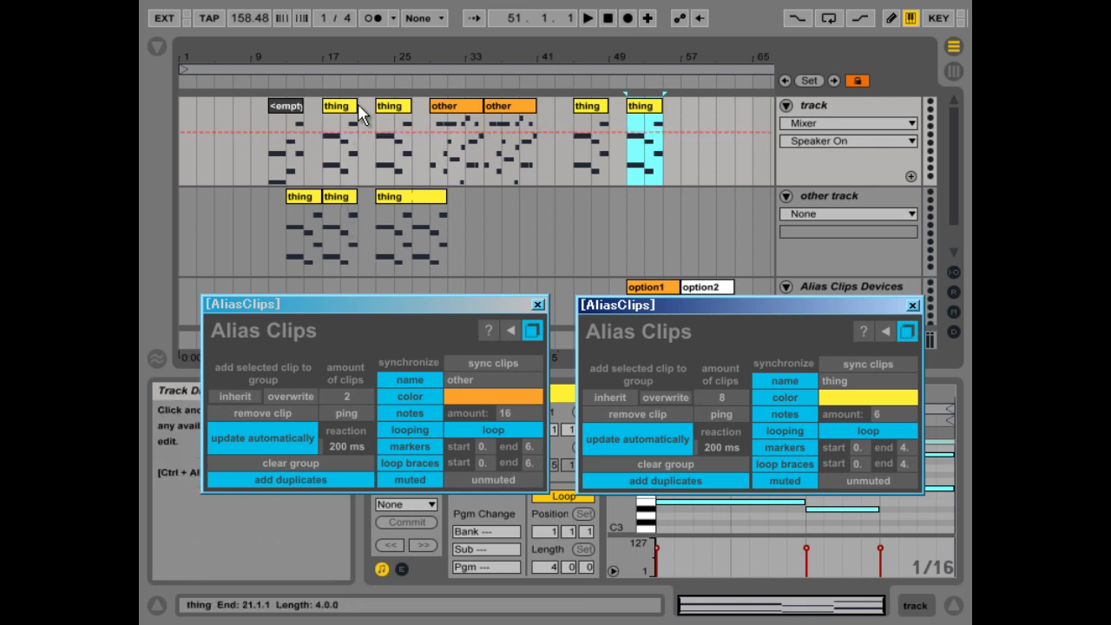
pyautogui.moveTo(358, 104)
pyautogui.mouseDown()
pyautogui.moveTo(415, 110)
pyautogui.moveTo(358, 111)
pyautogui.moveTo(406, 120)
pyautogui.moveTo(371, 119)
pyautogui.moveTo(372, 105)
pyautogui.moveTo(352, 104)
pyautogui.mouseUp()
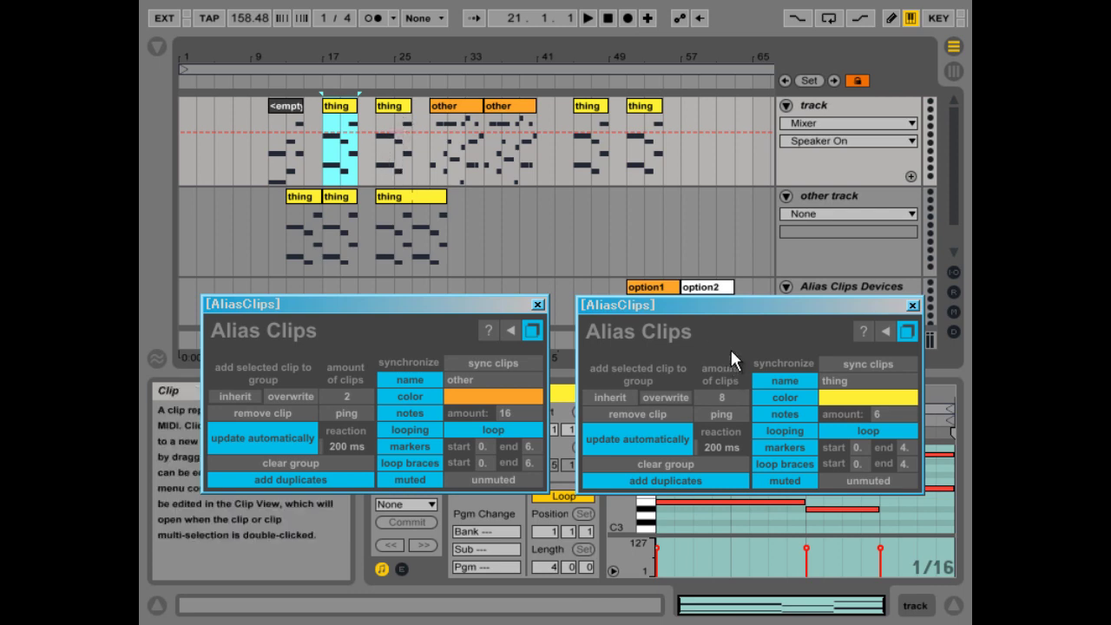
# Step: Rearrange the thing and other group windows so both sit neatly side by side
pyautogui.moveTo(717, 309); pyautogui.dragTo(682, 210)
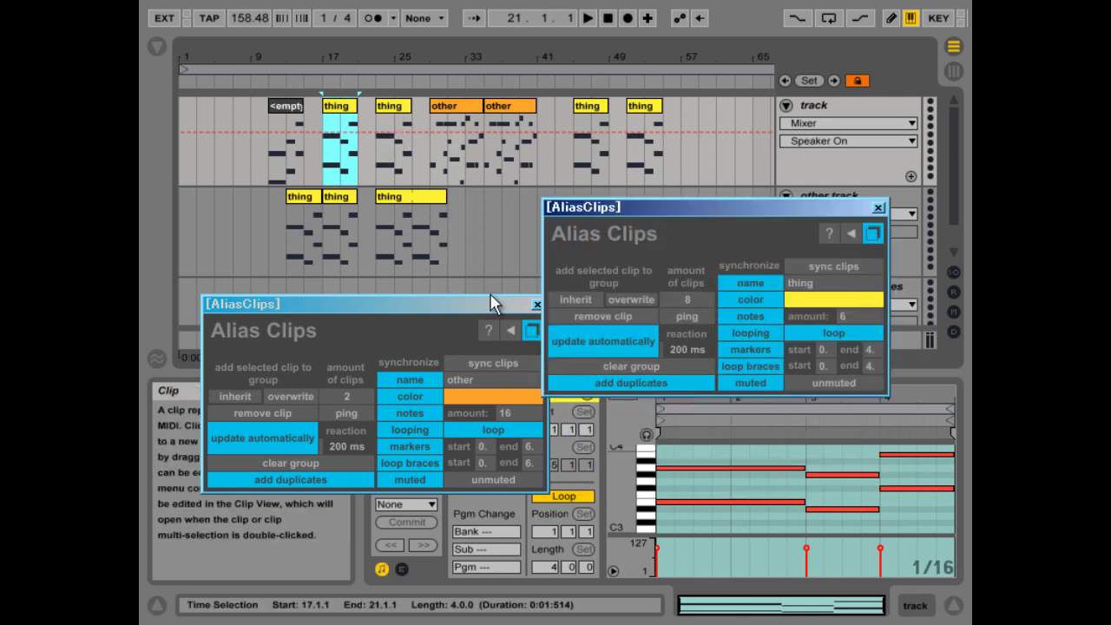
pyautogui.moveTo(482, 306); pyautogui.dragTo(469, 267)
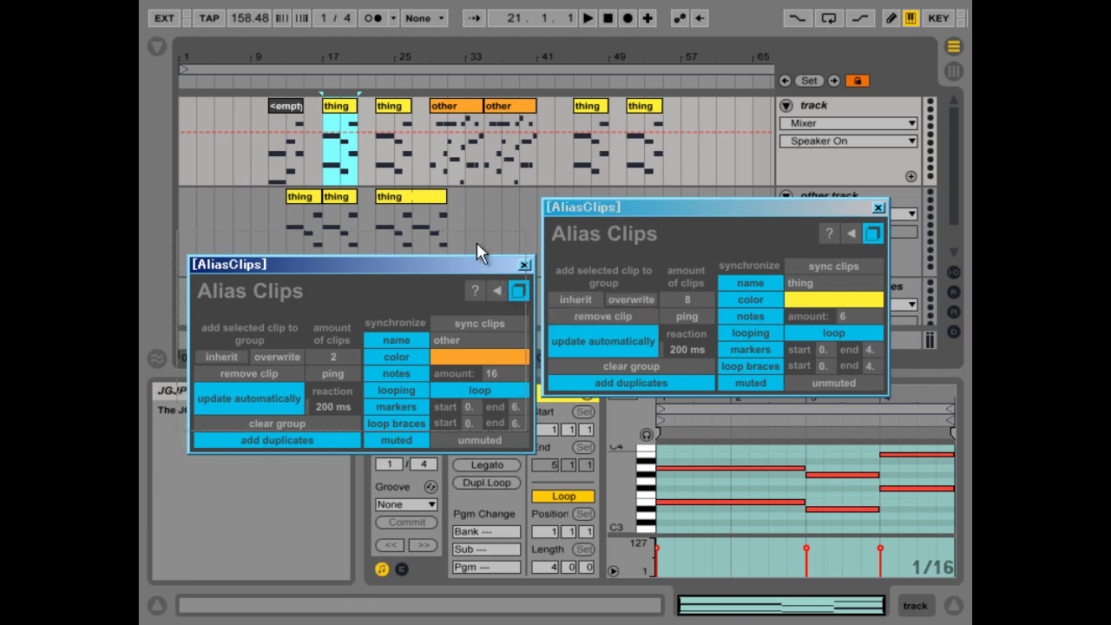
pyautogui.moveTo(482, 262); pyautogui.dragTo(472, 239)
pyautogui.moveTo(580, 214); pyautogui.dragTo(579, 291)
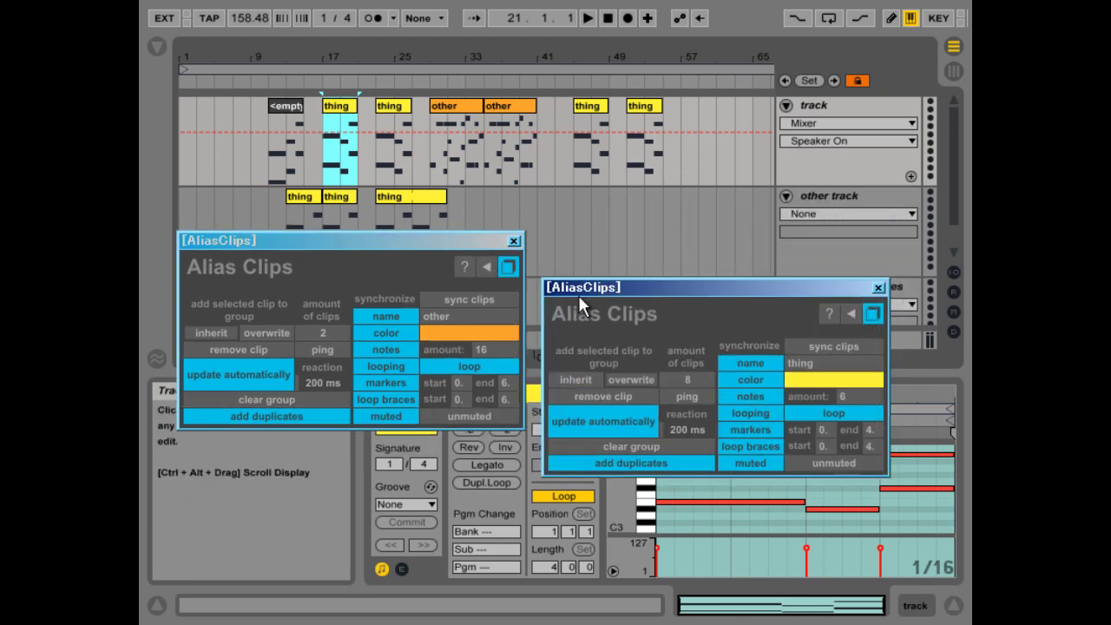
pyautogui.moveTo(435, 243); pyautogui.dragTo(444, 243)
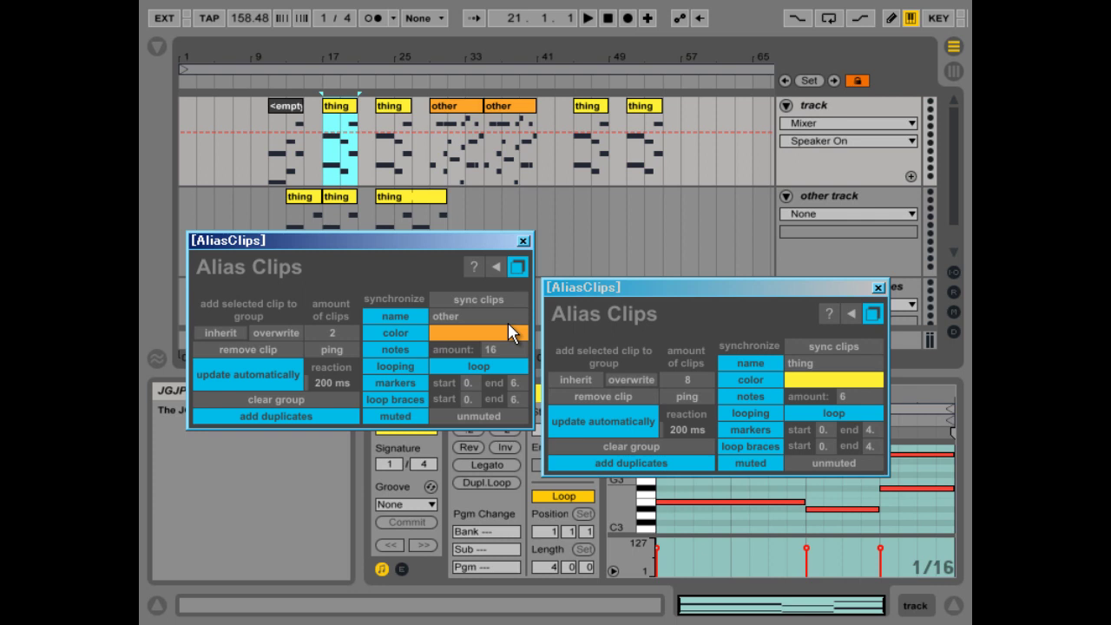
pyautogui.moveTo(564, 289); pyautogui.dragTo(596, 205)
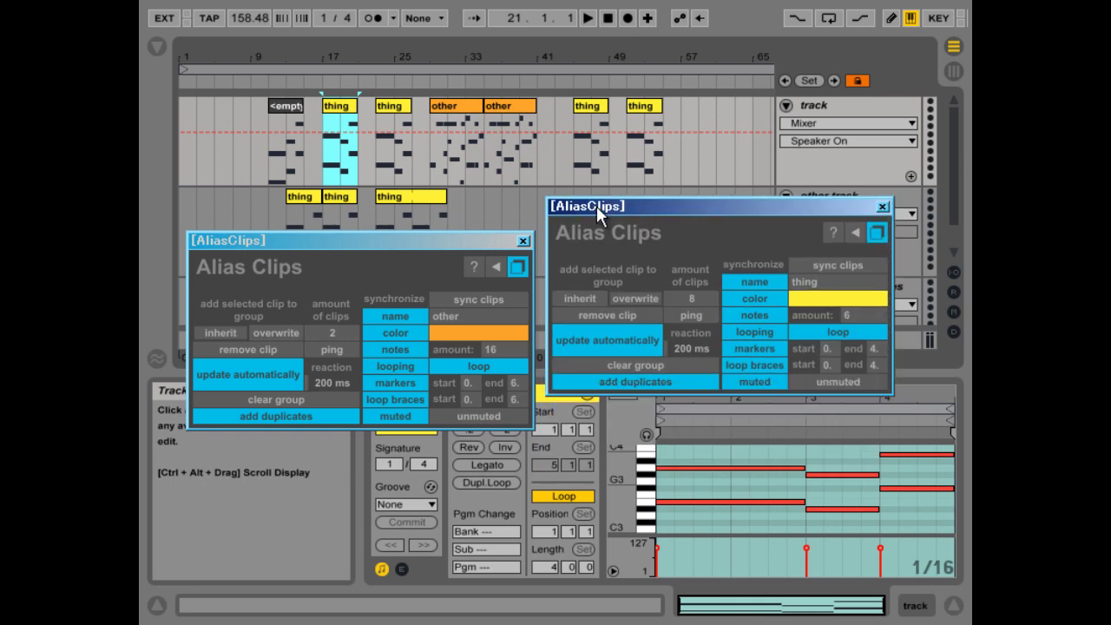
pyautogui.moveTo(492, 239); pyautogui.dragTo(493, 220)
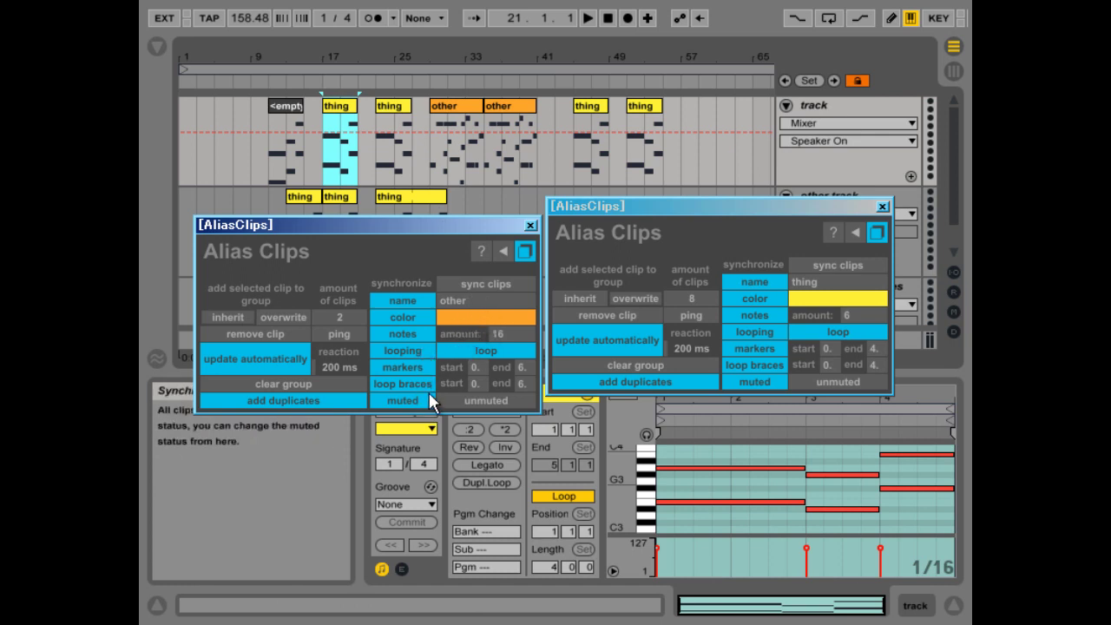
# Step: Toggle the other group's note syncing off and on, then press sync clips without a grouped clip selected
pyautogui.click(404, 334)
pyautogui.click(422, 334)
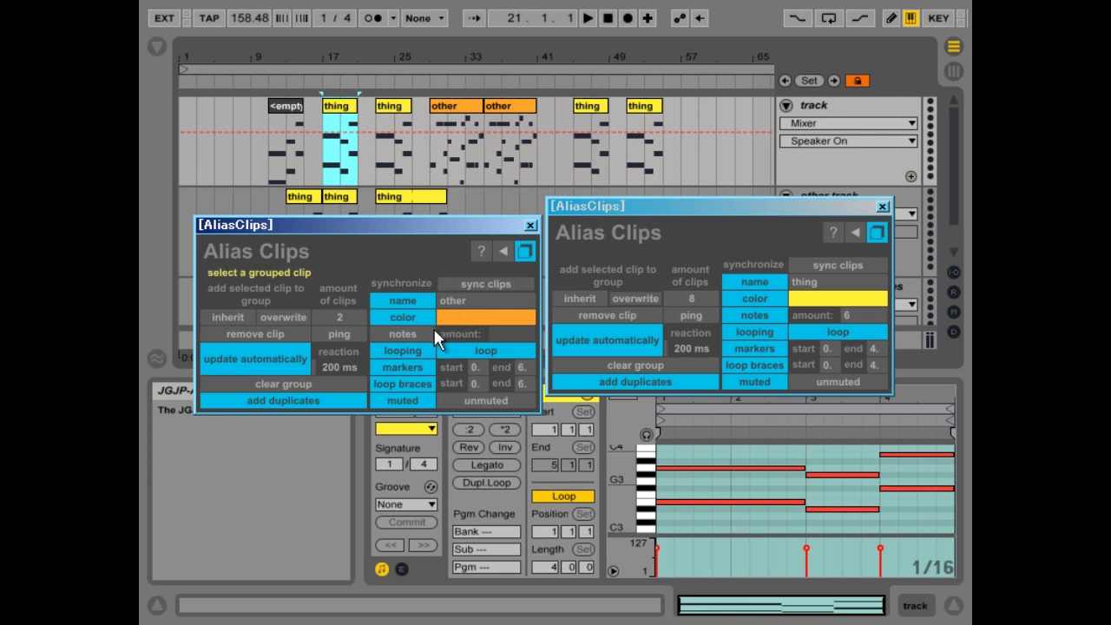
pyautogui.click(479, 284)
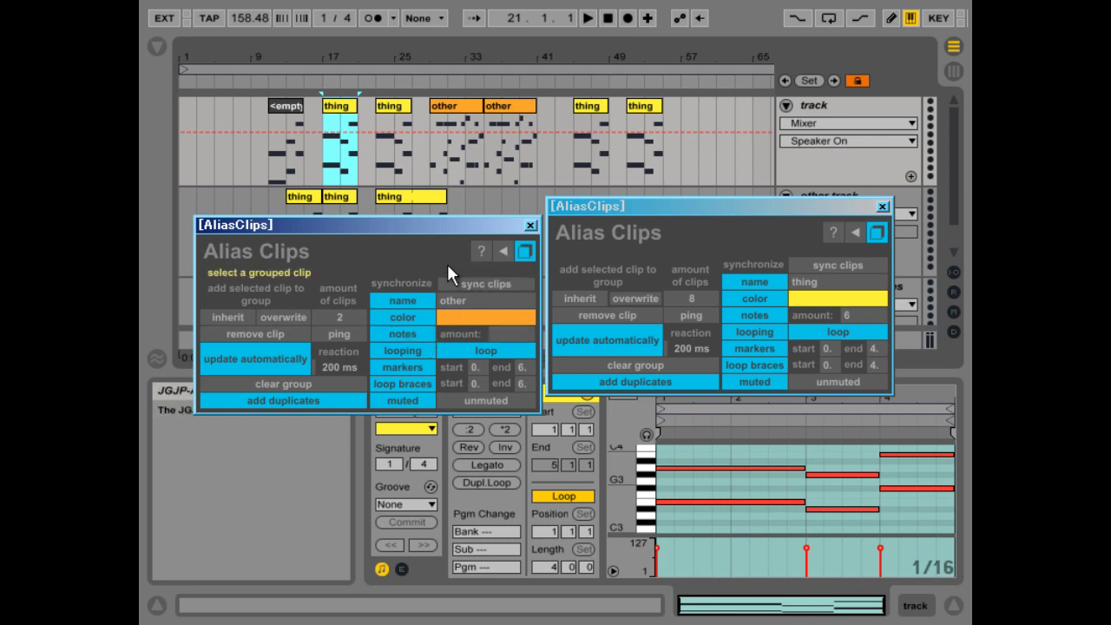
# Step: Sync the other group from its bar-29 clip, then confirm the Undo Change entry in the Edit menu
pyautogui.click(452, 110)
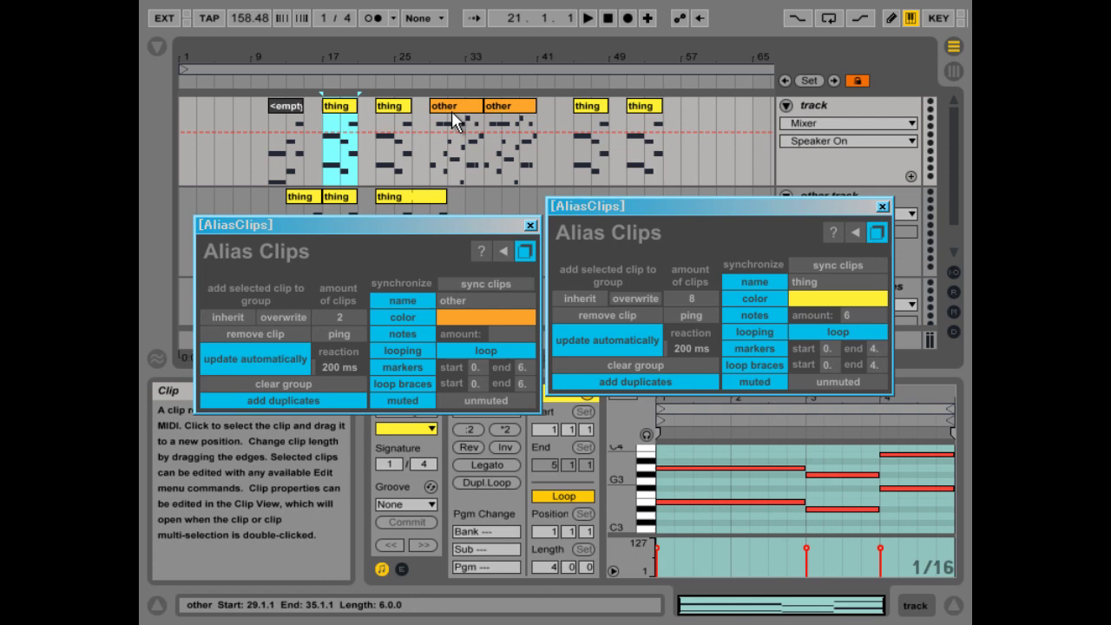
pyautogui.click(477, 282)
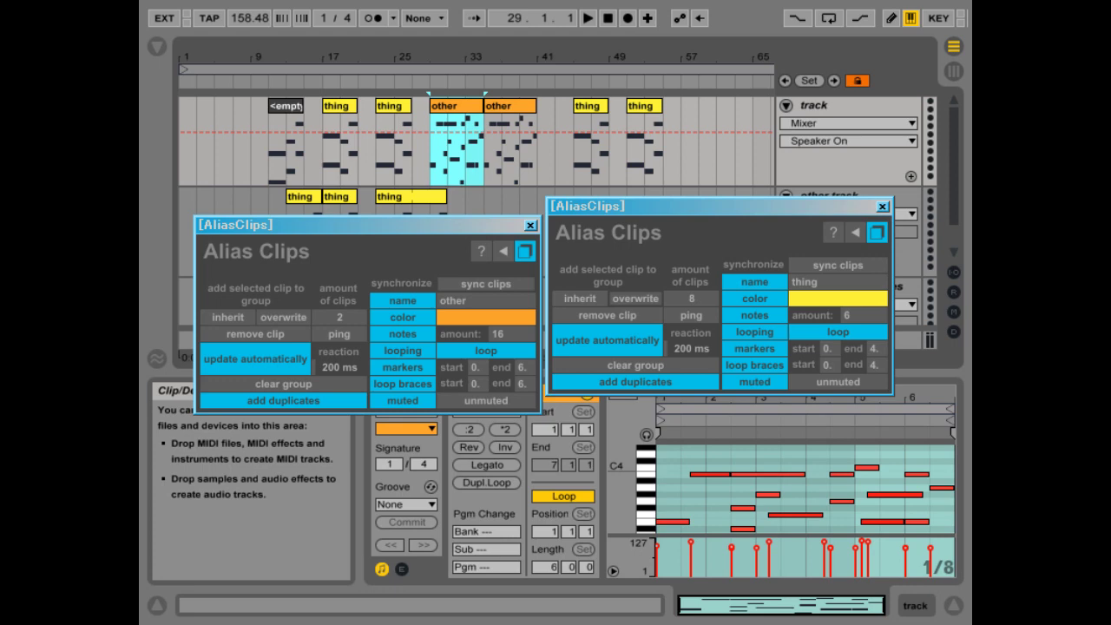
pyautogui.click(212, 4)
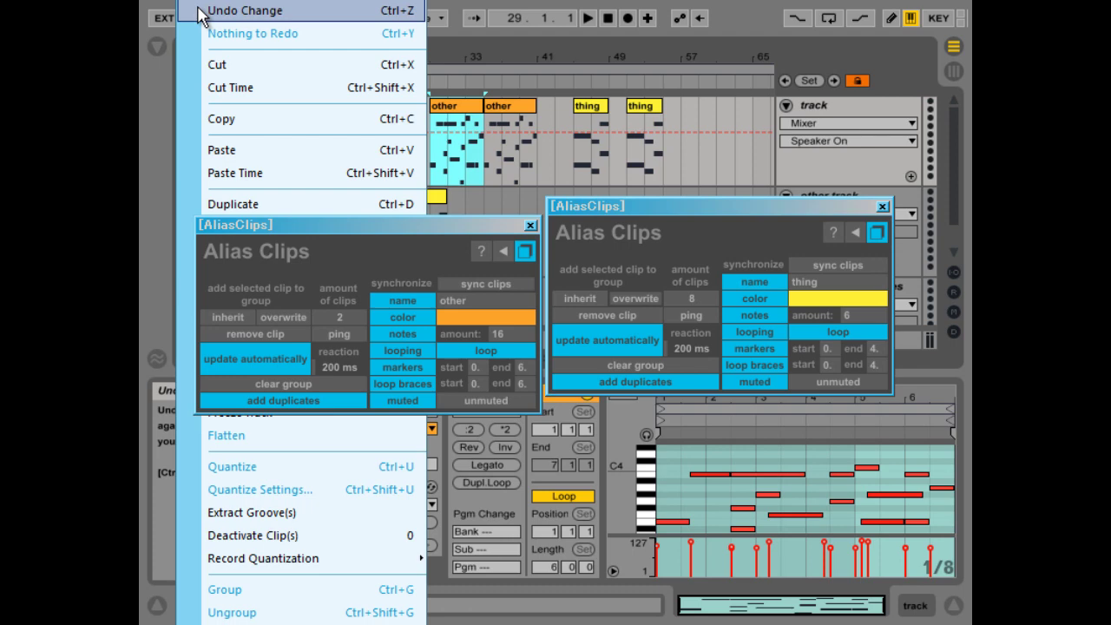
pyautogui.moveTo(252, 0)
pyautogui.press('Escape')
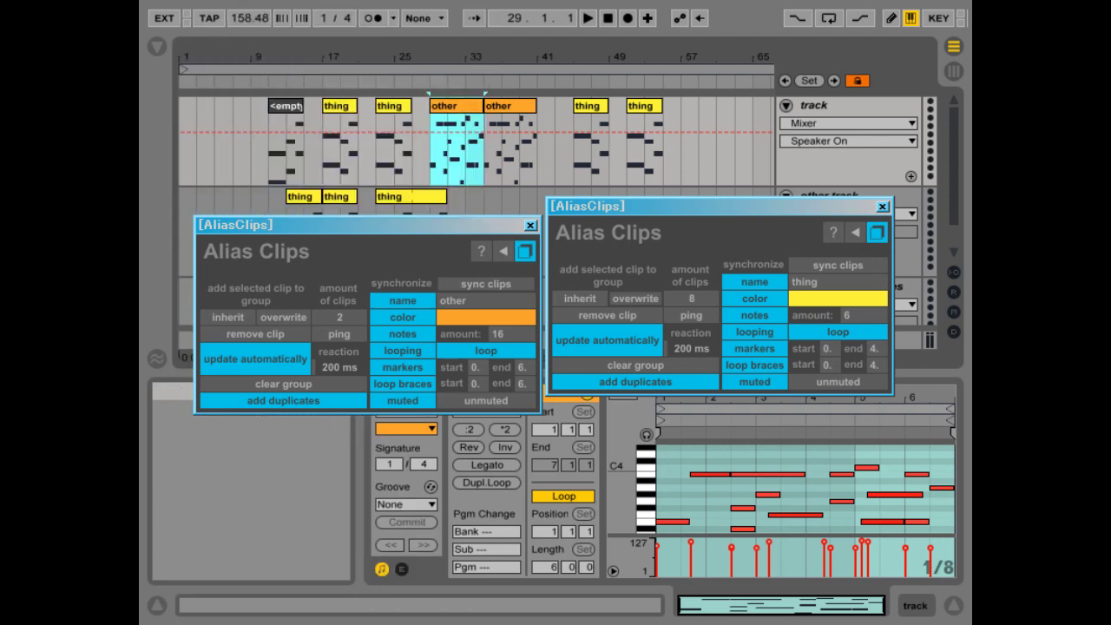
pyautogui.click(195, 1)
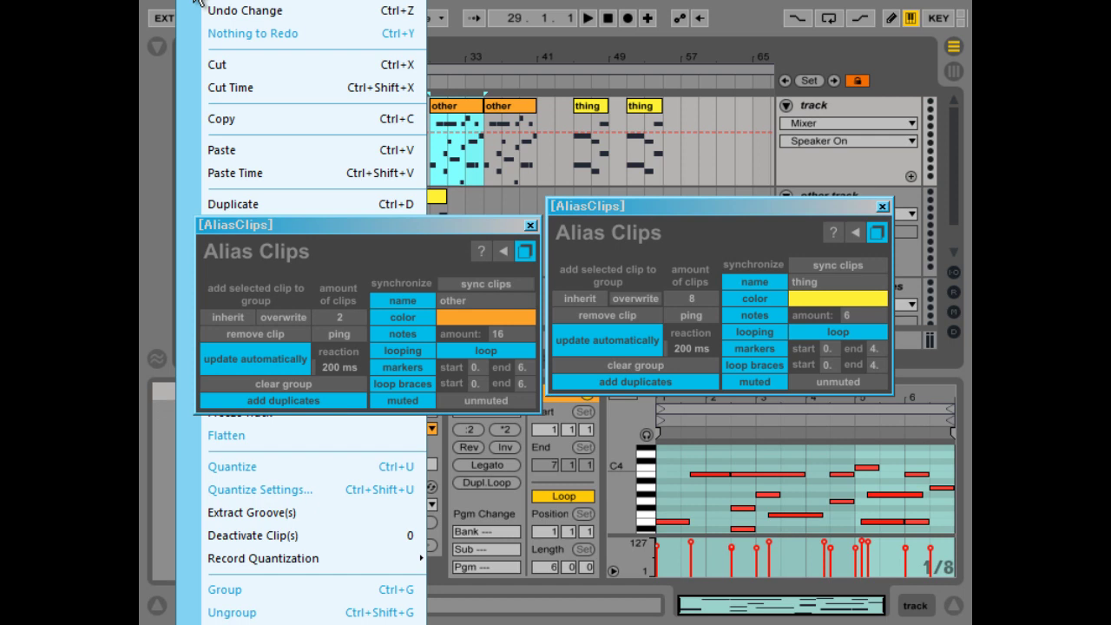
pyautogui.press('Escape')
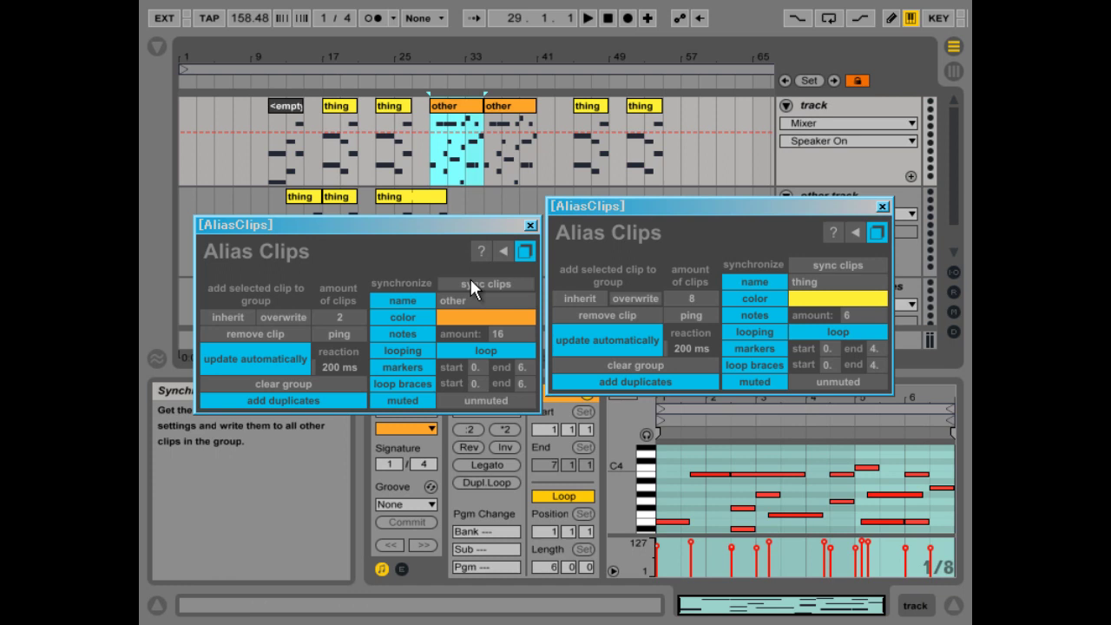
# Step: Select two notes in the second-track thing clip and lower them by semitone steps
pyautogui.click(404, 208)
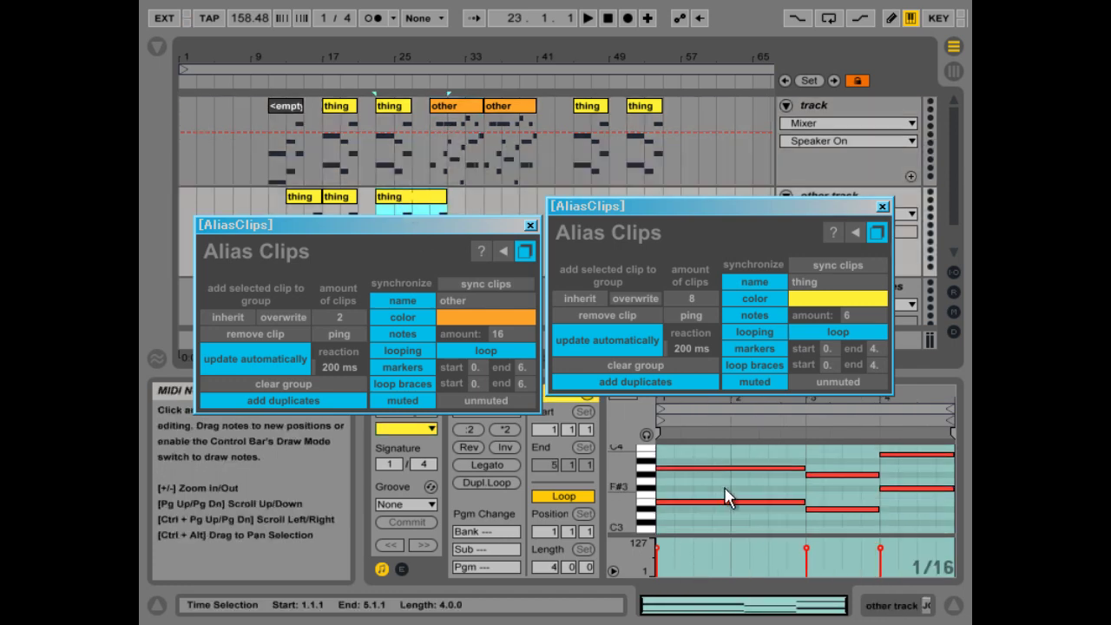
pyautogui.moveTo(732, 461); pyautogui.dragTo(734, 523)
pyautogui.press('Down')
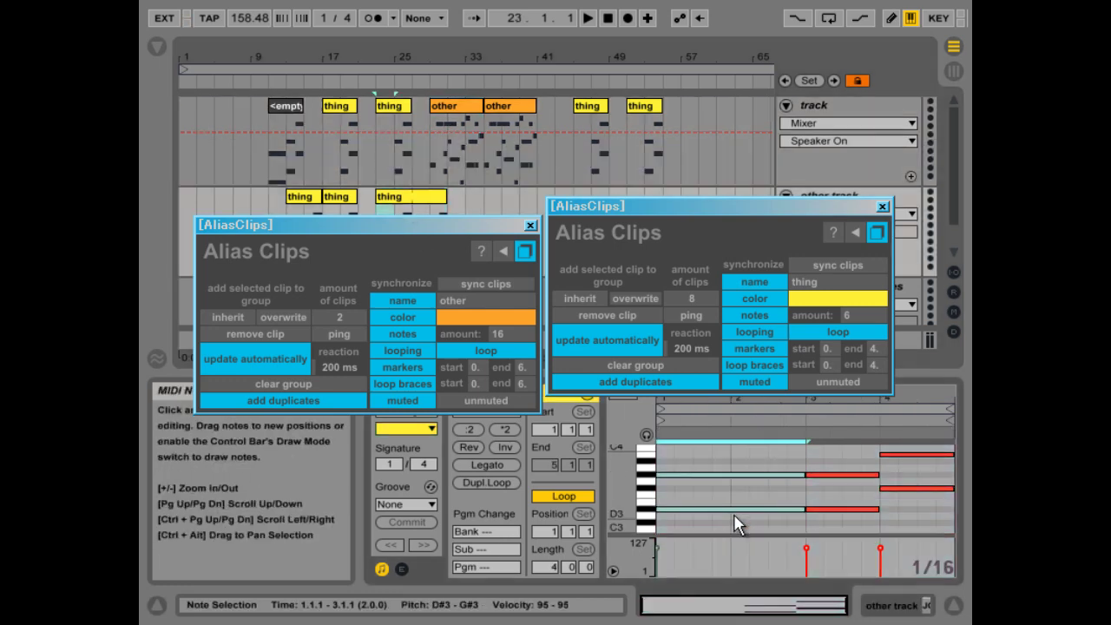
pyautogui.press('Down')
pyautogui.press('Down')
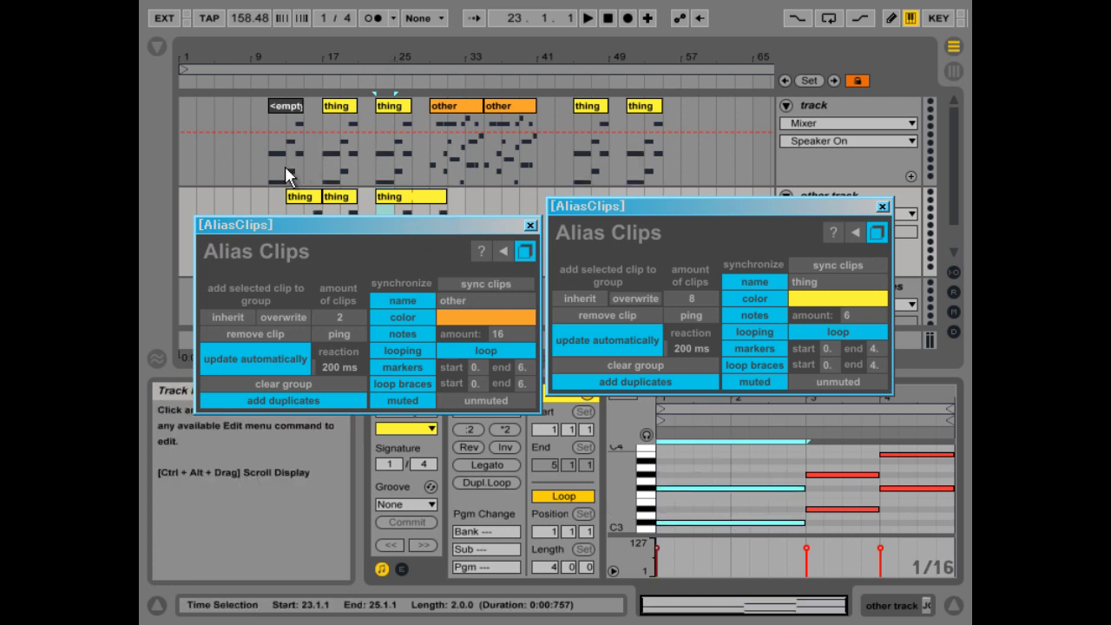
# Step: Bring the other and thing Alias Clips windows forward, reposition the thing window, and check the Edit menu
pyautogui.click(431, 222)
pyautogui.click(625, 208)
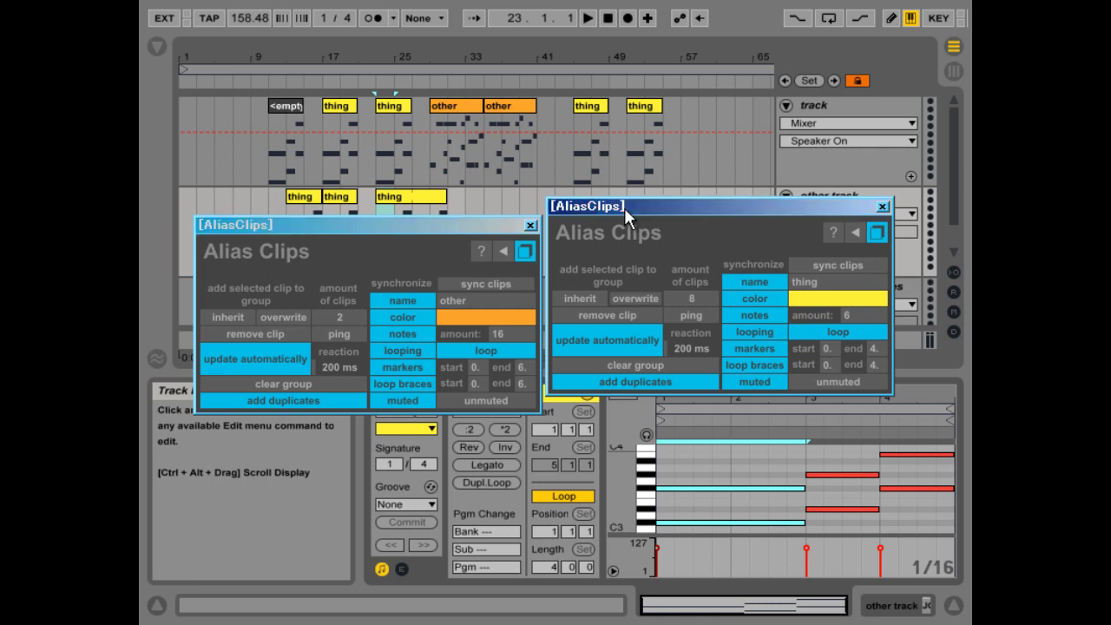
pyautogui.moveTo(624, 207)
pyautogui.mouseDown()
pyautogui.moveTo(620, 196)
pyautogui.moveTo(627, 207)
pyautogui.mouseUp()
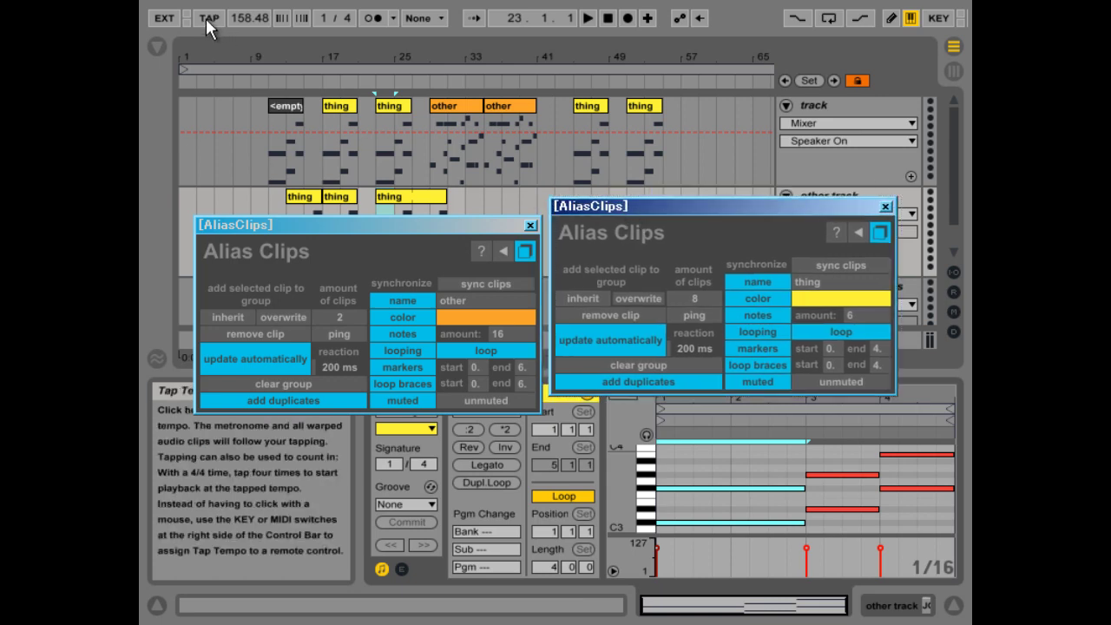
pyautogui.hotkey('alt', 'e')
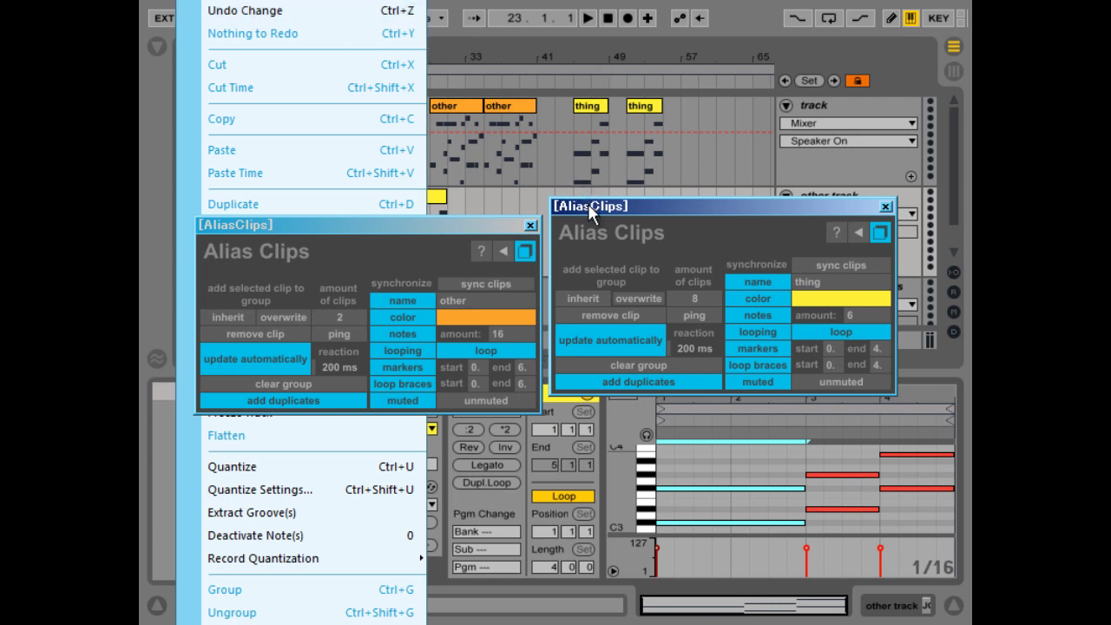
pyautogui.press('Escape')
# Step: Rearrange the thing and other groups' Alias Clips device windows lower on screen
pyautogui.moveTo(571, 212); pyautogui.dragTo(573, 259)
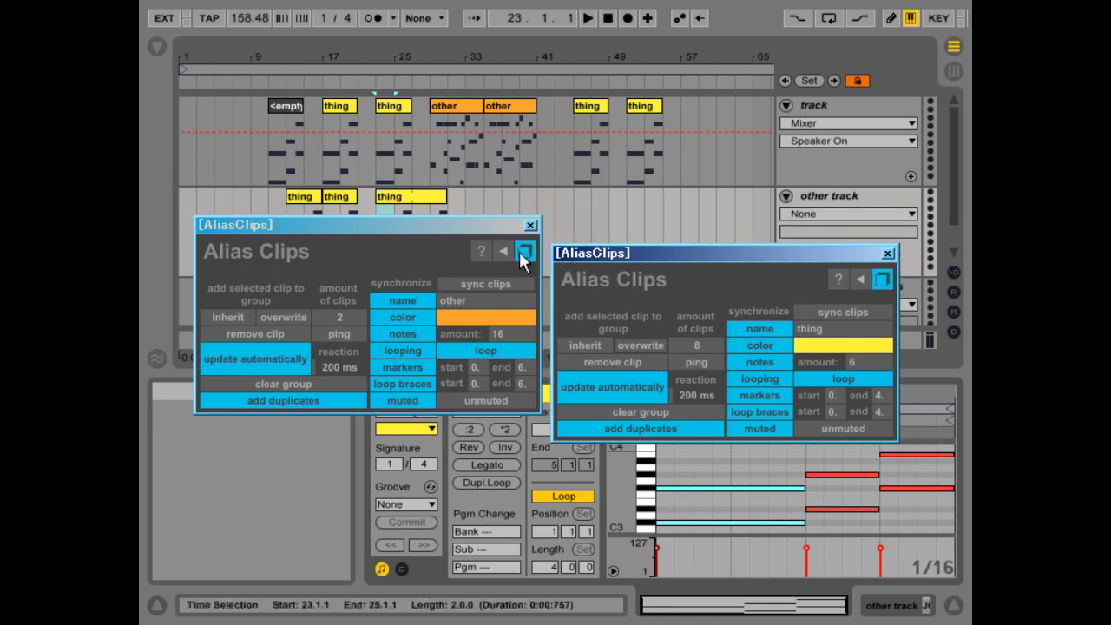
pyautogui.moveTo(477, 228); pyautogui.dragTo(470, 330)
pyautogui.moveTo(636, 251); pyautogui.dragTo(638, 235)
# Step: Delete the thing clips at bars 25, 17, 13 and 53
pyautogui.click(394, 198)
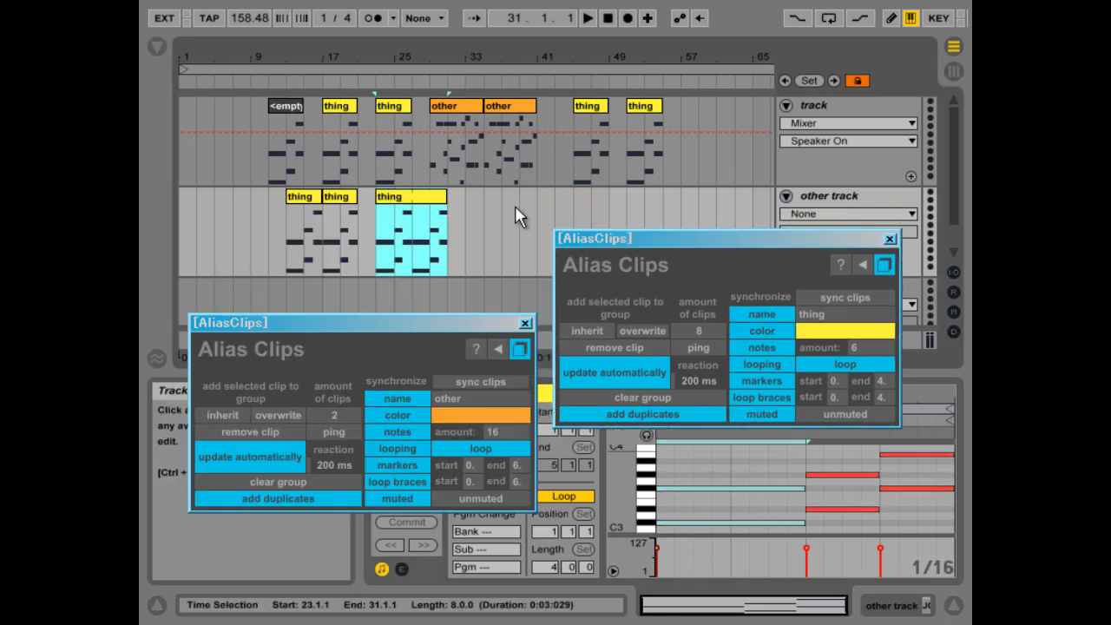
pyautogui.press('Delete')
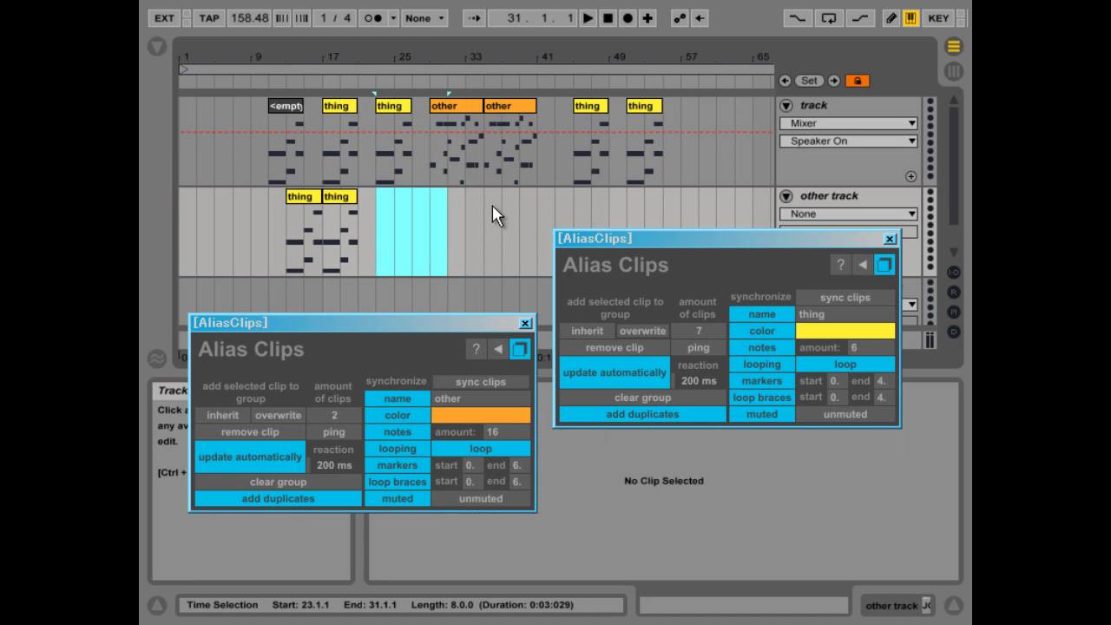
pyautogui.click(339, 197)
pyautogui.moveTo(580, 242); pyautogui.dragTo(444, 231)
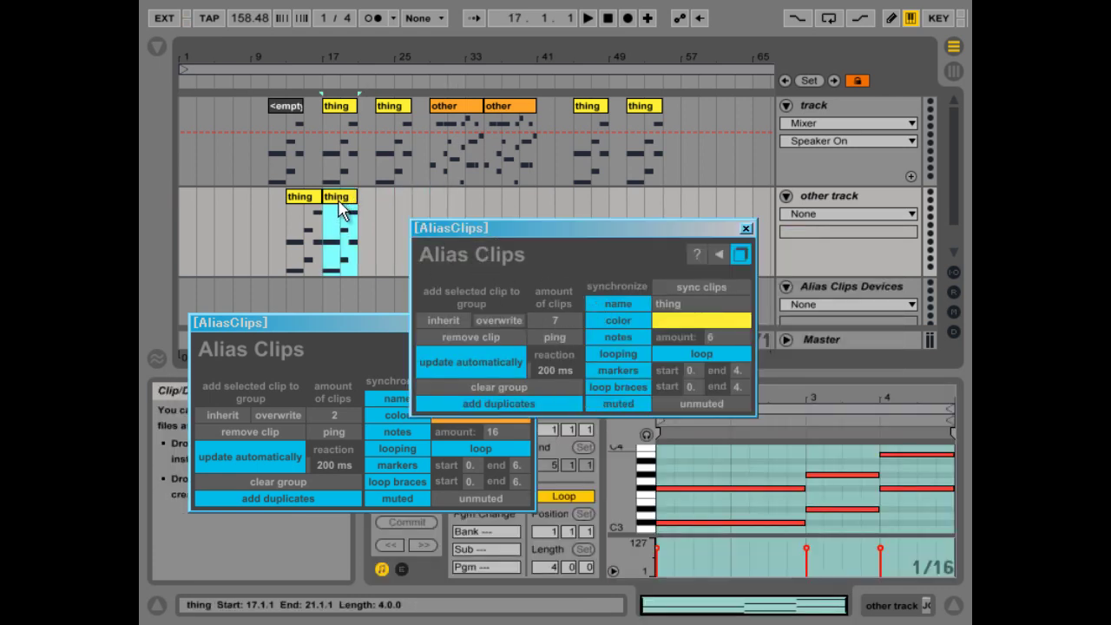
pyautogui.press('Delete')
pyautogui.click(297, 203)
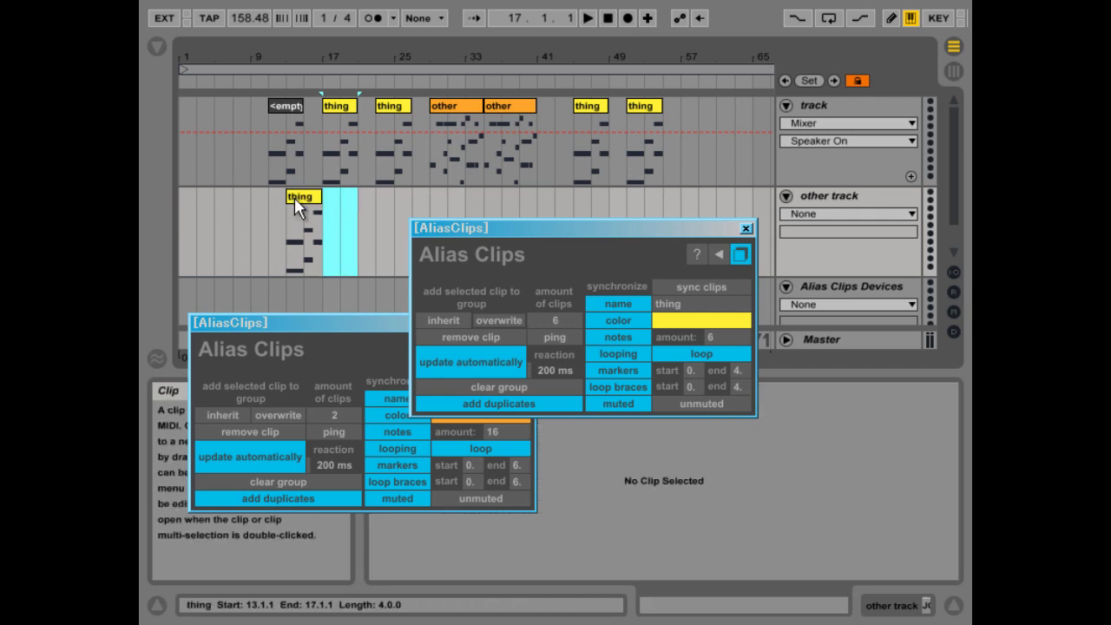
pyautogui.press('Delete')
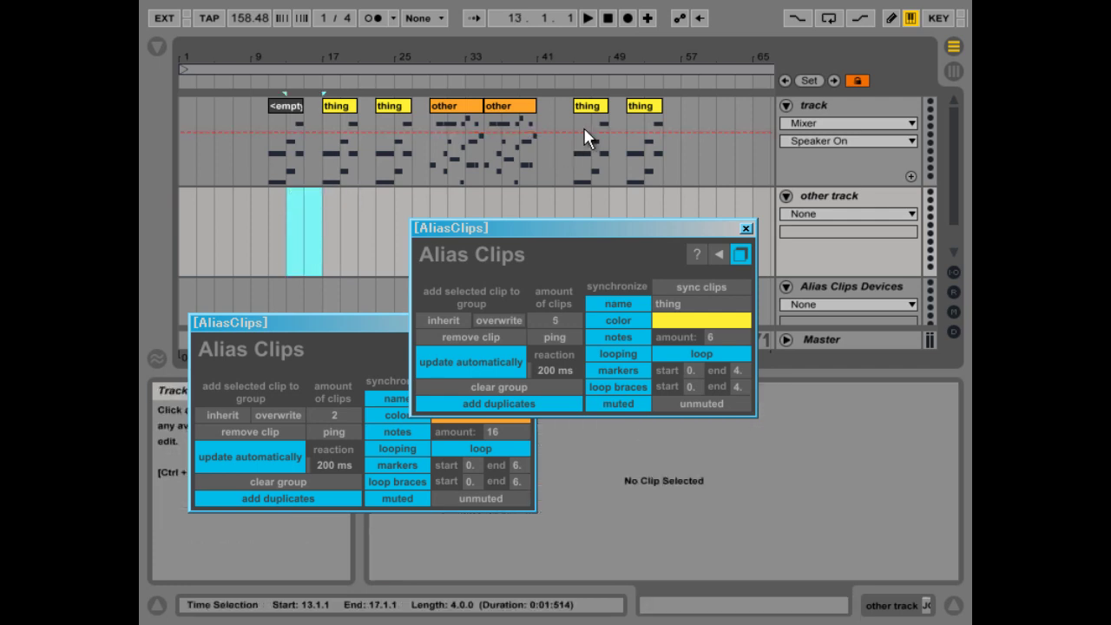
pyautogui.click(641, 115)
pyautogui.press('Delete')
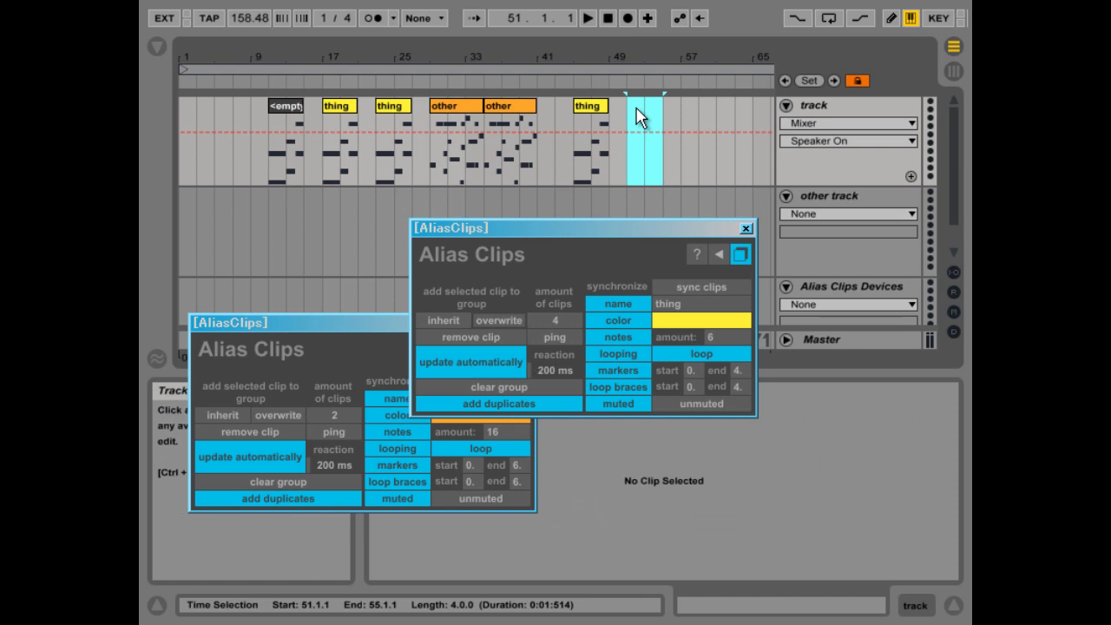
pyautogui.click(393, 120)
pyautogui.keyDown('shift'); pyautogui.click(337, 126); pyautogui.keyUp('shift')
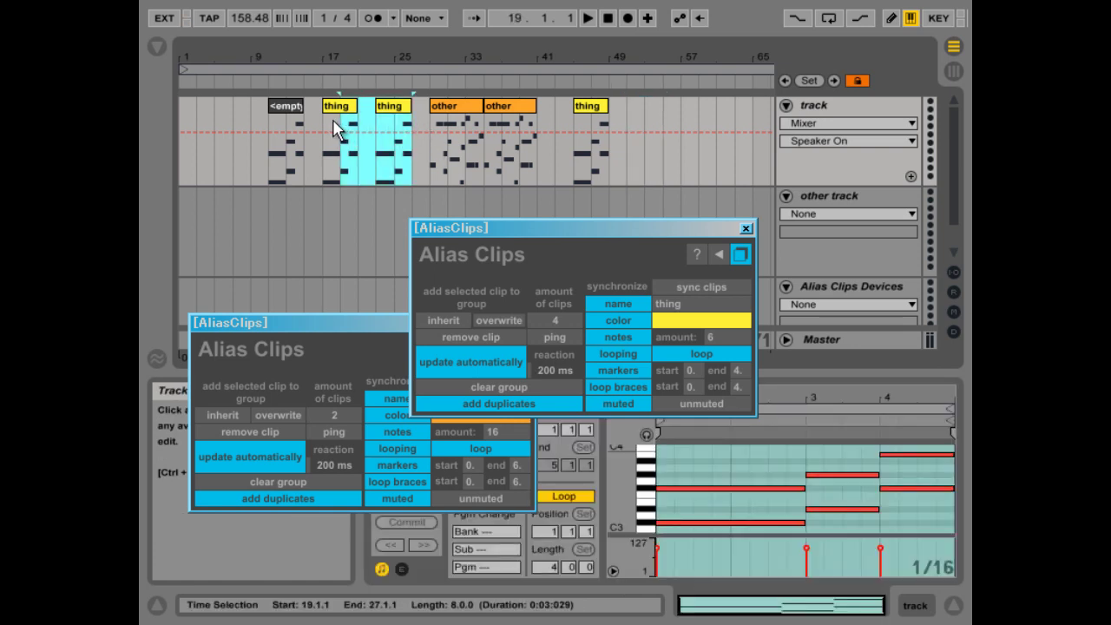